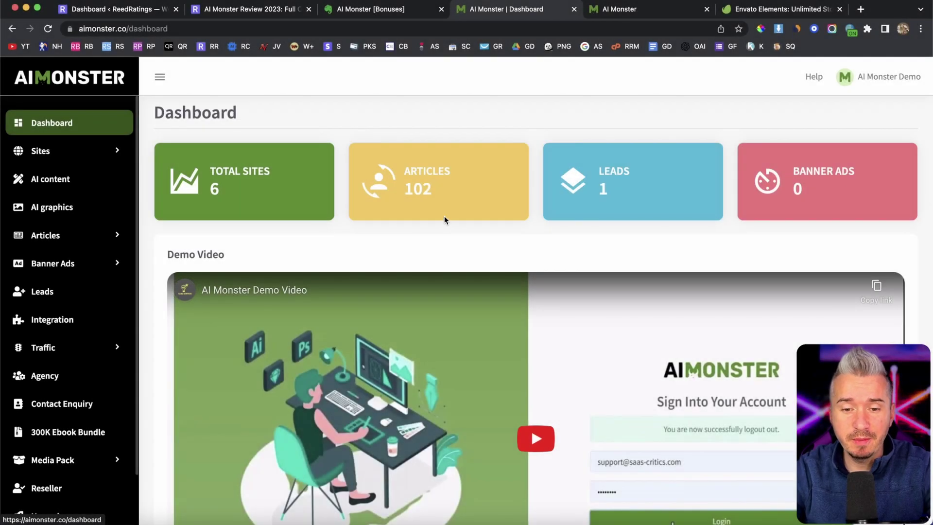
Scroll through the Design Bank site's Trending and Top Rated templates, then bring up Envato Elements.
scroll(444, 216, down, 3)
scroll(444, 215, up, 4)
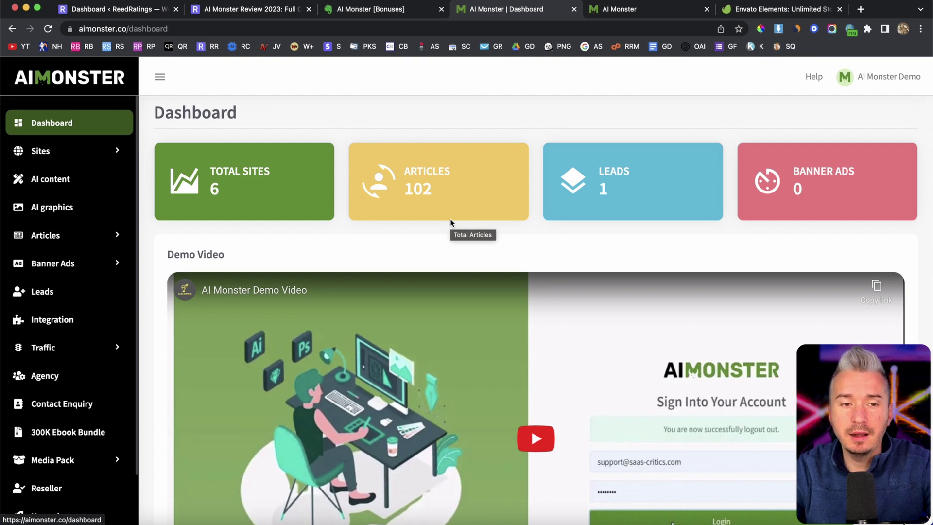
click(618, 9)
scroll(560, 274, down, 5)
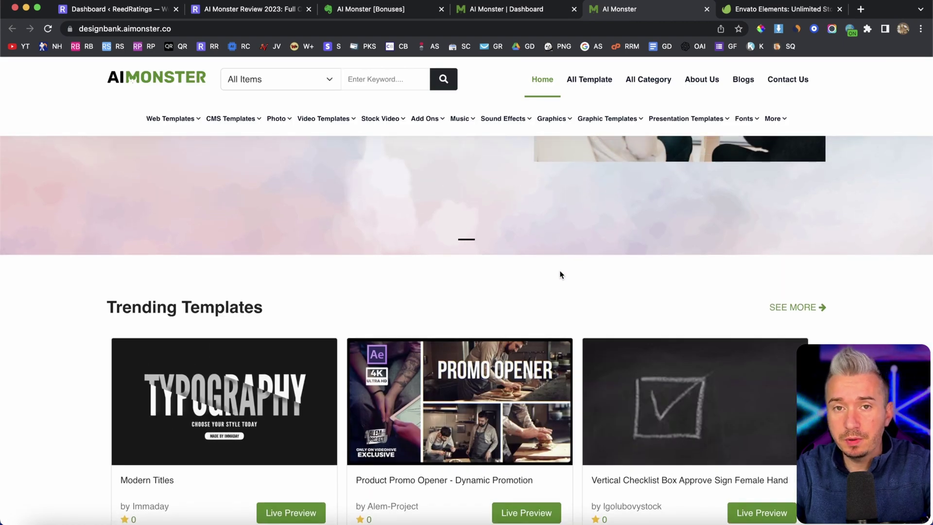
scroll(560, 275, down, 18)
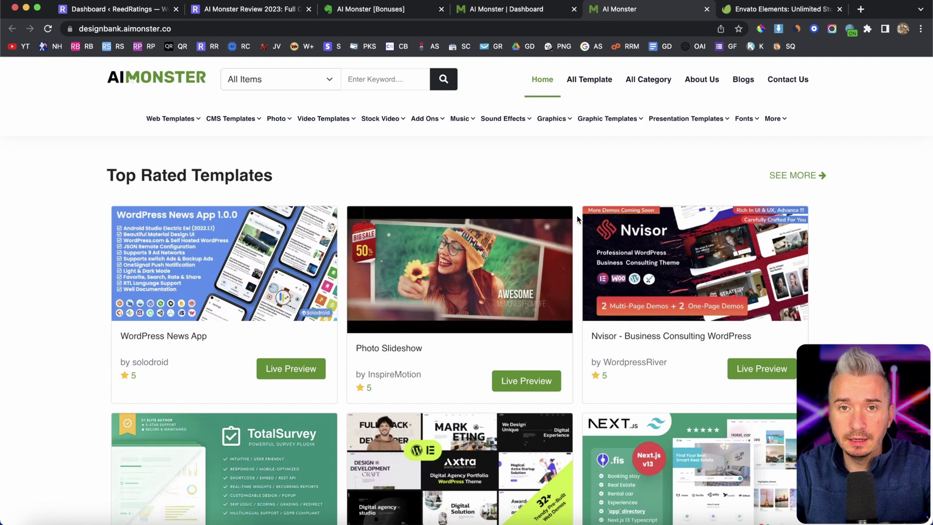
scroll(577, 216, up, 20)
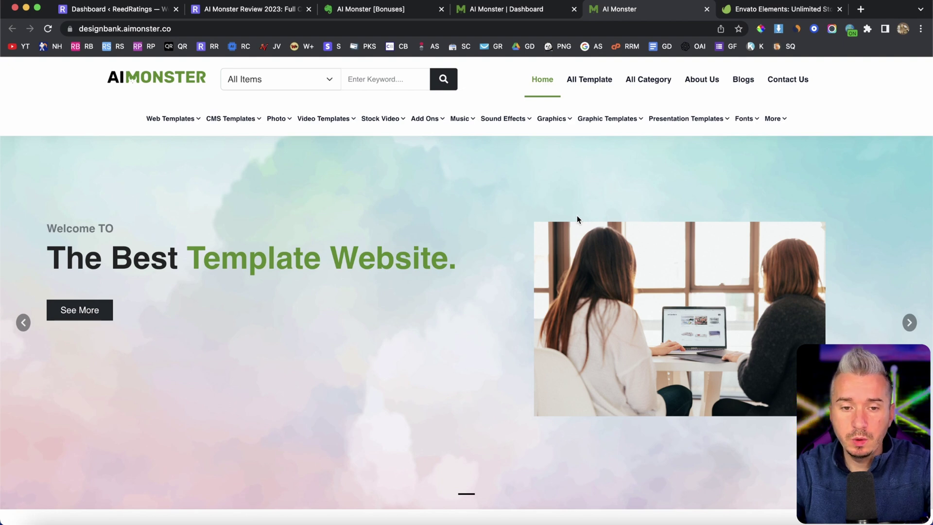
scroll(576, 216, down, 4)
scroll(576, 217, up, 5)
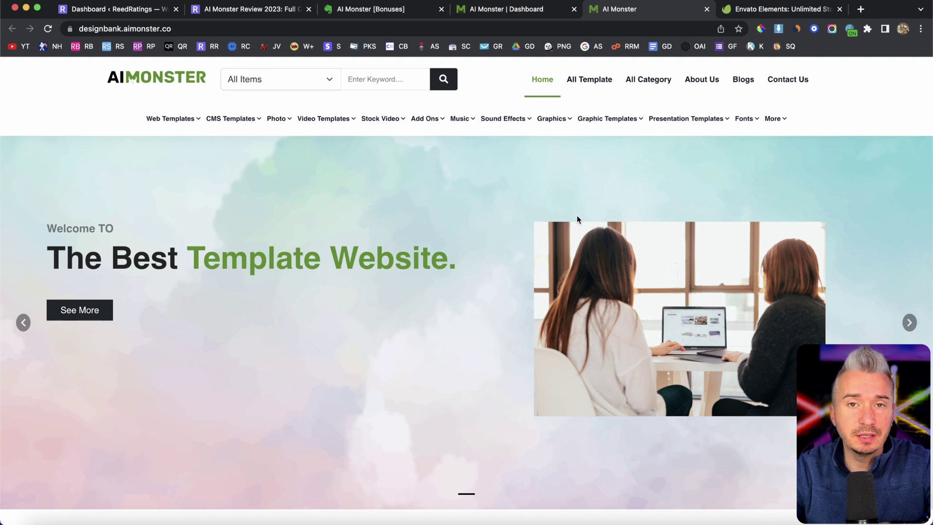
click(767, 9)
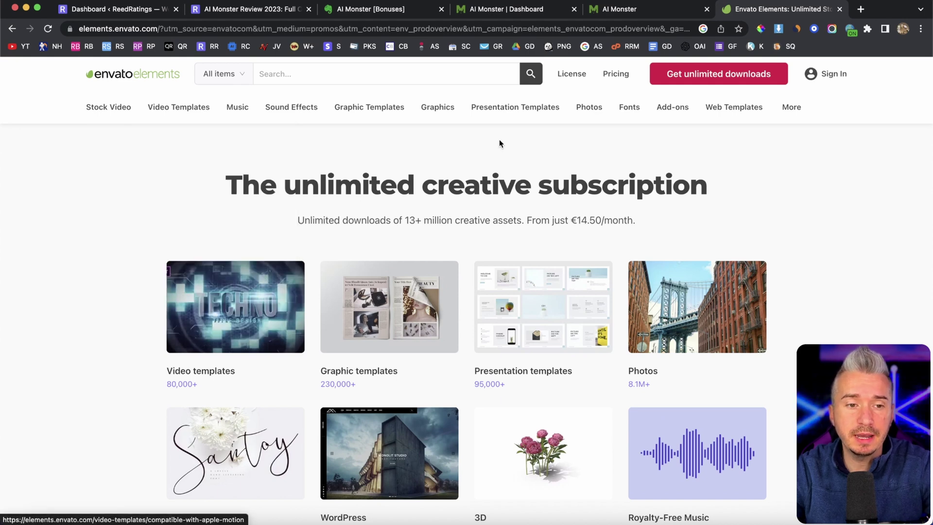
Look over Envato Elements' category counts and category-bar dropdowns for comparison.
scroll(583, 204, down, 2)
scroll(582, 204, up, 2)
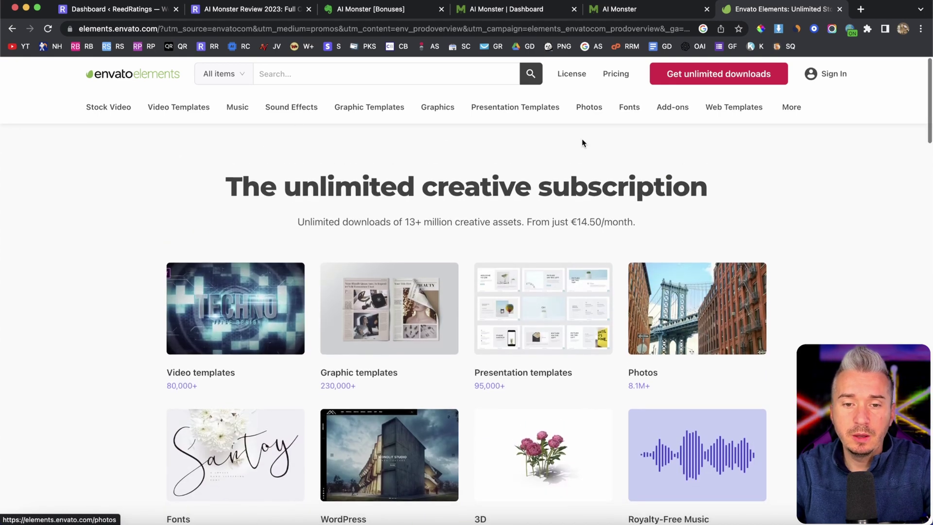
mouse_move(518, 111)
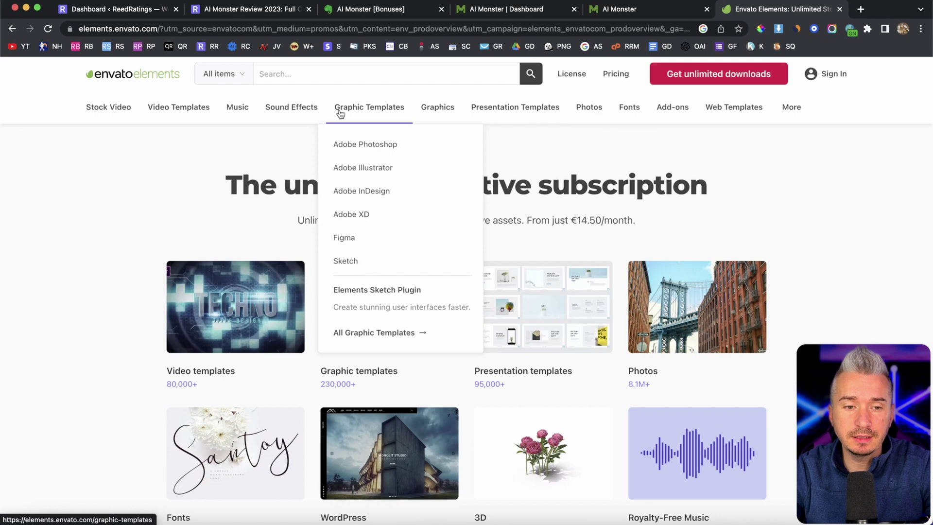
mouse_move(335, 113)
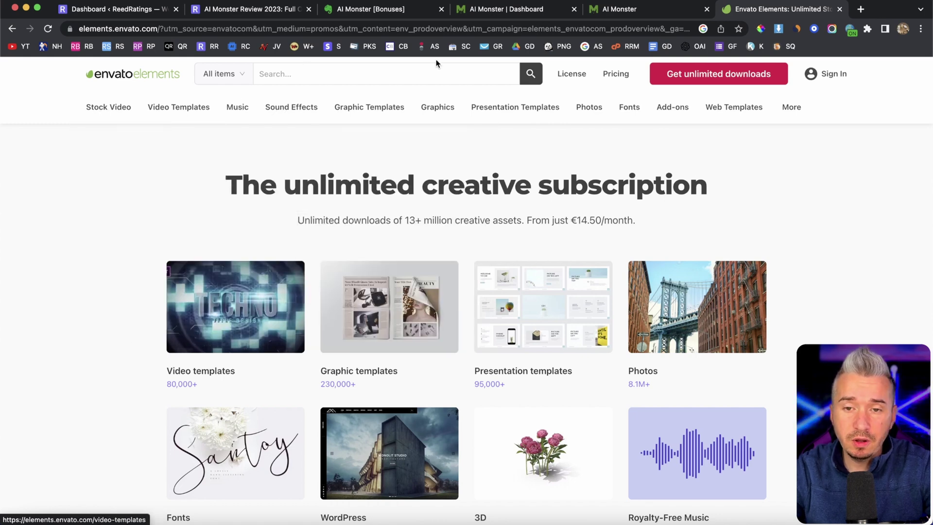
Return to the Design Bank site and inspect its category dropdown menus.
click(615, 13)
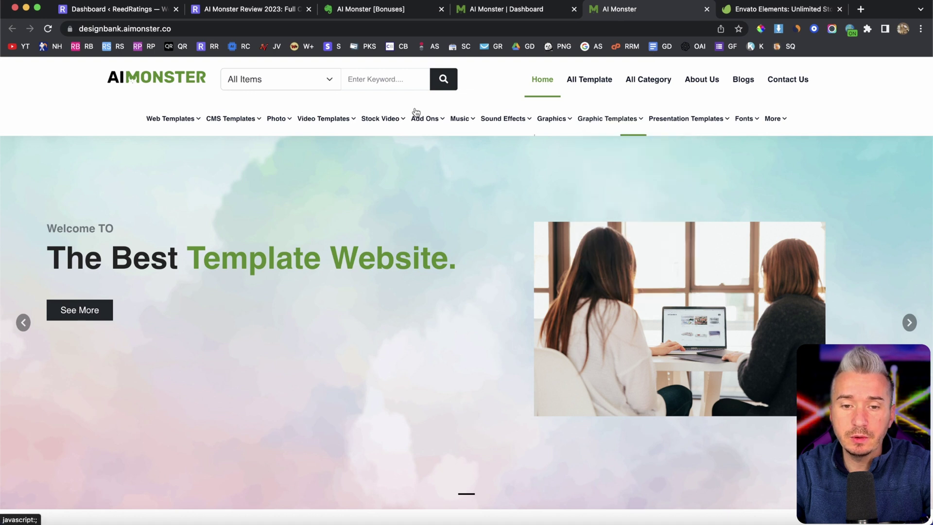
mouse_move(381, 113)
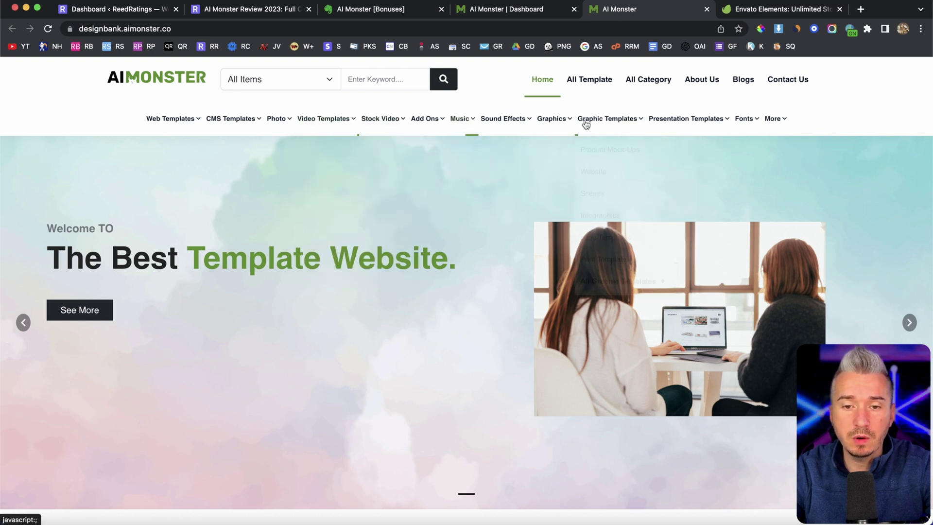
mouse_move(696, 125)
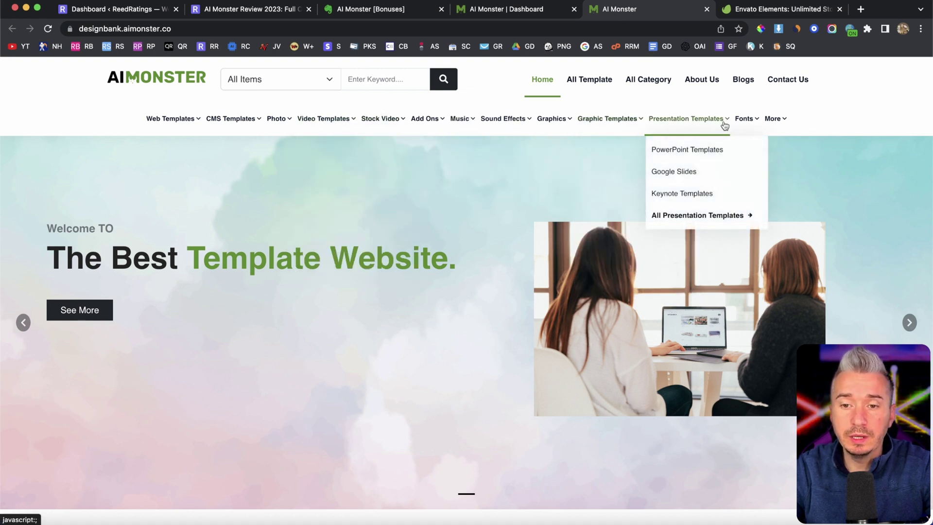
mouse_move(397, 133)
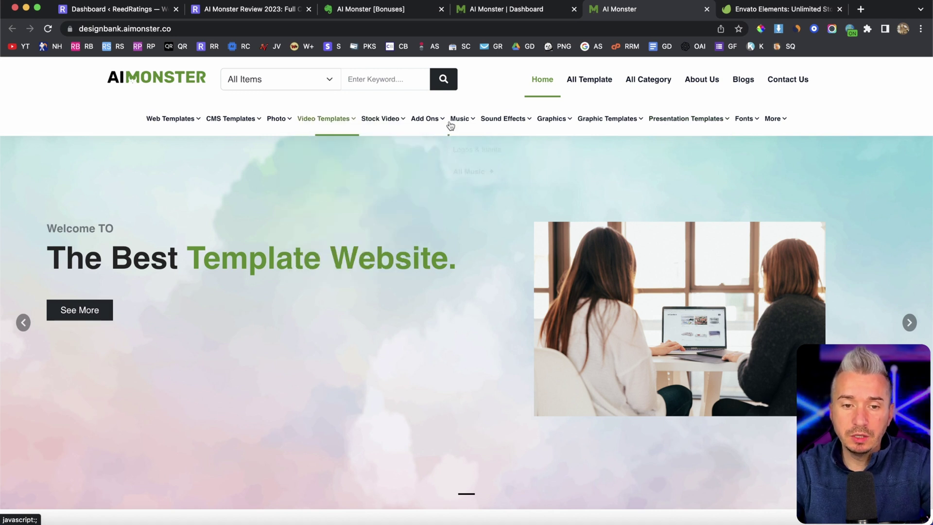
mouse_move(554, 123)
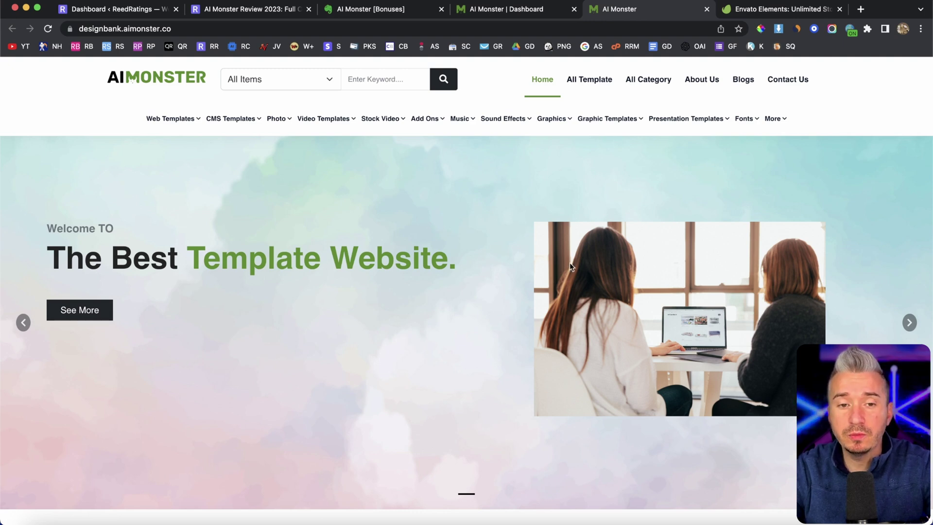
Scroll through Design Bank's template cards and back to the top.
scroll(431, 282, down, 10)
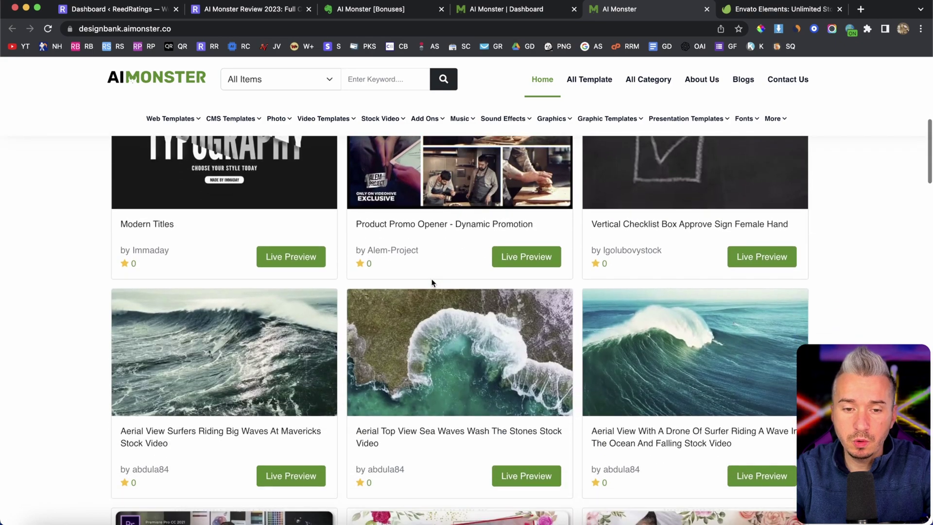
scroll(431, 282, down, 8)
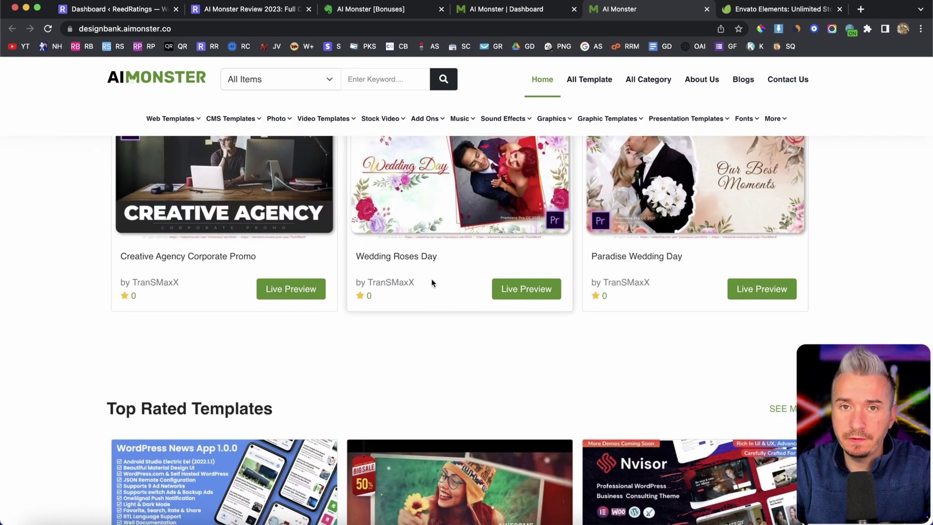
scroll(432, 283, up, 20)
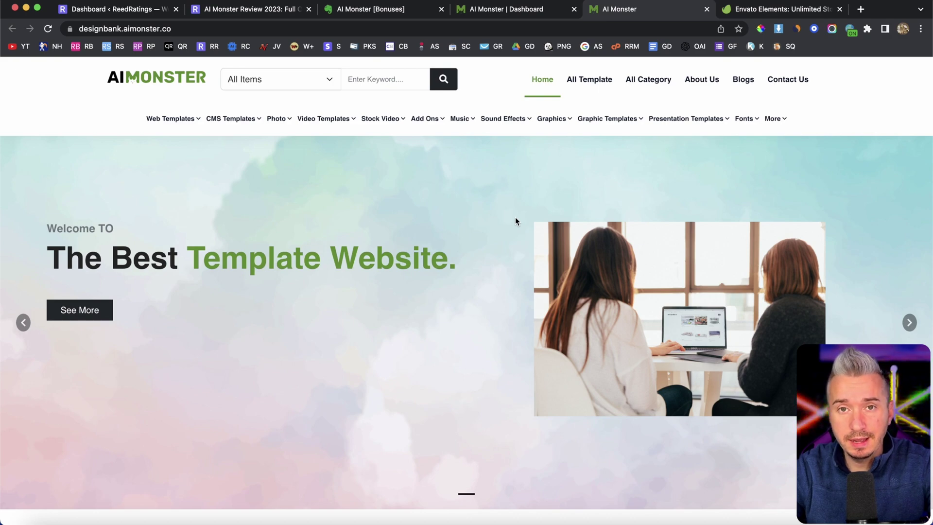
scroll(515, 216, down, 10)
scroll(515, 217, up, 10)
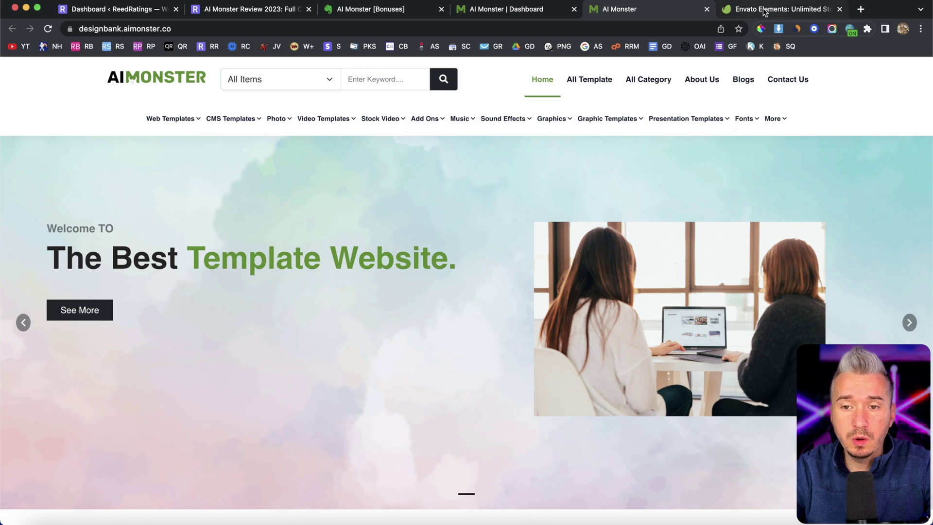
click(777, 9)
scroll(771, 189, down, 5)
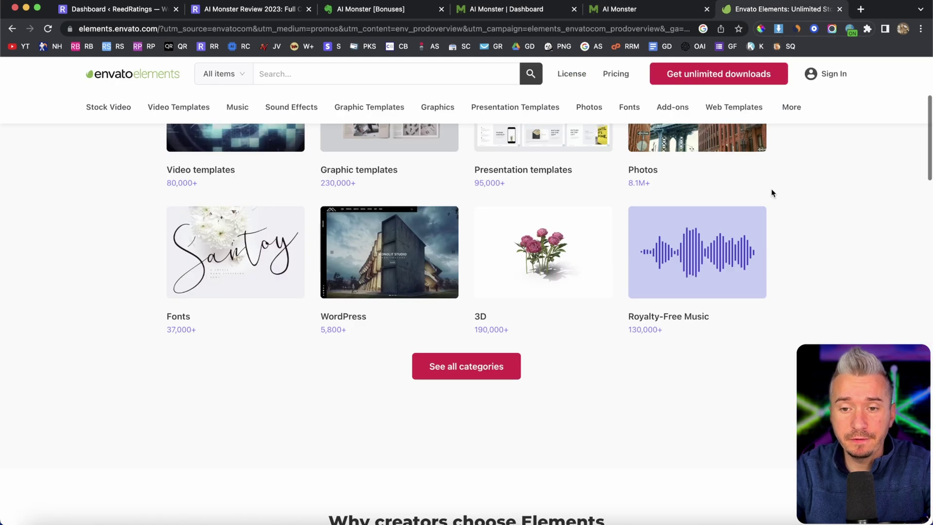
scroll(770, 188, up, 5)
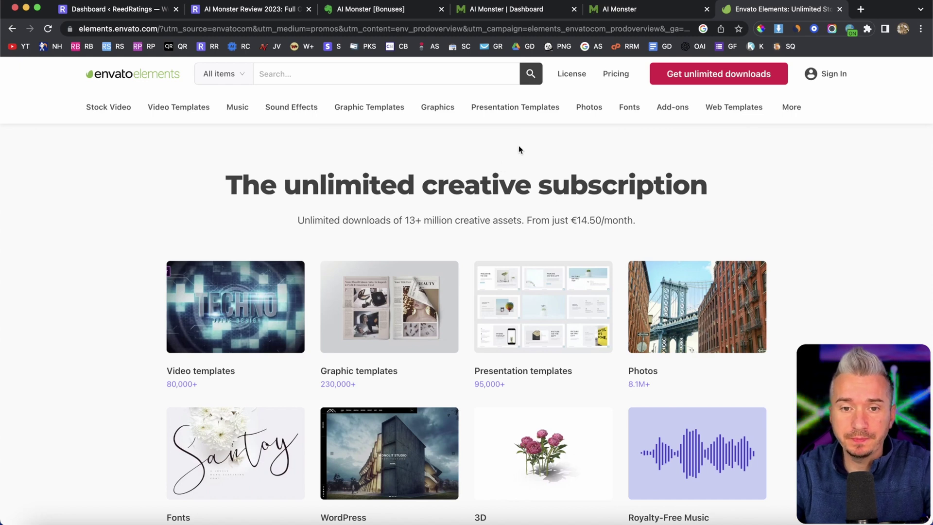
click(525, 19)
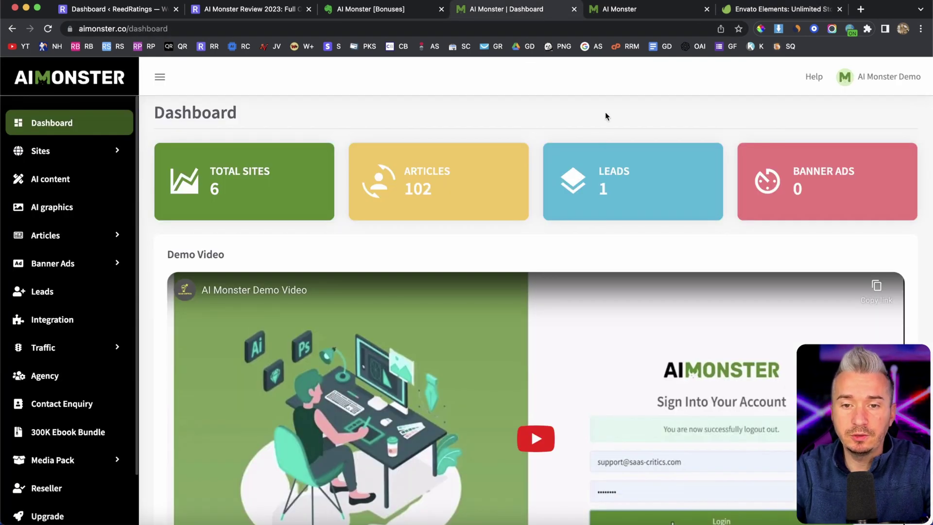
click(627, 10)
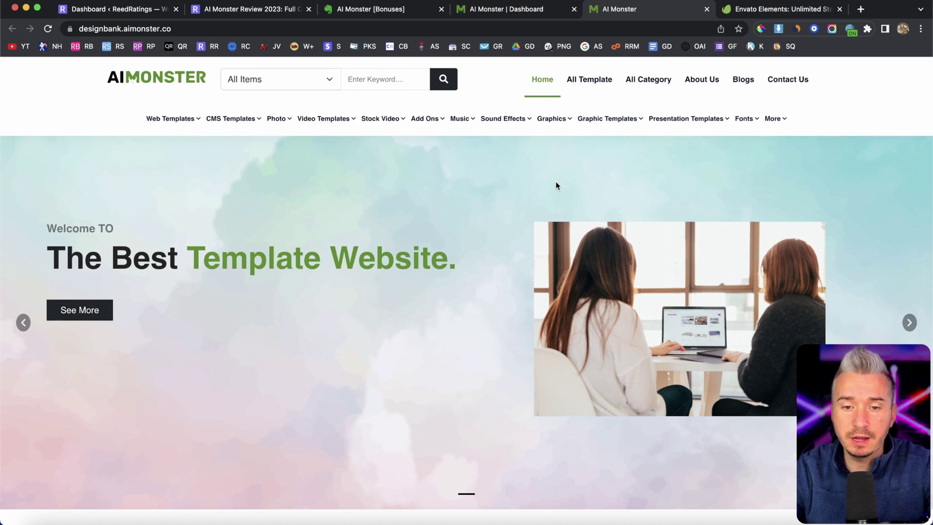
scroll(555, 185, down, 10)
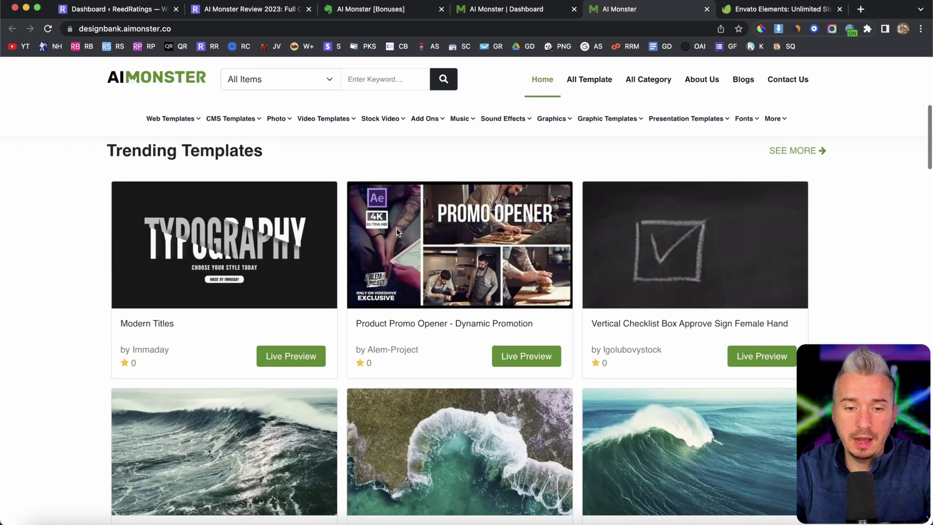
scroll(397, 232, down, 8)
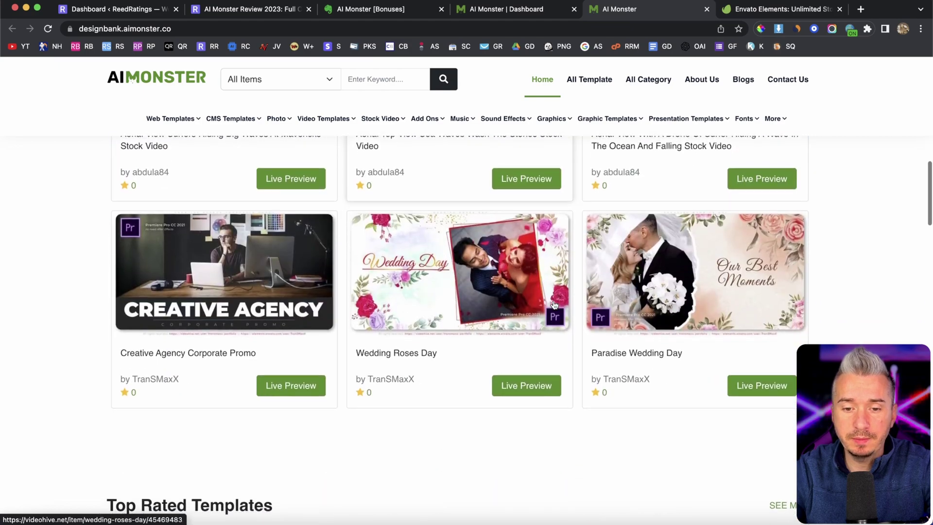
scroll(553, 304, down, 10)
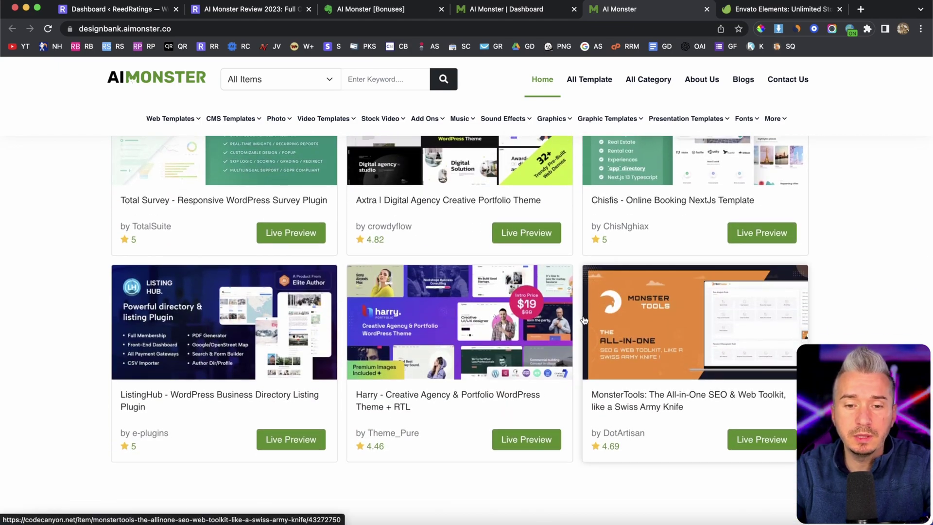
scroll(583, 320, down, 6)
scroll(583, 319, down, 10)
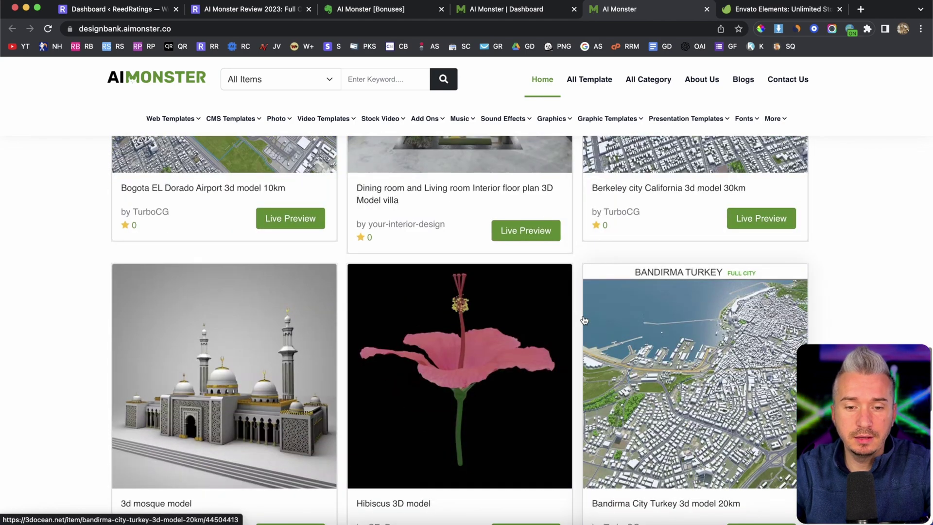
scroll(584, 319, down, 1)
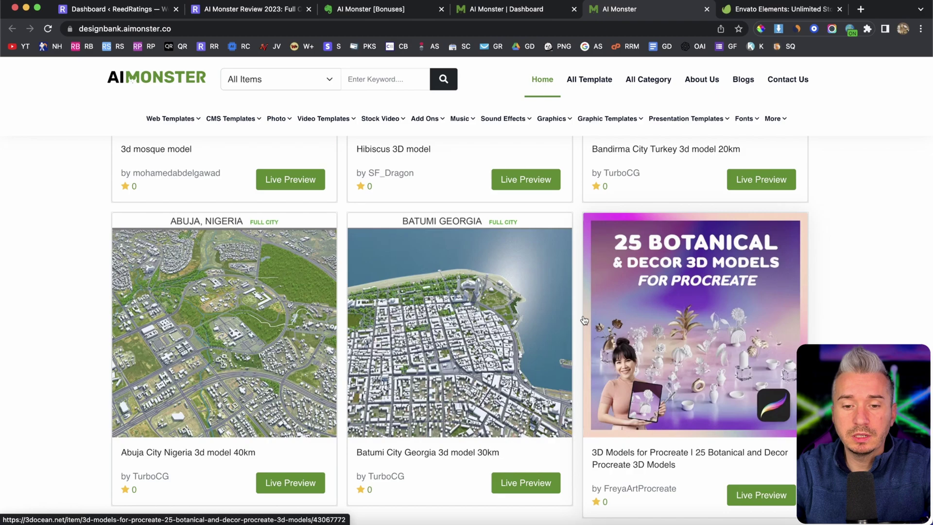
scroll(584, 319, down, 3)
scroll(583, 320, up, 20)
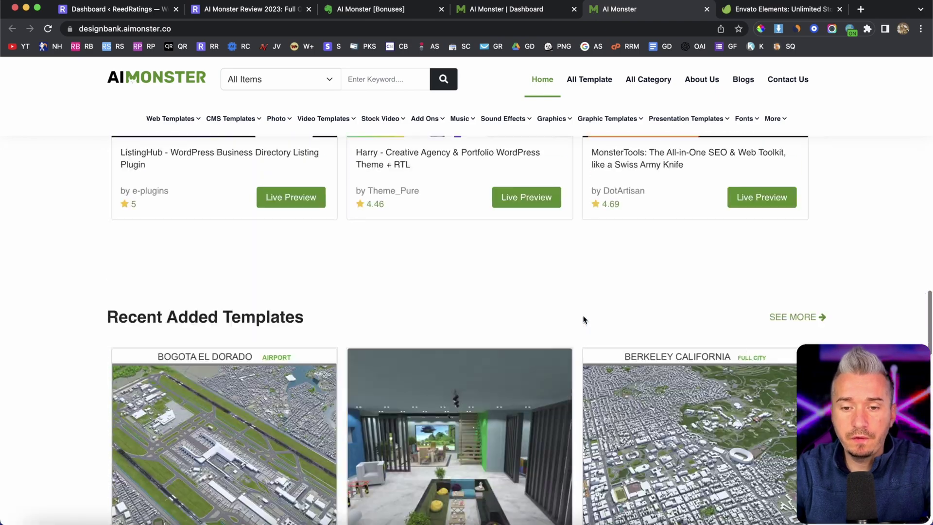
scroll(586, 359, up, 10)
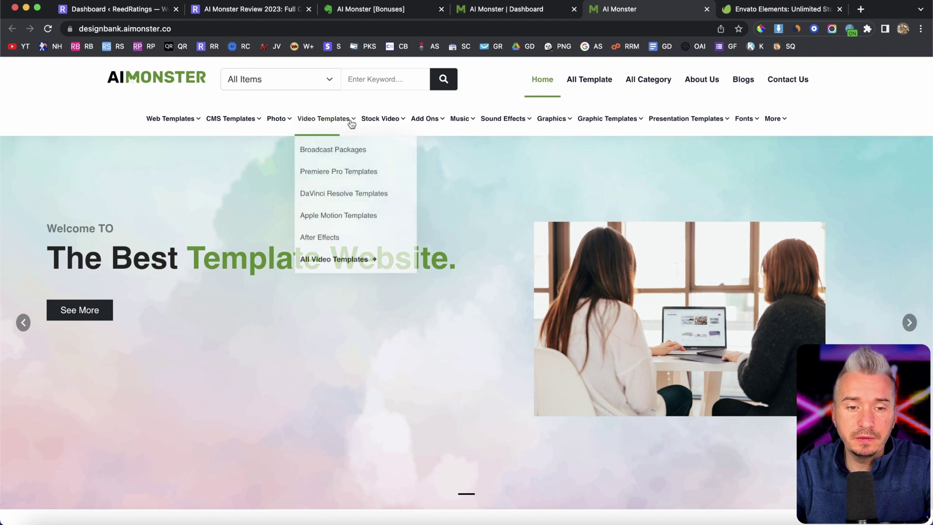
Open the Stock Video > Motion Graphics category and browse its templates.
mouse_move(381, 122)
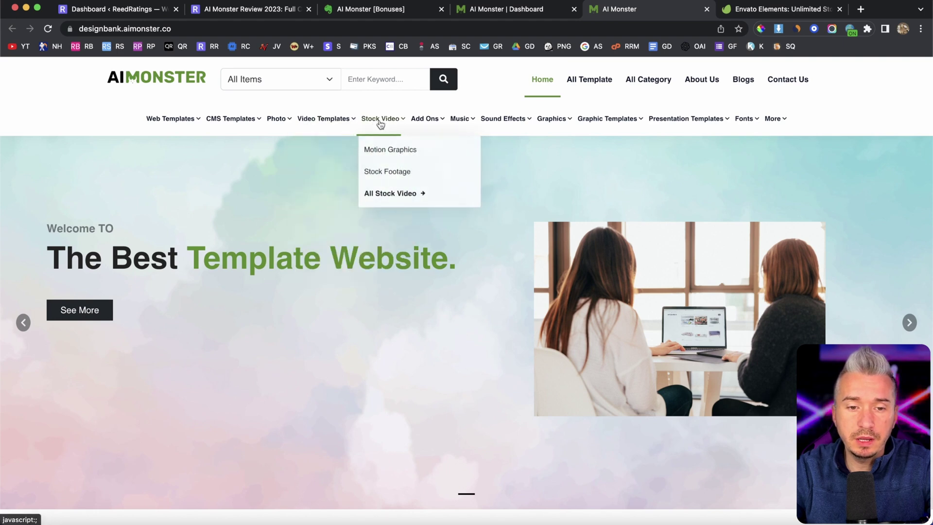
click(388, 148)
scroll(433, 282, down, 6)
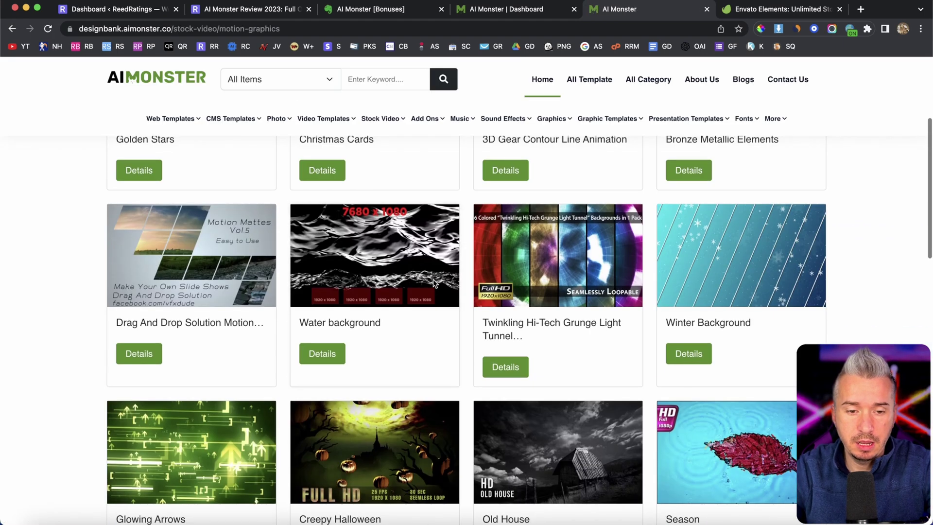
scroll(562, 308, down, 2)
scroll(570, 295, up, 1)
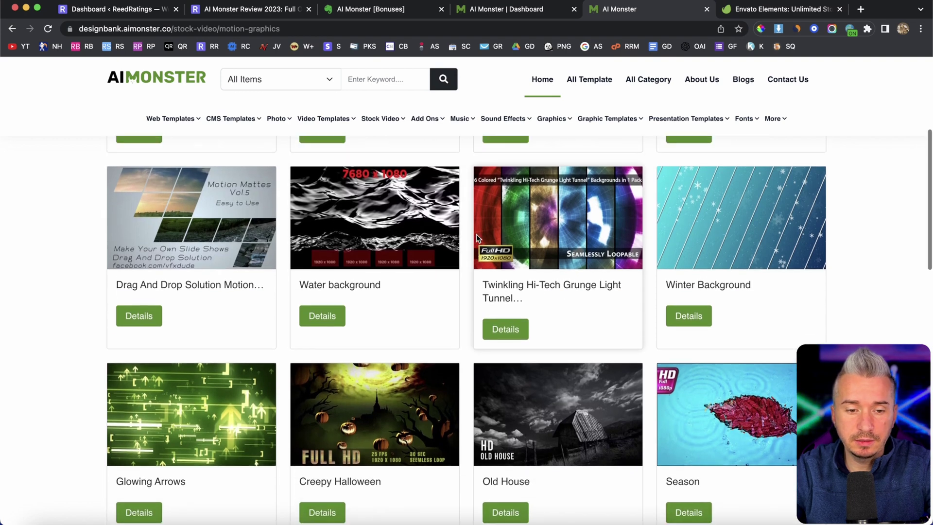
Open the Water background template's details and briefly play its preview video.
click(319, 325)
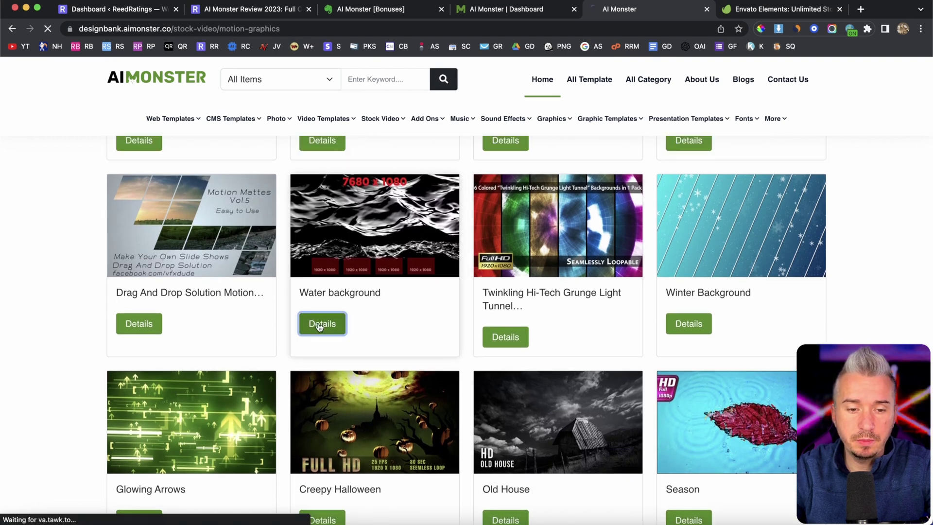
scroll(510, 292, down, 5)
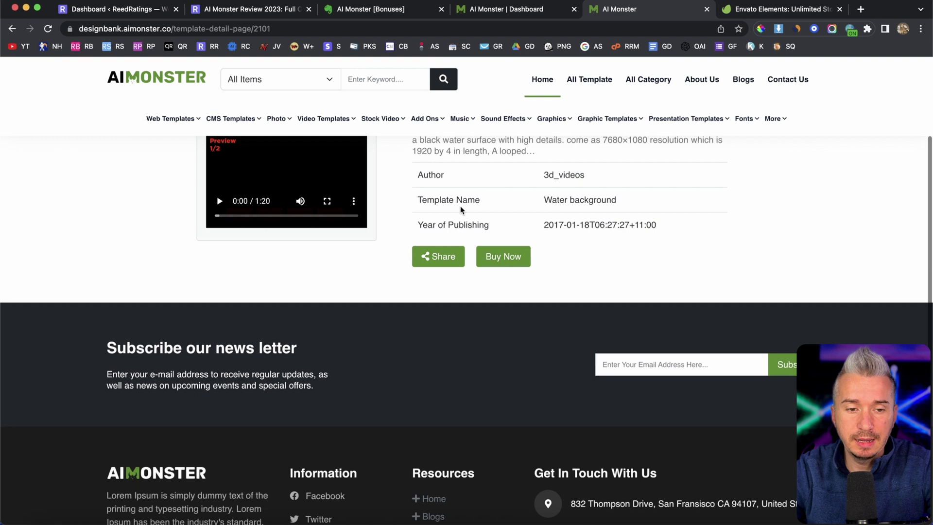
scroll(462, 210, up, 2)
click(218, 254)
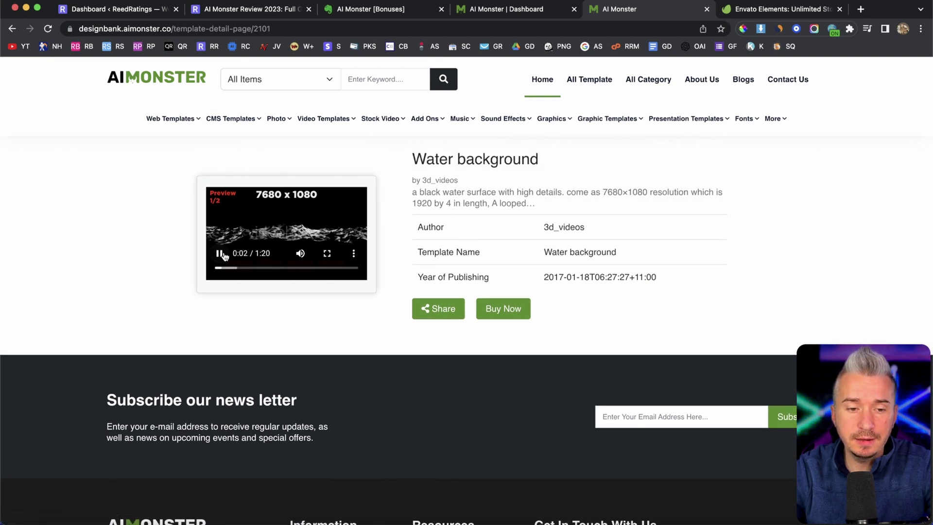
click(219, 253)
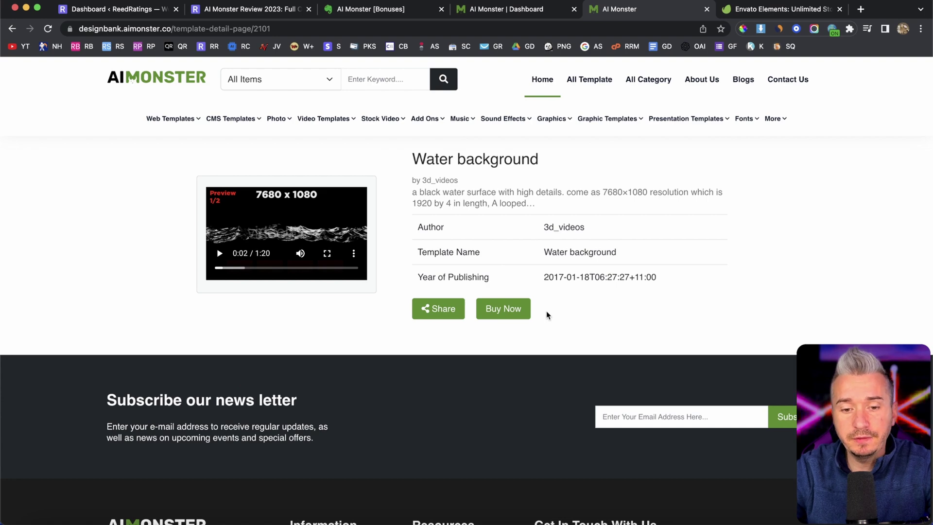
Check the $60 Water background VideoHive listing, close it, and return to the AI Monster dashboard.
click(516, 311)
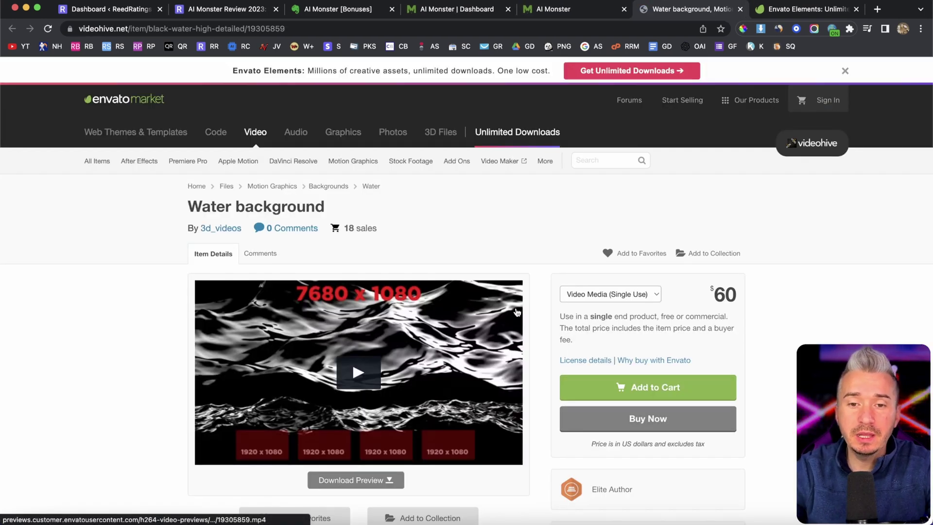
scroll(517, 312, down, 4)
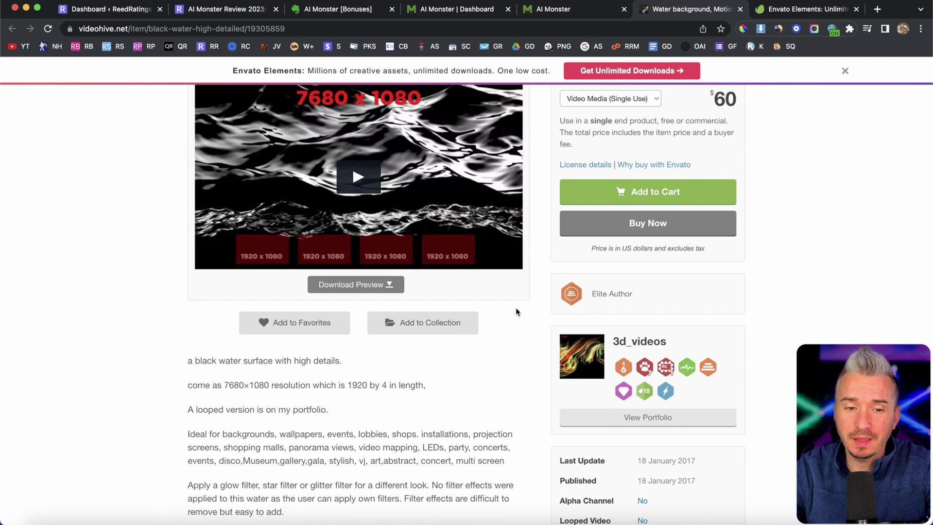
scroll(515, 312, up, 5)
scroll(660, 345, down, 1)
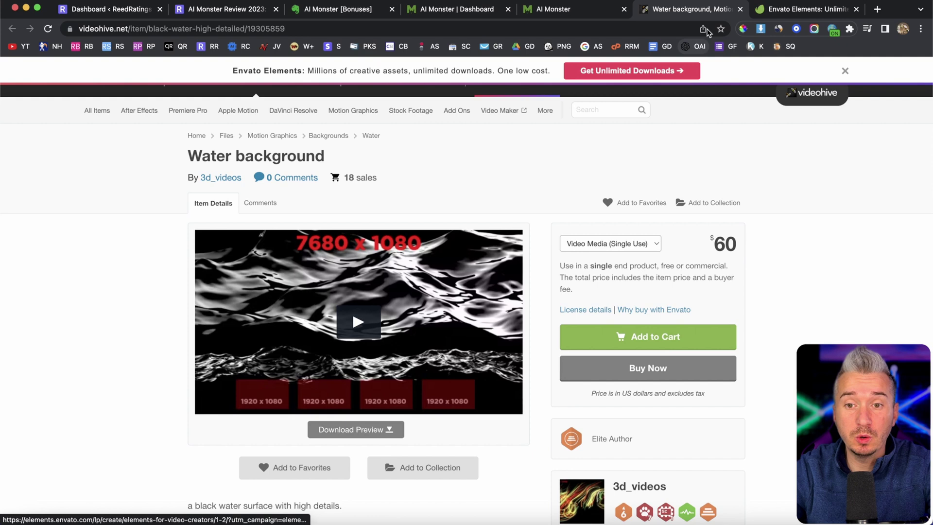
click(739, 9)
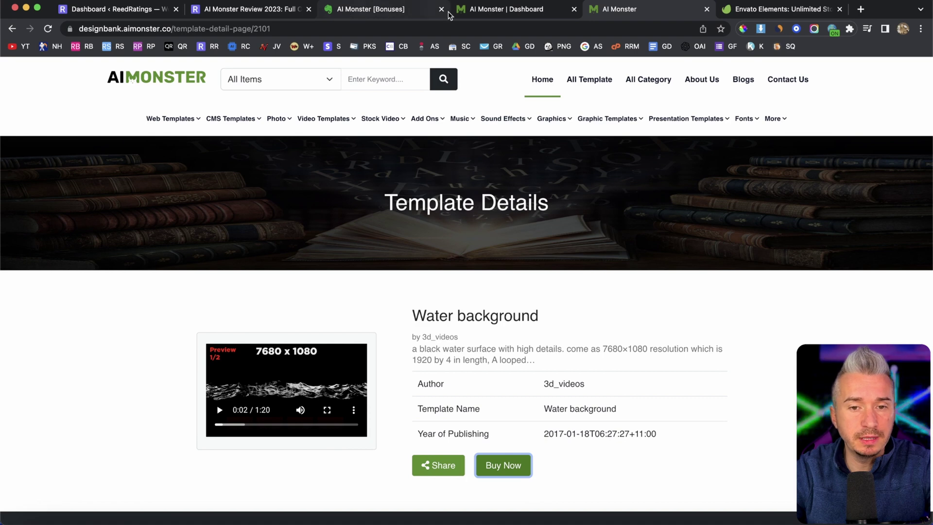
click(471, 14)
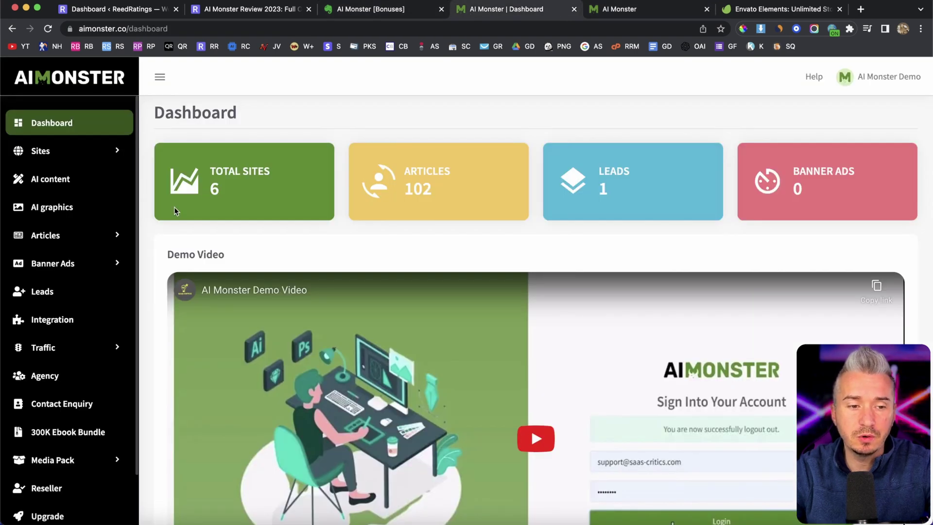
click(621, 9)
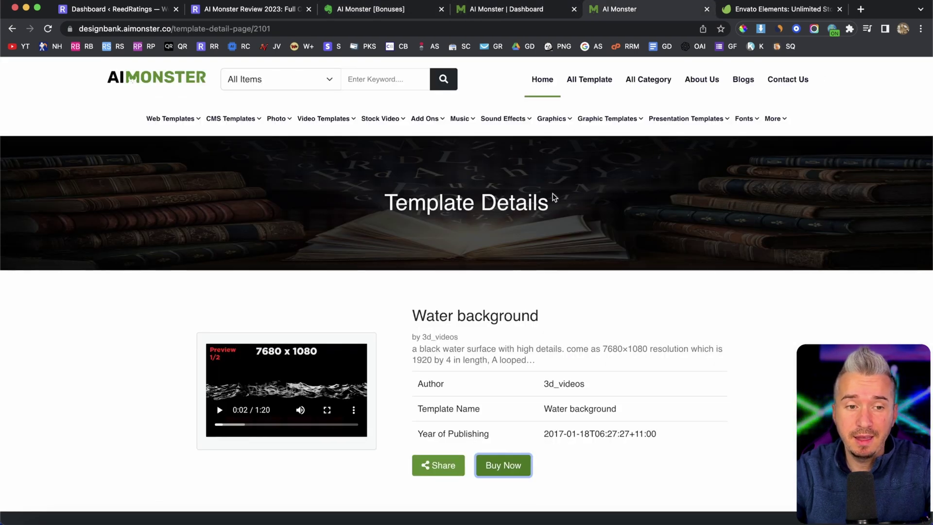
scroll(553, 197, down, 4)
scroll(553, 196, up, 4)
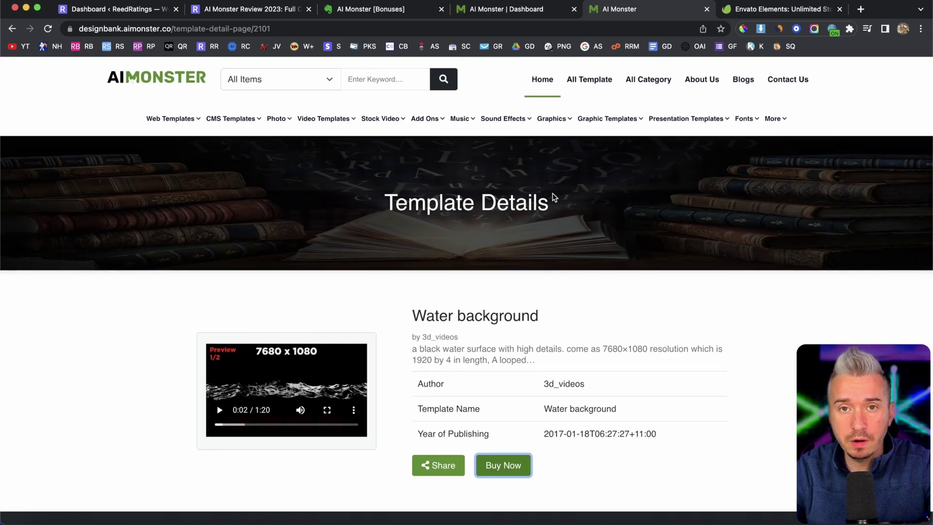
mouse_move(317, 122)
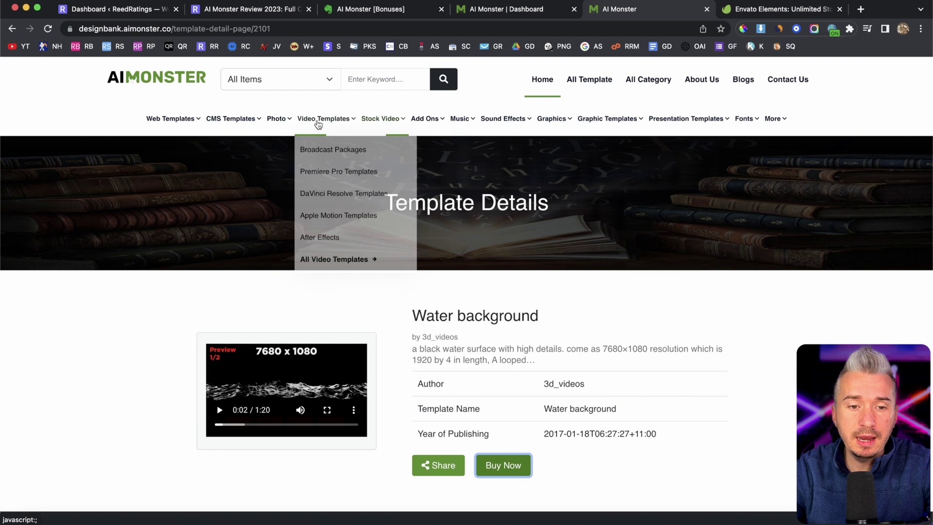
click(315, 170)
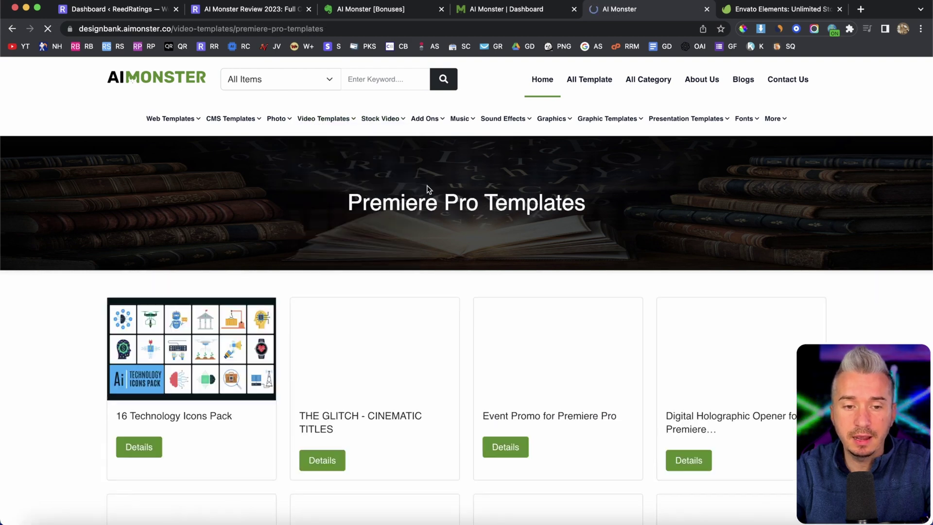
click(325, 459)
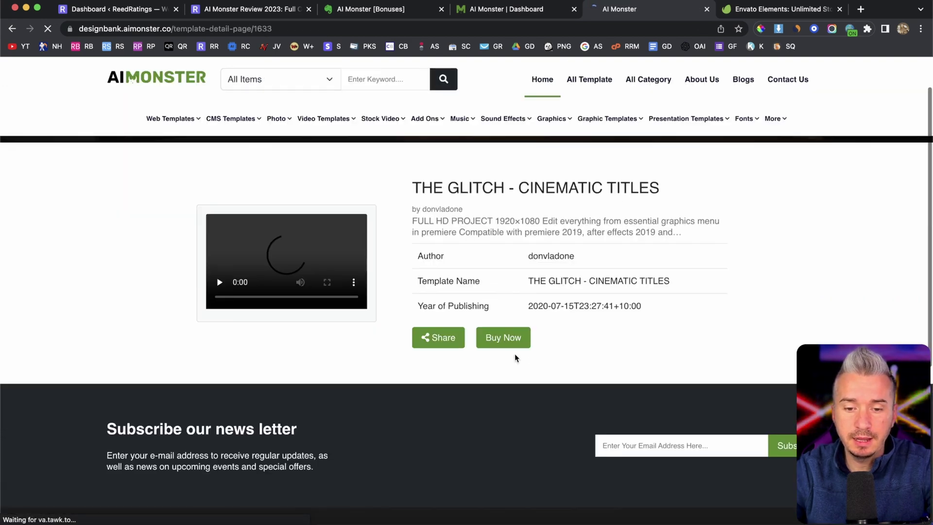
click(497, 340)
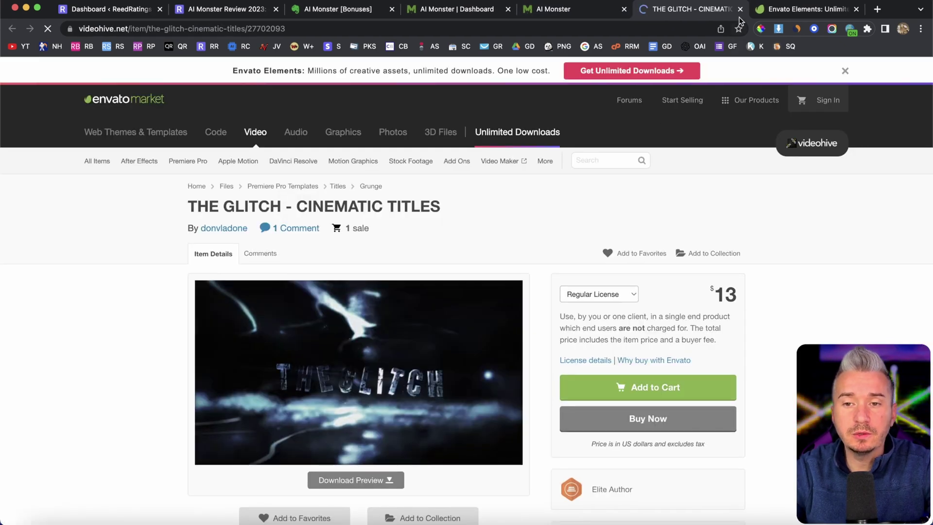
click(740, 9)
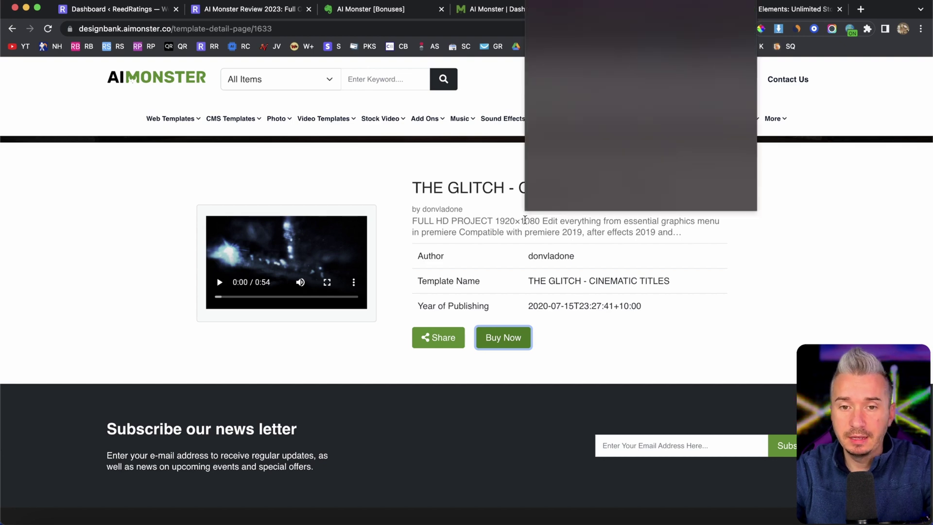
scroll(525, 219, up, 3)
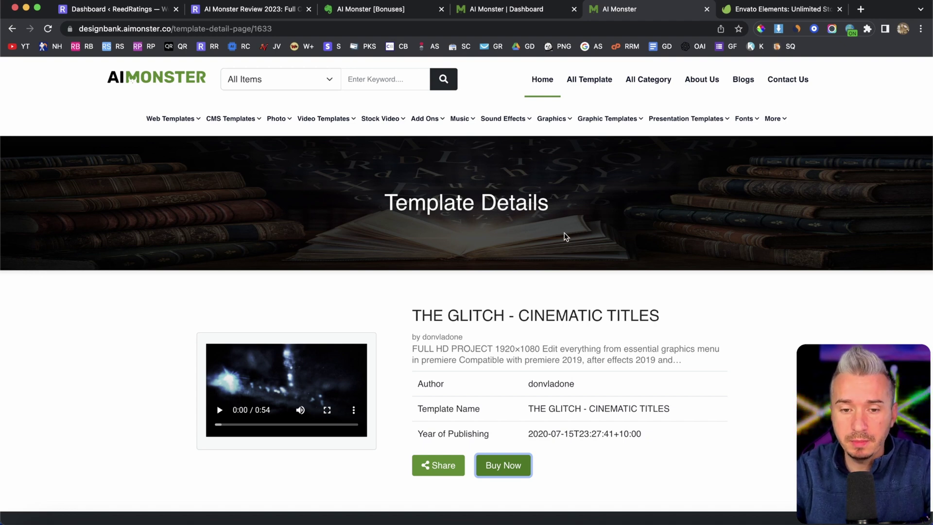
scroll(563, 236, down, 8)
scroll(562, 236, up, 8)
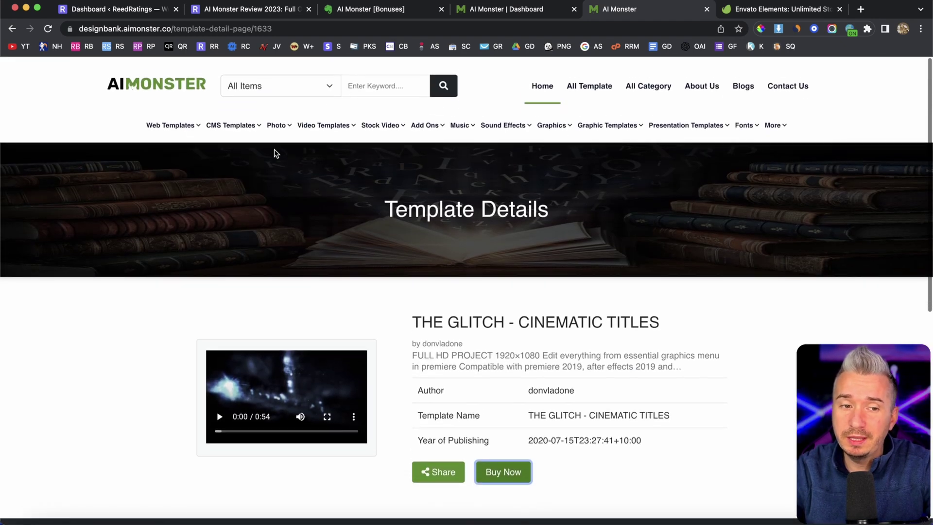
click(162, 89)
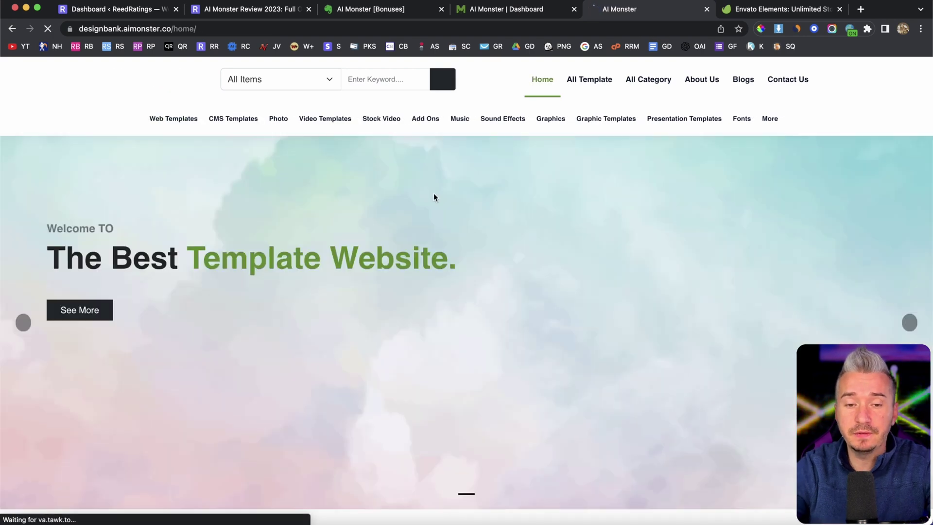
click(495, 9)
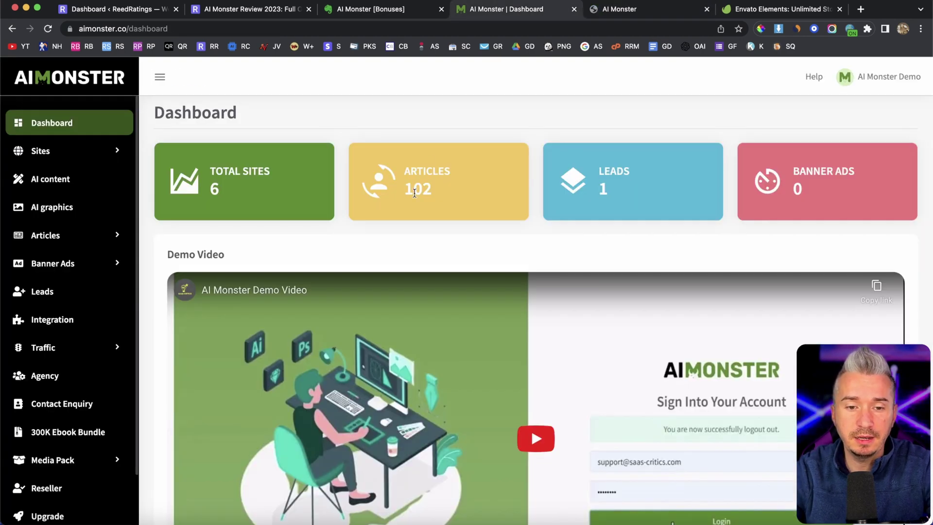
scroll(414, 192, down, 2)
scroll(414, 192, up, 2)
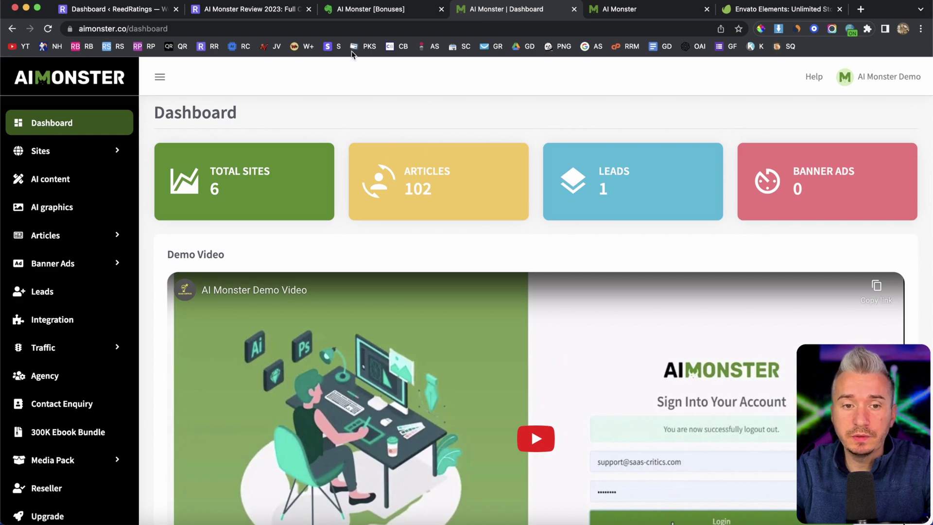
Scroll the ReedRatings review down to 'How AI Monster Works?', then switch to the AI Monster [Bonuses] note.
click(251, 12)
scroll(417, 291, down, 15)
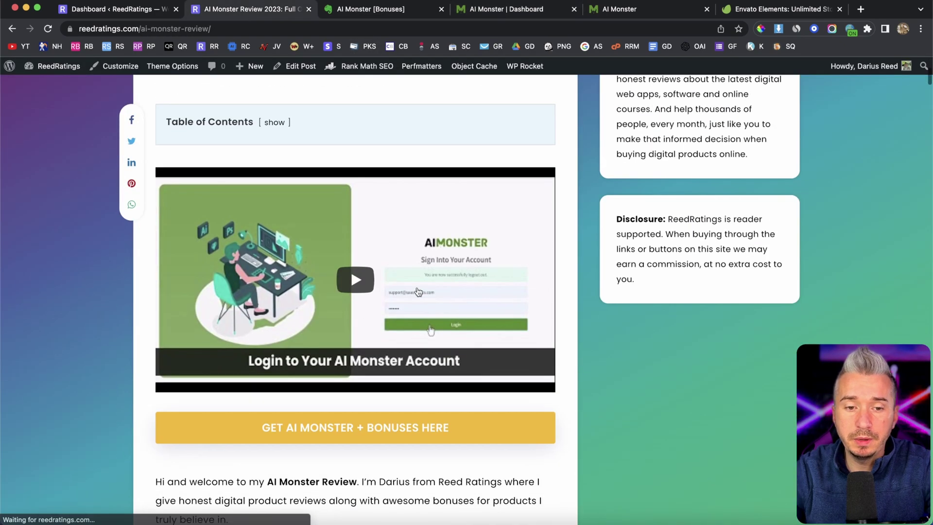
scroll(417, 292, down, 15)
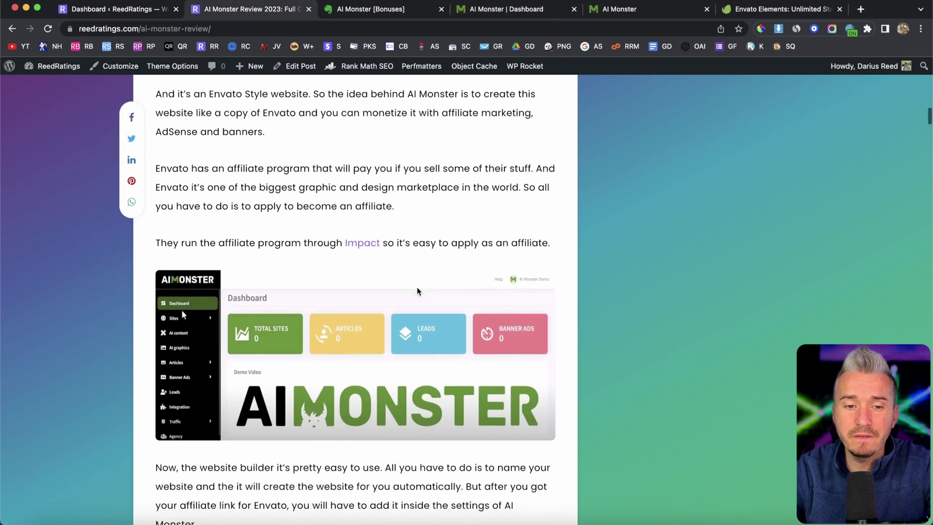
scroll(418, 292, down, 8)
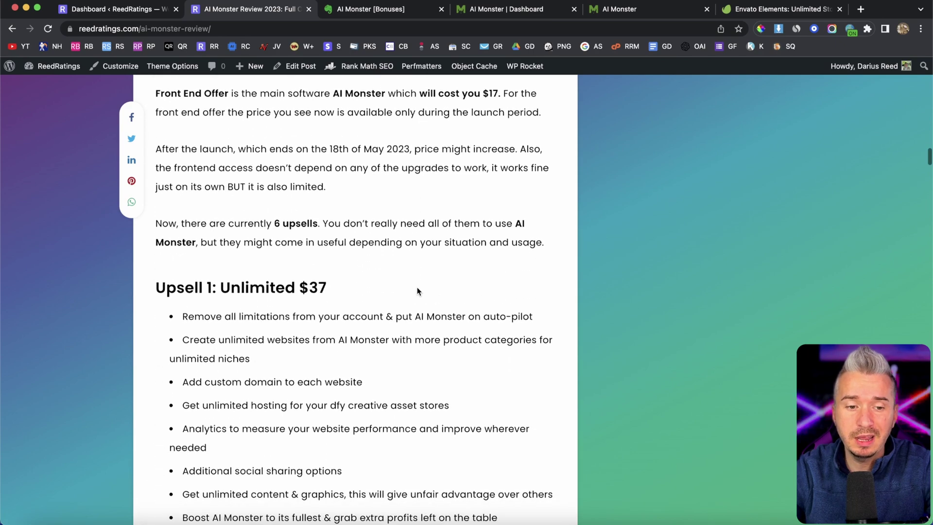
scroll(417, 291, down, 18)
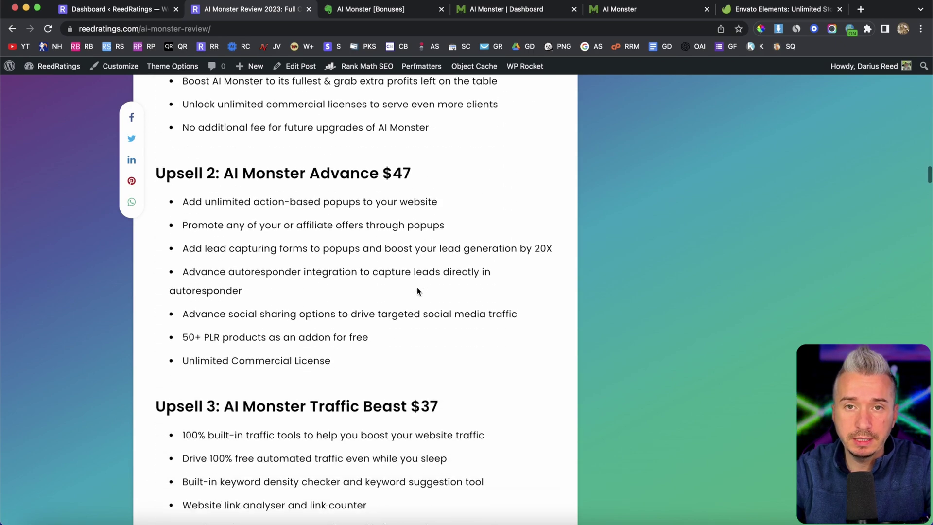
scroll(416, 291, down, 20)
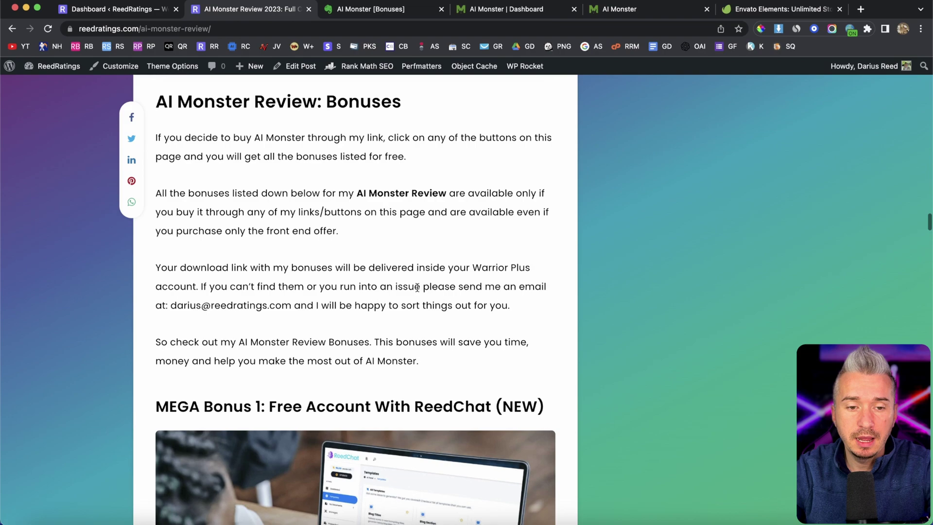
scroll(417, 289, down, 7)
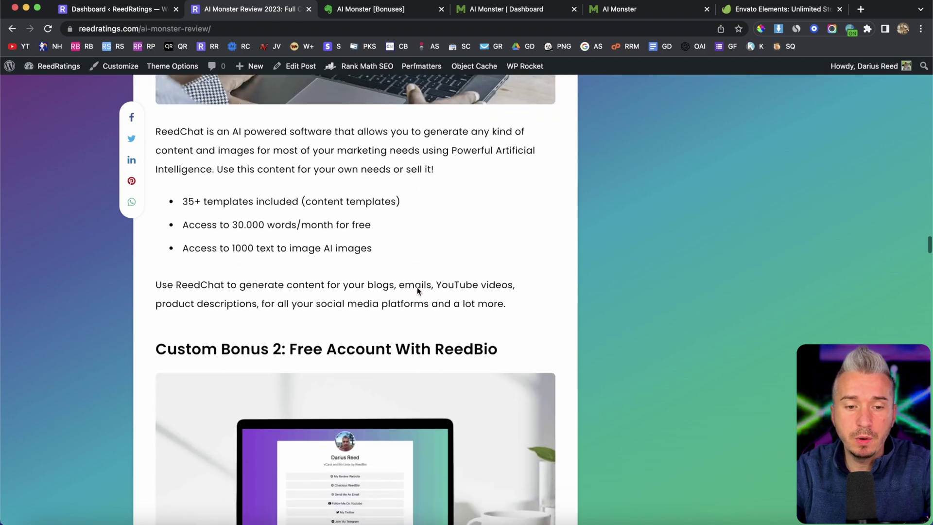
scroll(417, 290, up, 20)
scroll(417, 290, up, 15)
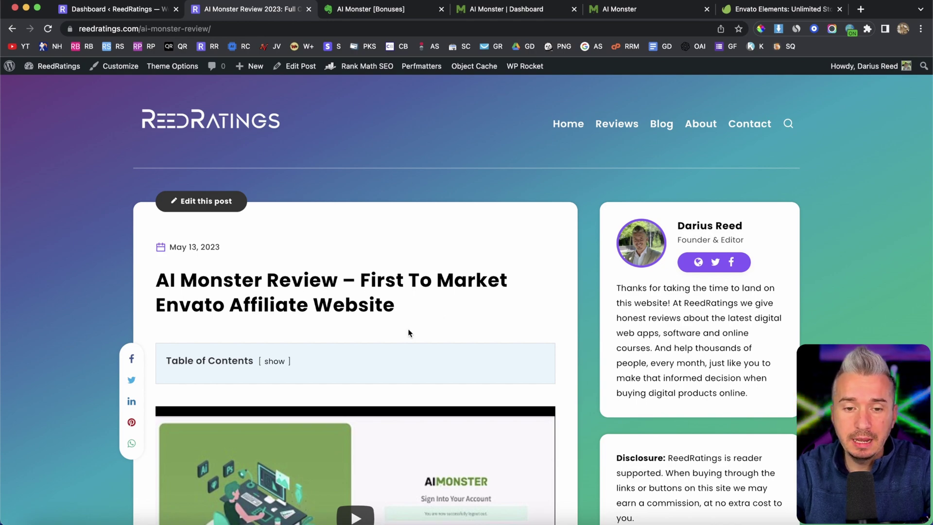
scroll(408, 315, down, 20)
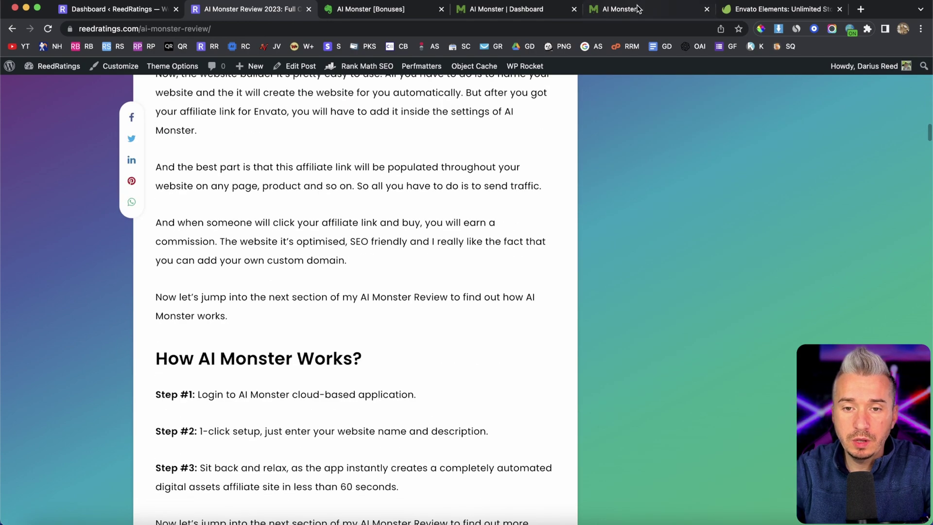
click(379, 8)
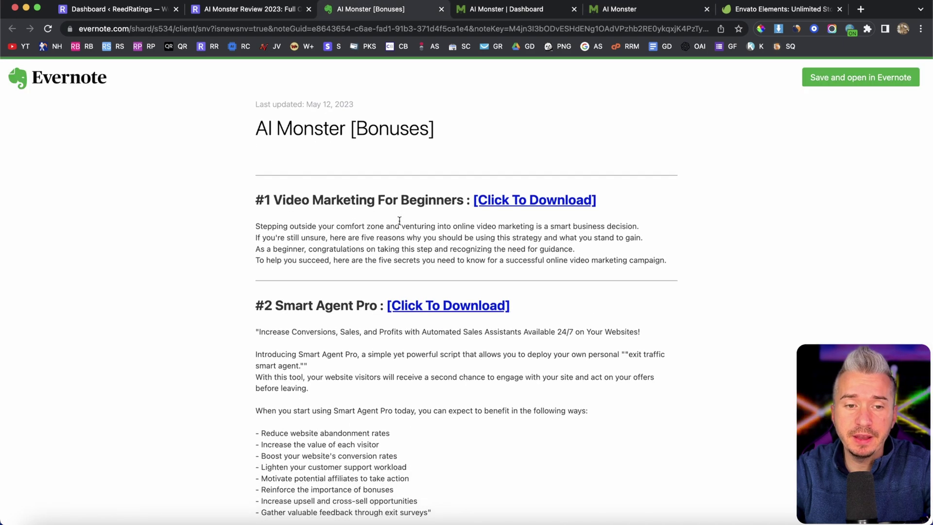
Scroll through all 37 bonuses down to #37 Instant Email Popup Generator.
scroll(482, 236, down, 3)
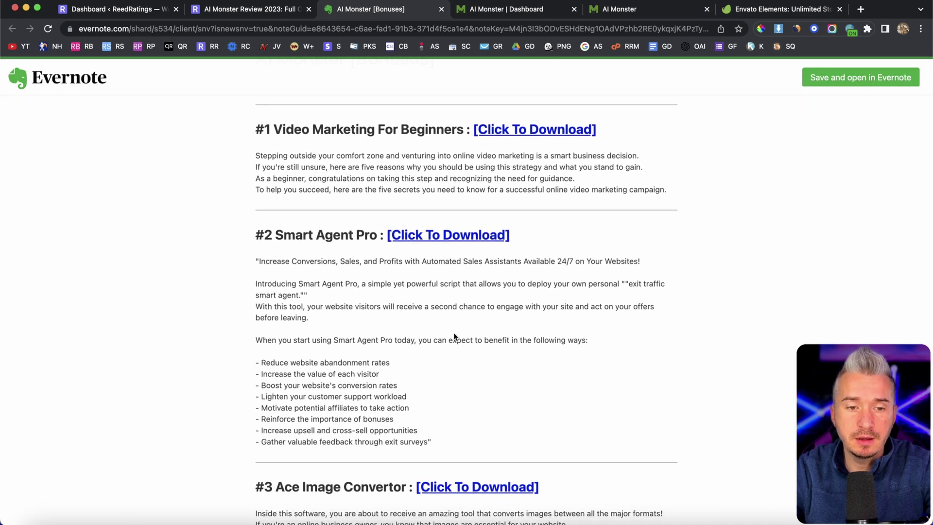
scroll(456, 335, down, 3)
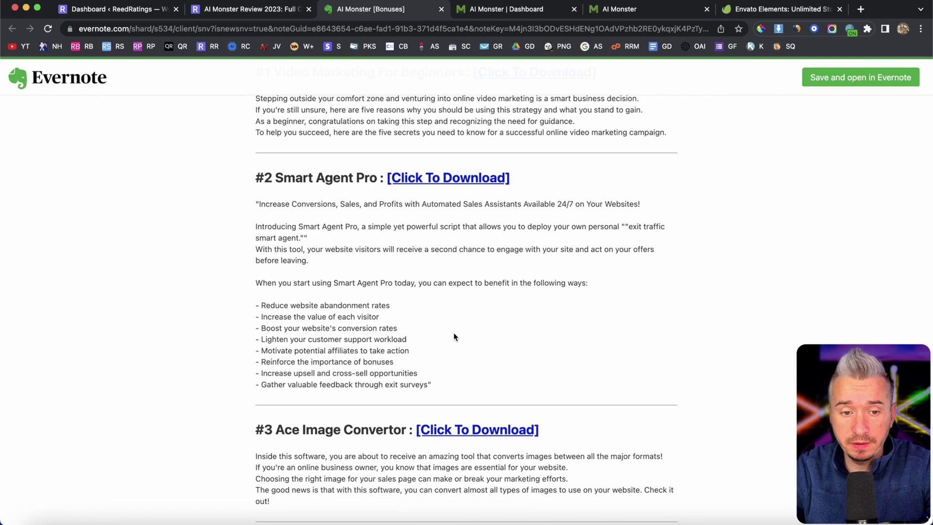
scroll(454, 335, down, 3)
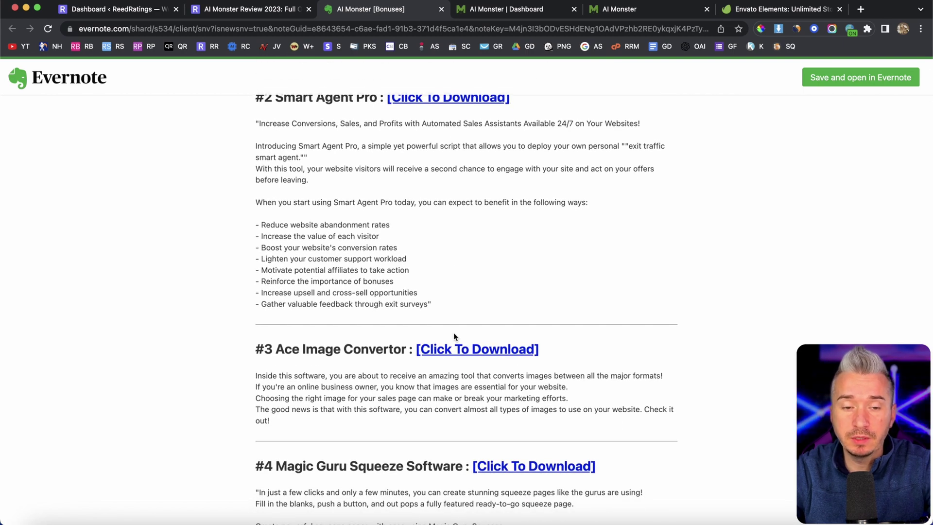
scroll(455, 335, down, 4)
scroll(454, 336, down, 10)
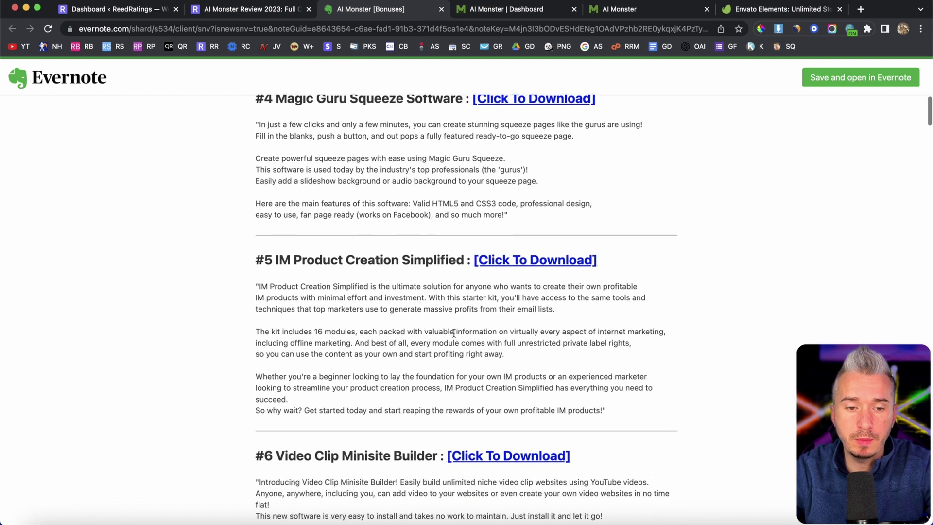
scroll(453, 333, down, 20)
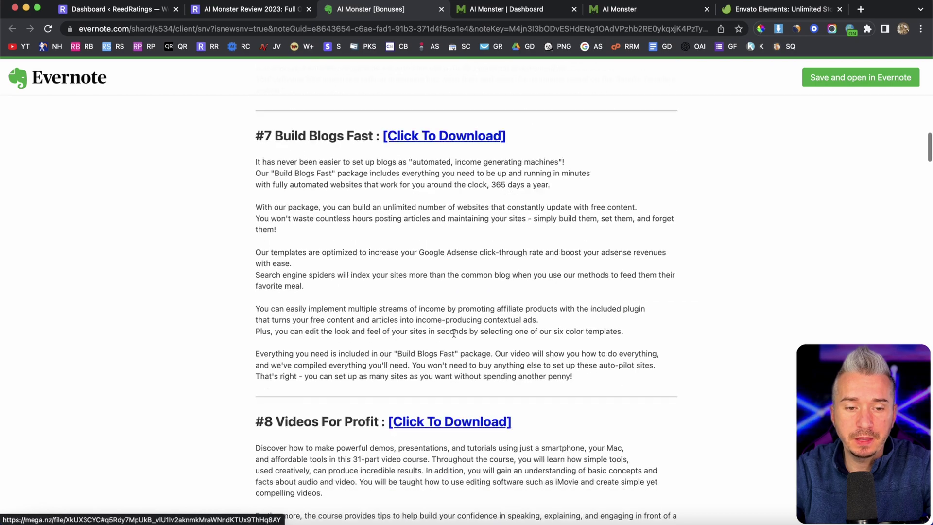
scroll(453, 332, down, 17)
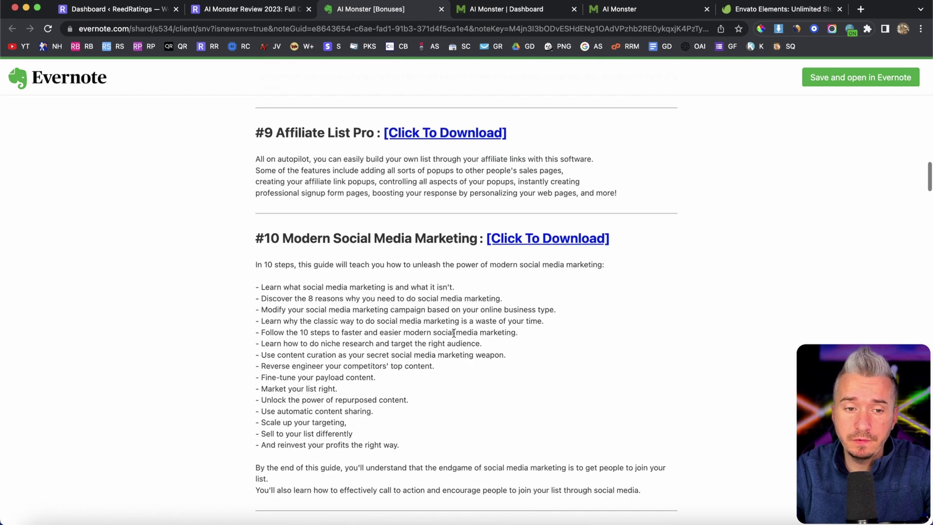
scroll(453, 333, down, 20)
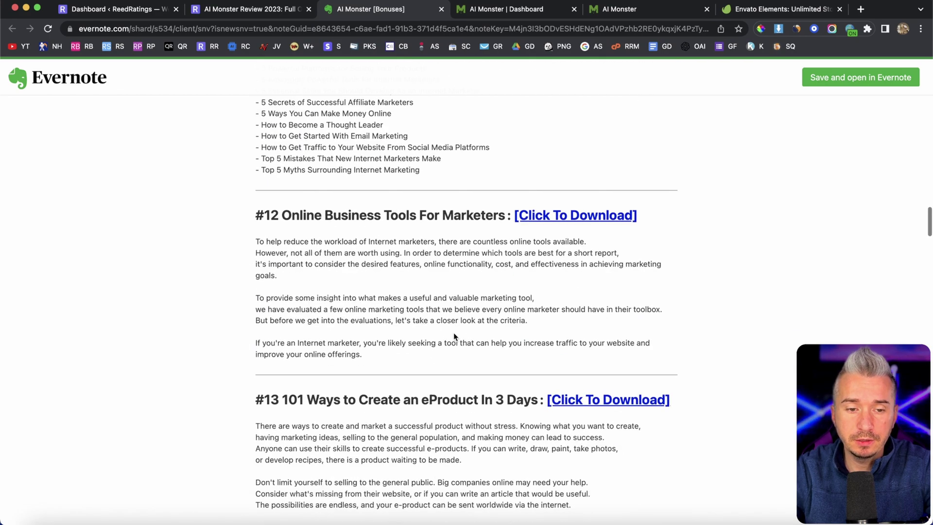
scroll(453, 332, down, 17)
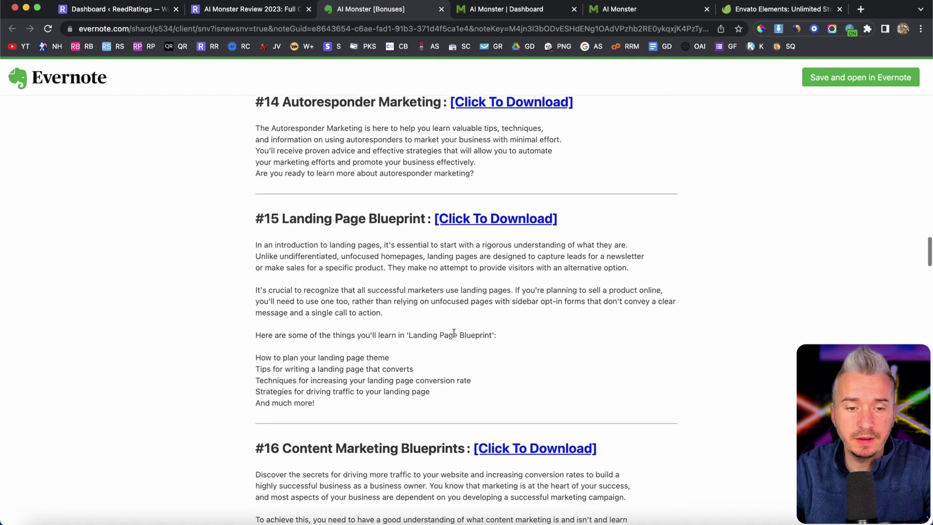
scroll(453, 333, down, 18)
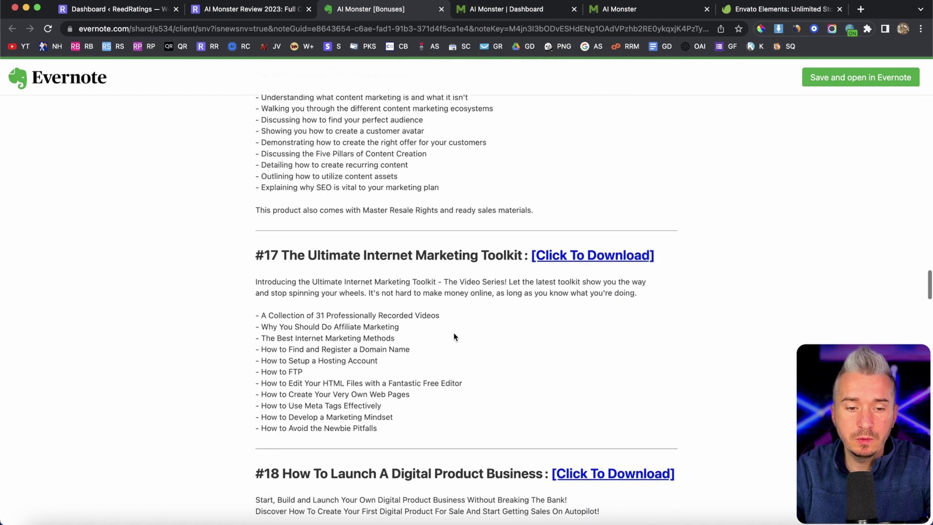
scroll(453, 333, down, 20)
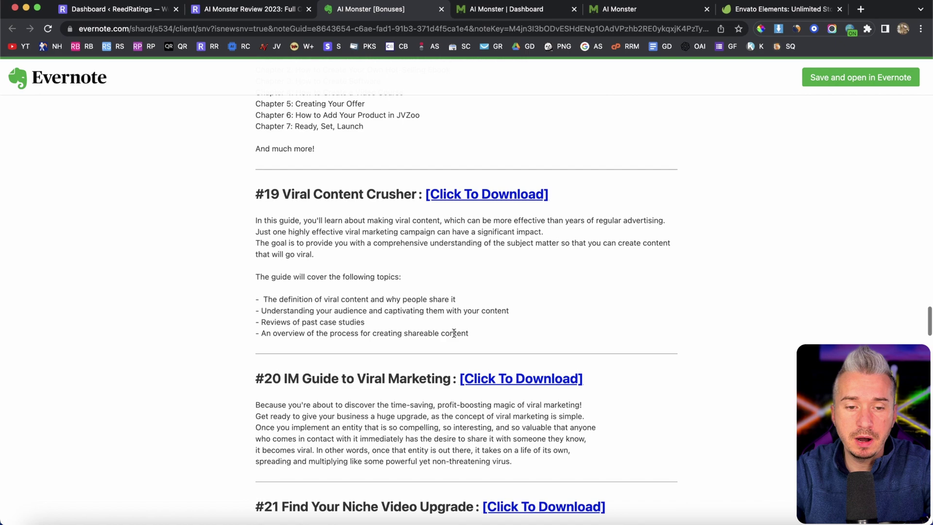
scroll(453, 332, down, 12)
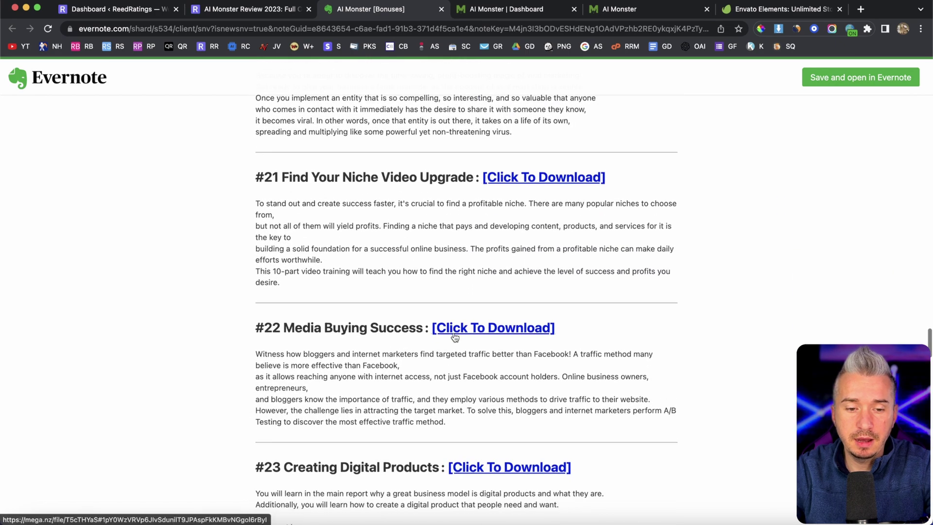
scroll(454, 336, down, 20)
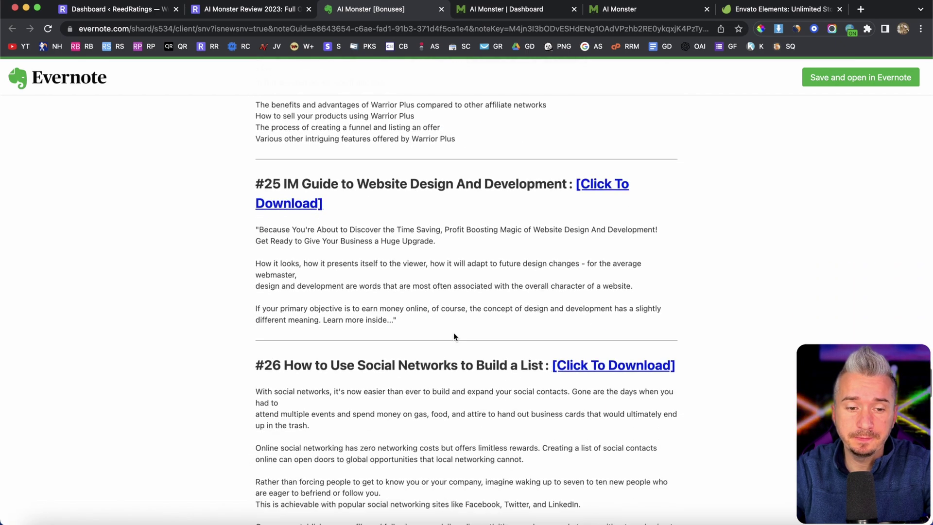
scroll(453, 336, down, 20)
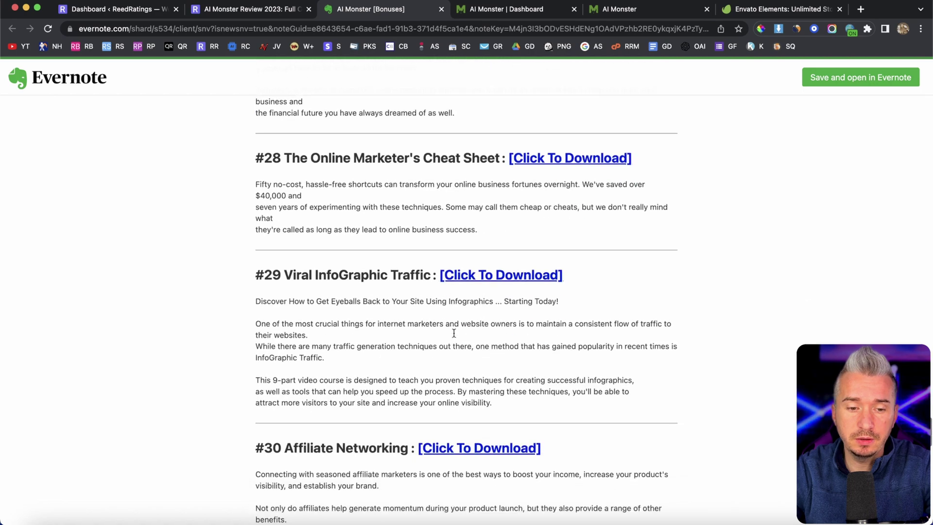
scroll(454, 333, down, 20)
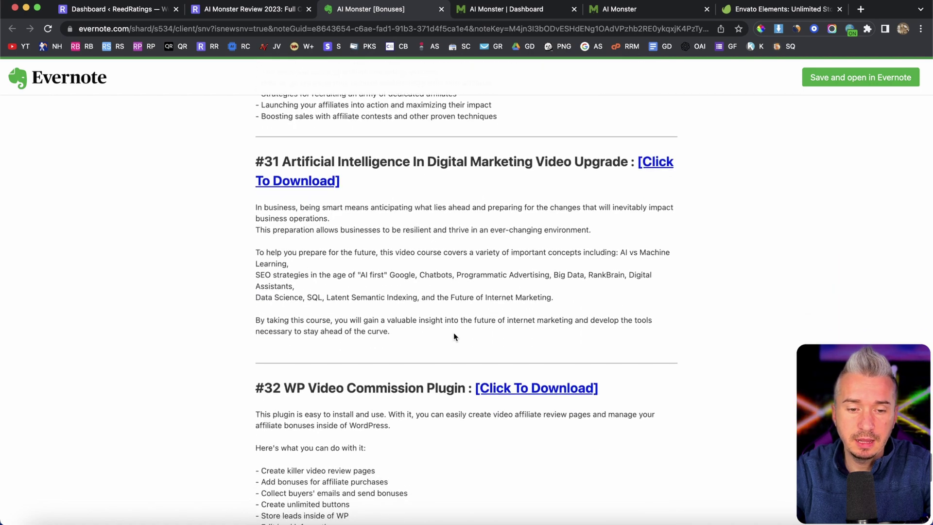
scroll(453, 334, down, 20)
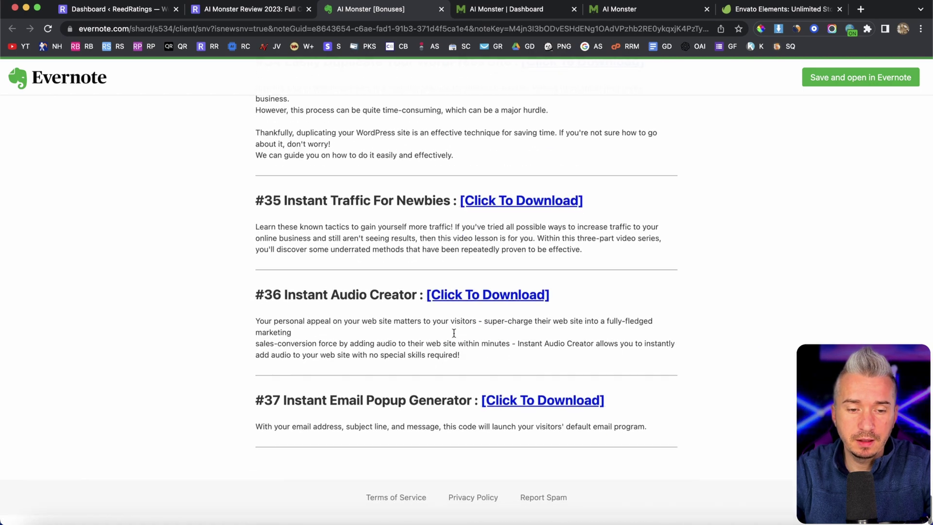
scroll(454, 333, up, 20)
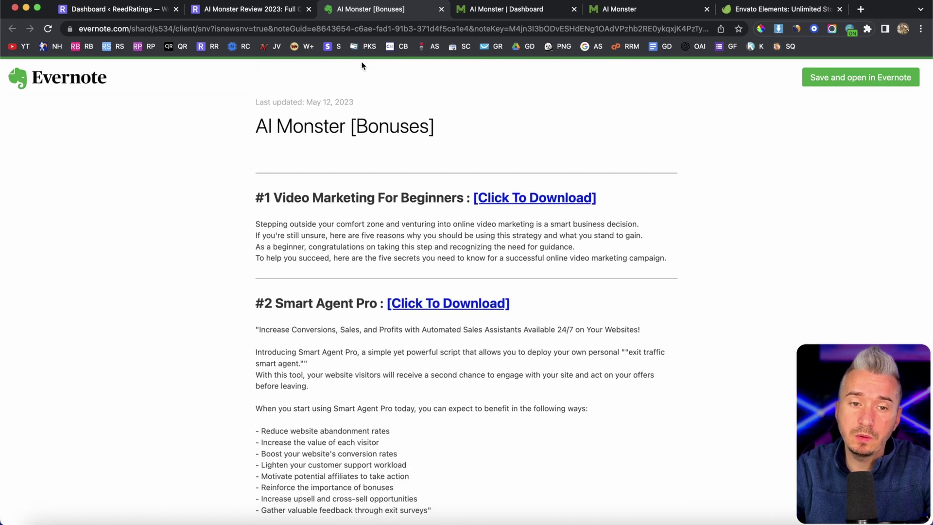
Close the bonuses note and get back to the AI Monster dashboard.
click(441, 10)
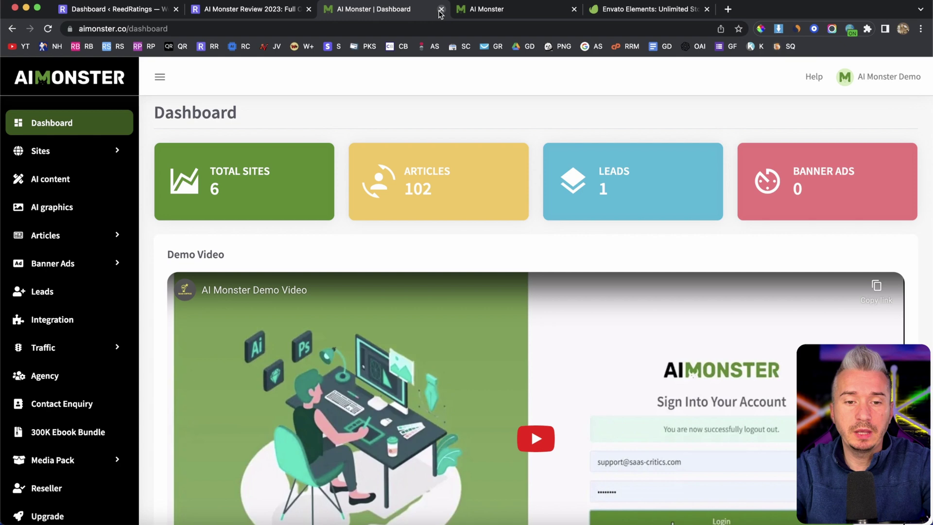
click(283, 12)
scroll(447, 186, up, 20)
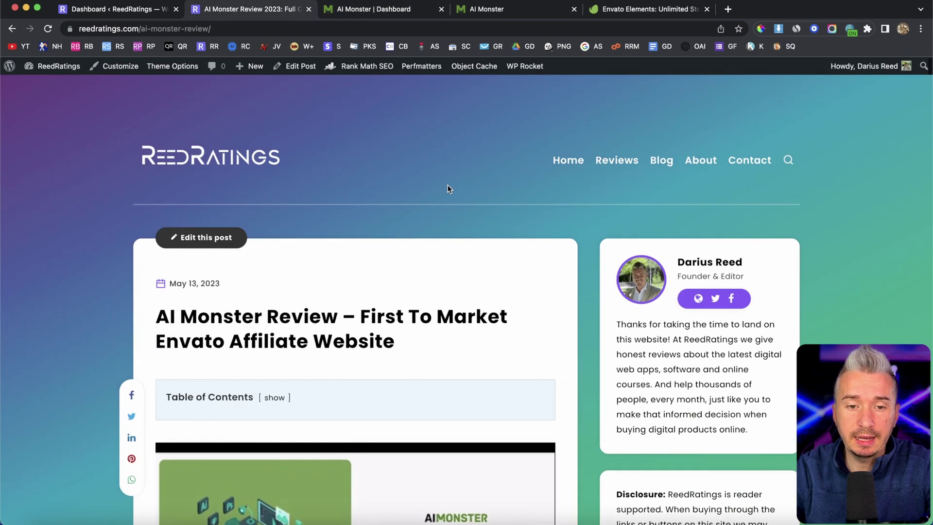
click(384, 13)
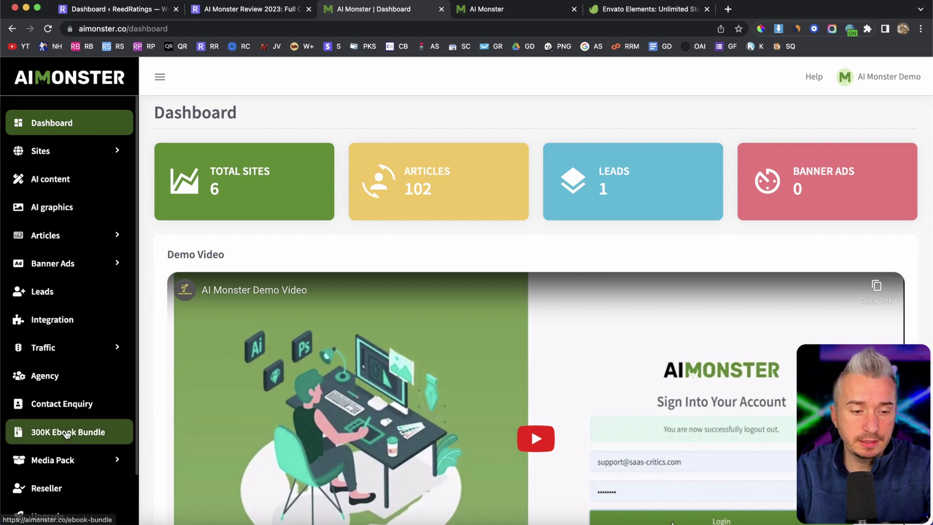
Review the dashboard stats (6 sites, 102 articles, 1 lead) and expand the Sites menu.
scroll(65, 429, down, 3)
scroll(66, 434, up, 3)
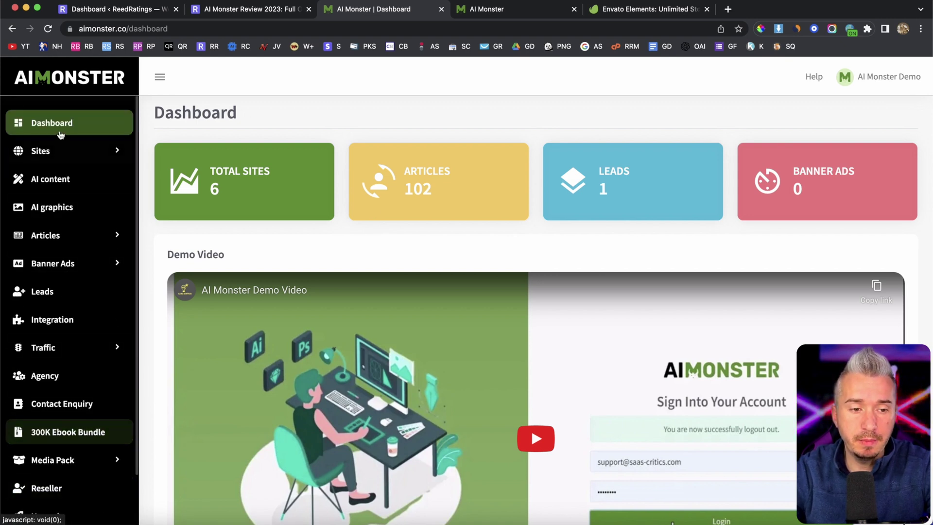
scroll(153, 243, down, 2)
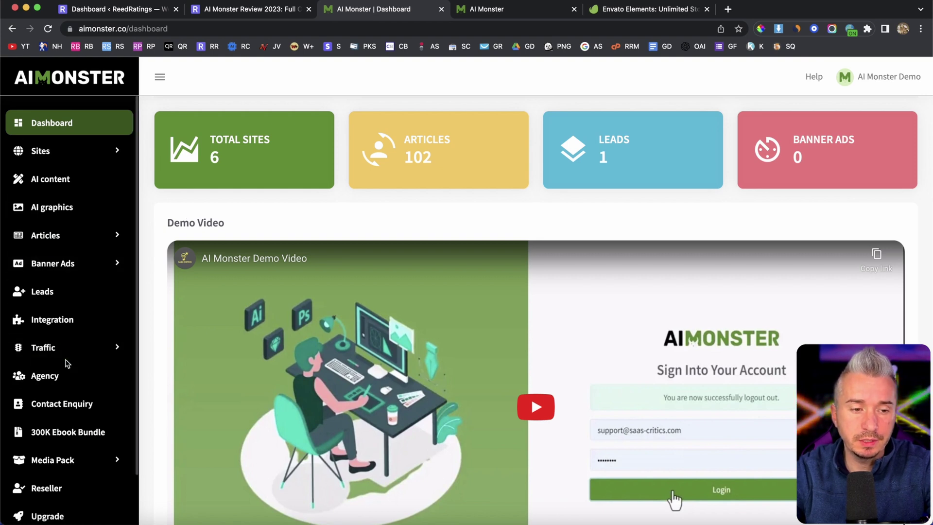
scroll(71, 279, down, 3)
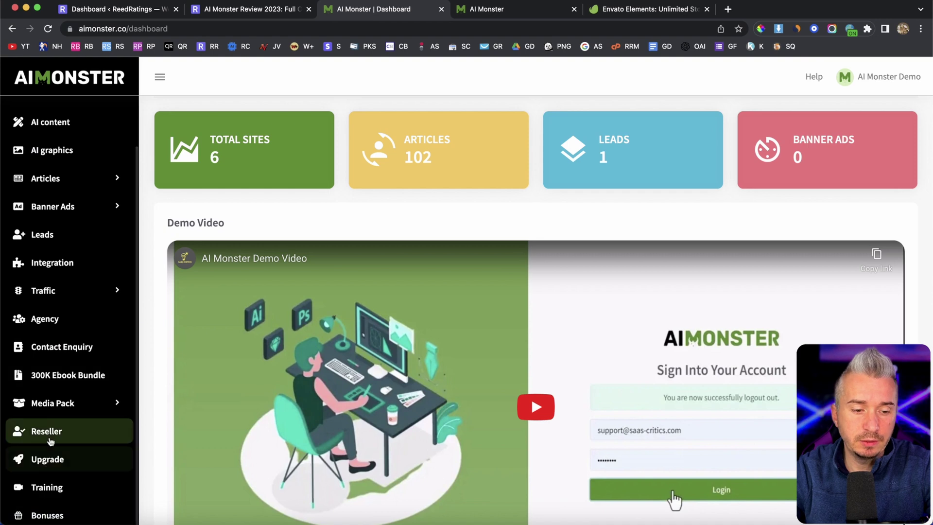
scroll(242, 189, up, 2)
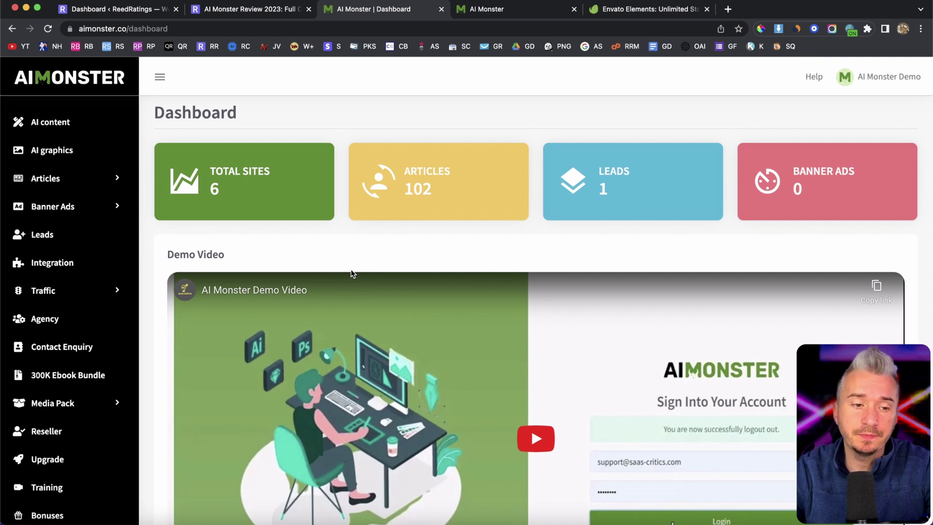
scroll(61, 317, up, 2)
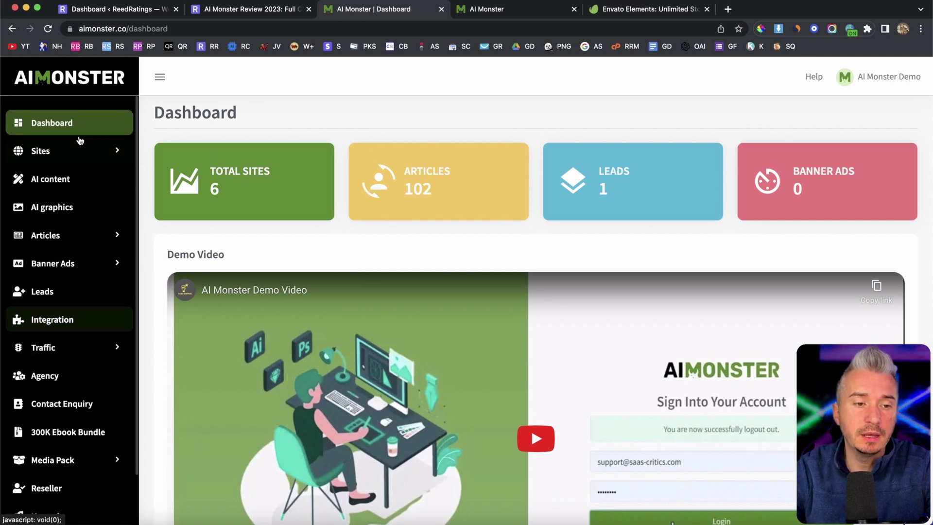
click(64, 149)
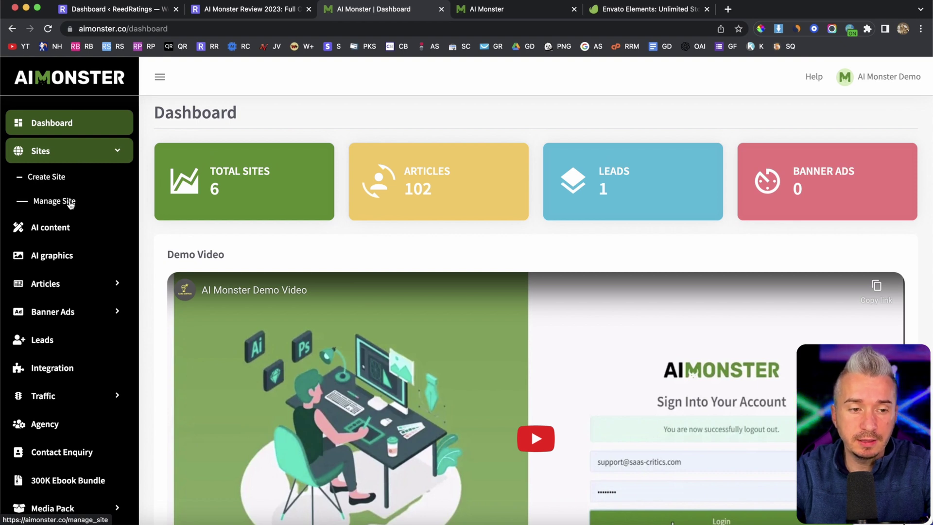
Look at the AI content and AI graphics tools, then open the article creation form.
click(53, 228)
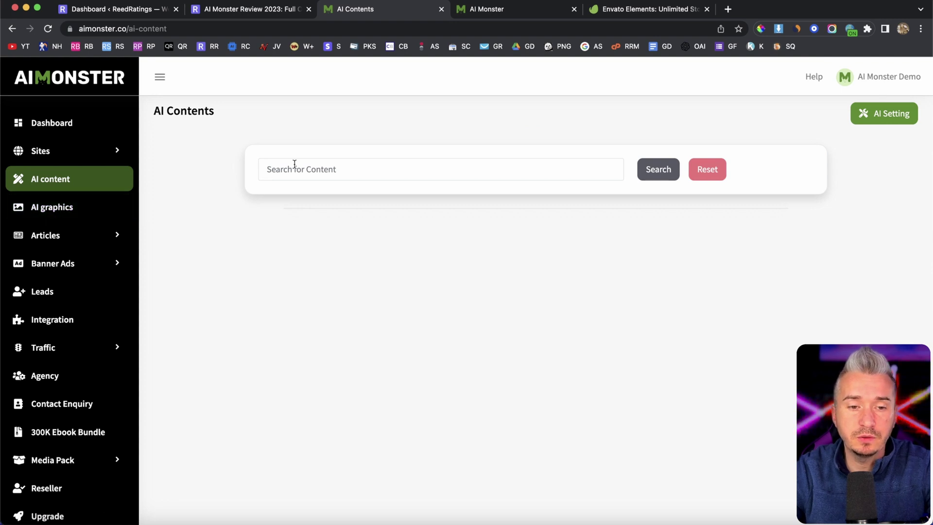
click(54, 209)
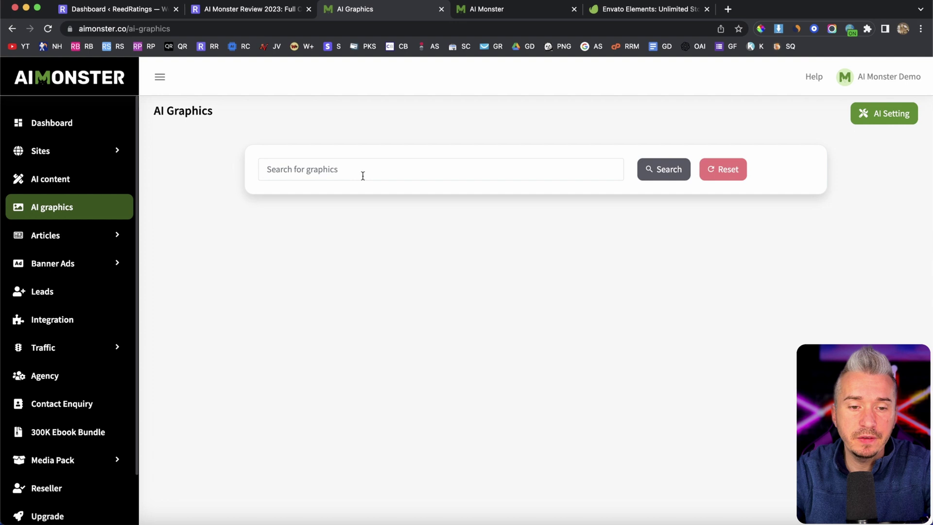
click(64, 238)
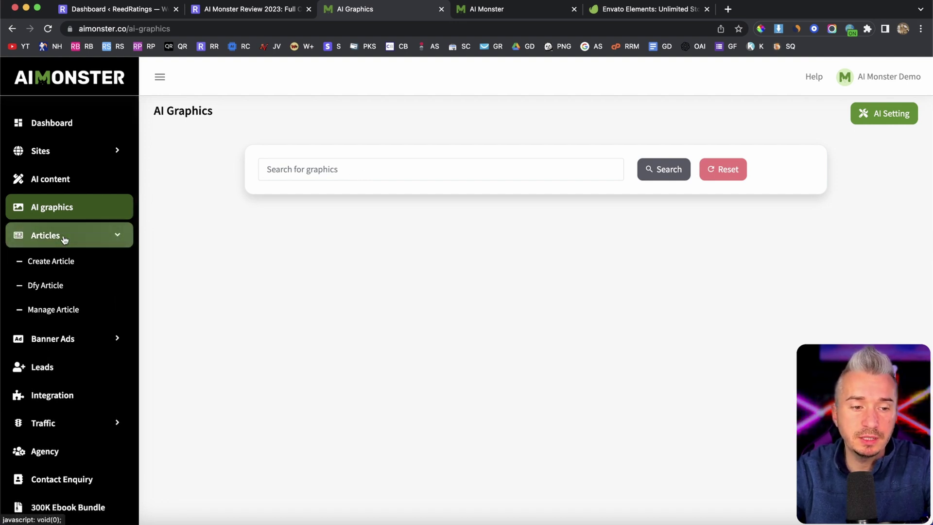
scroll(89, 236, down, 2)
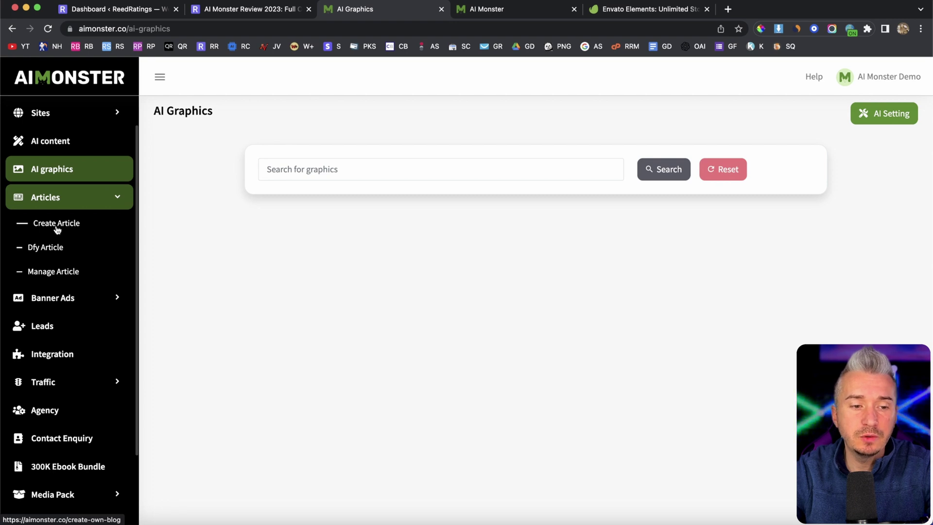
click(46, 248)
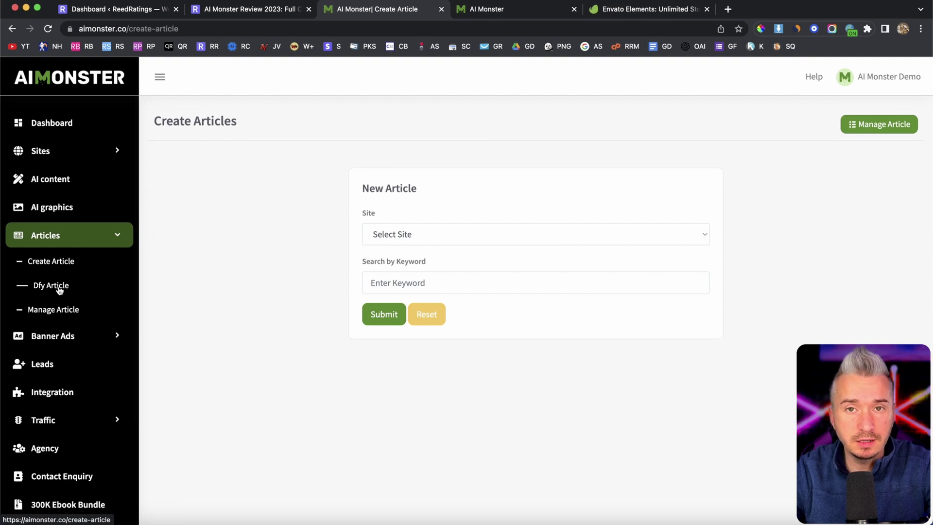
scroll(59, 290, down, 1)
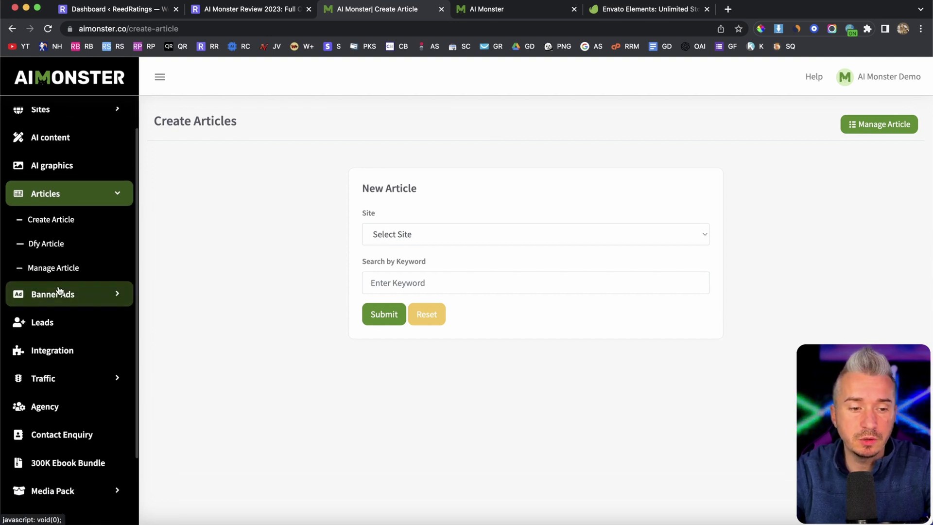
Expand Banner Ads and open the Create Banner form.
click(48, 303)
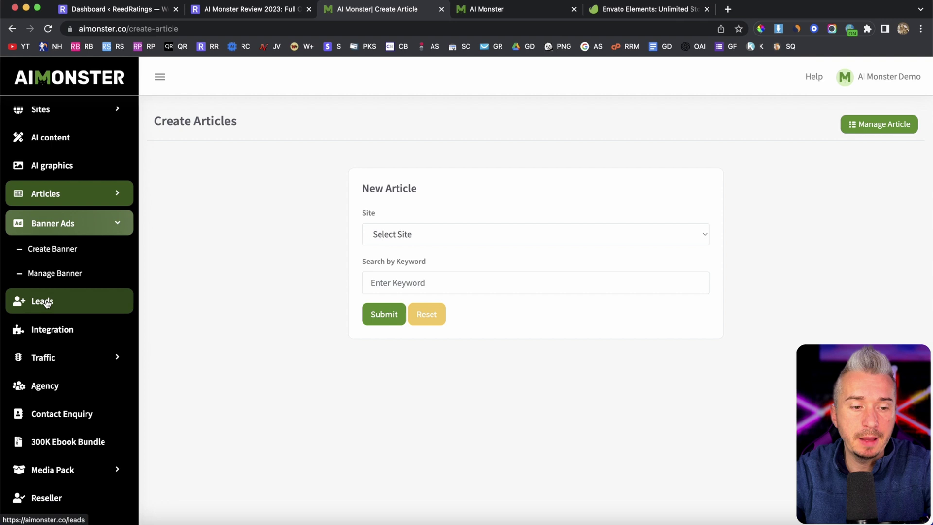
click(52, 249)
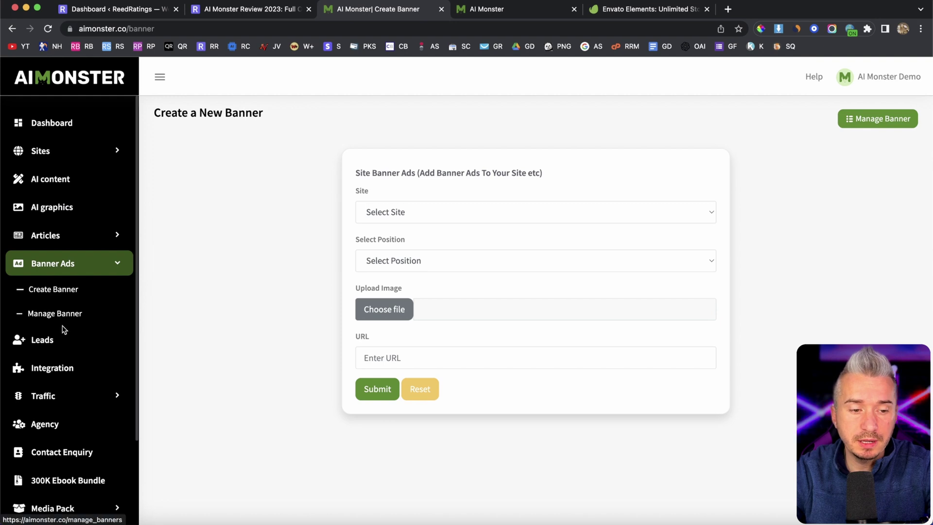
scroll(63, 331, down, 3)
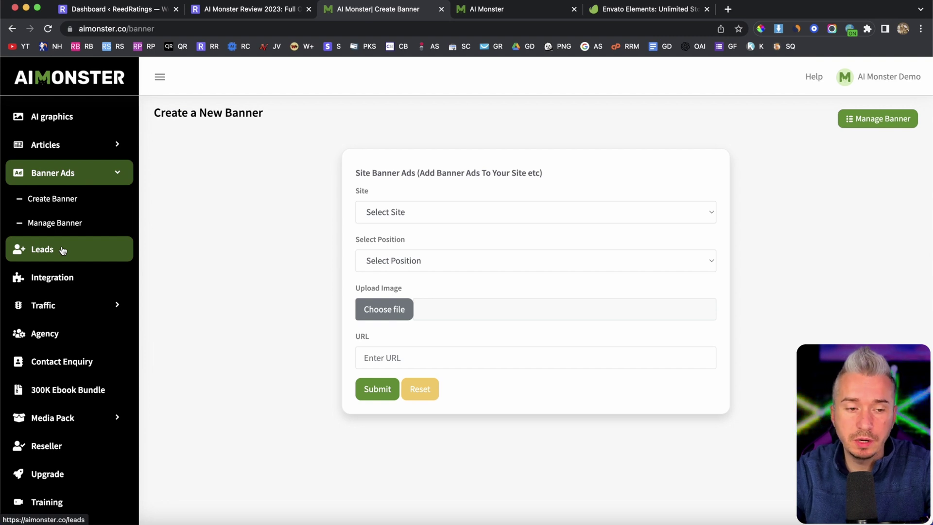
scroll(63, 250, down, 1)
Open the collected leads list, glance at the Design Bank site, and return.
click(85, 232)
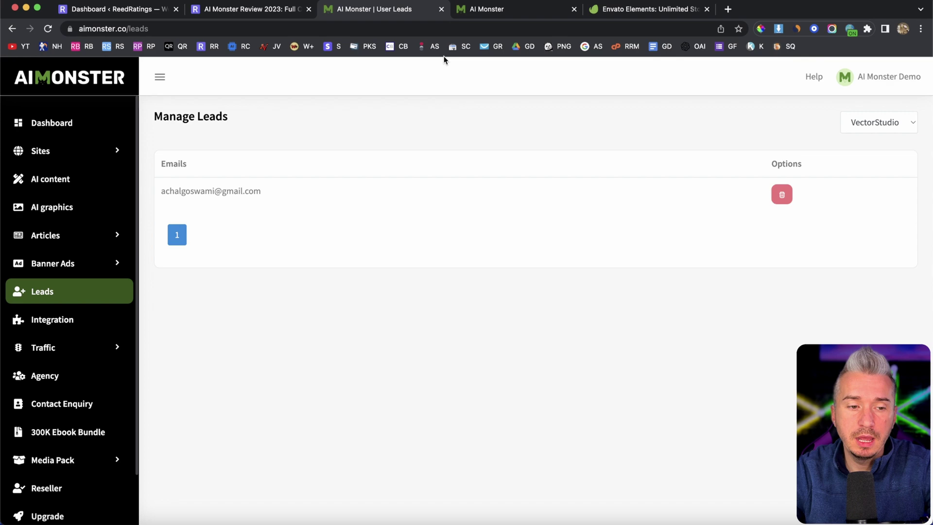
click(498, 13)
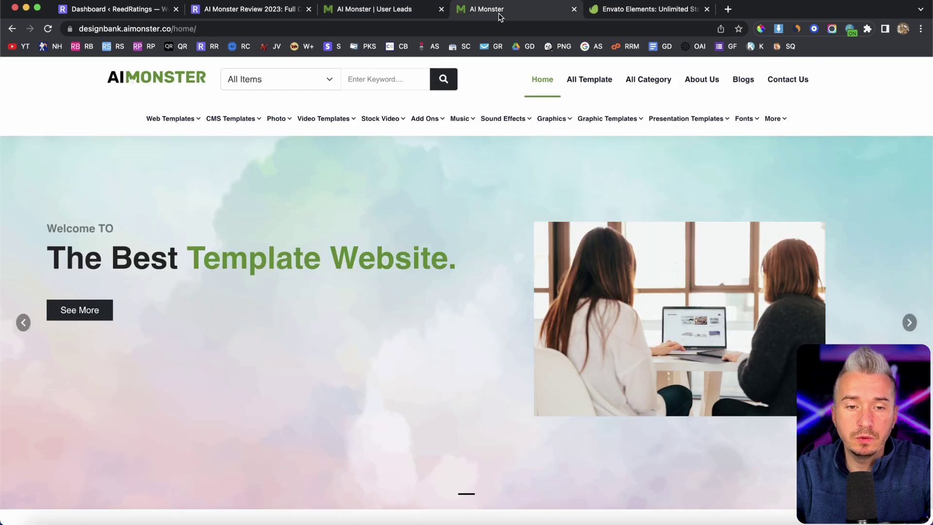
scroll(496, 266, down, 6)
scroll(496, 266, up, 6)
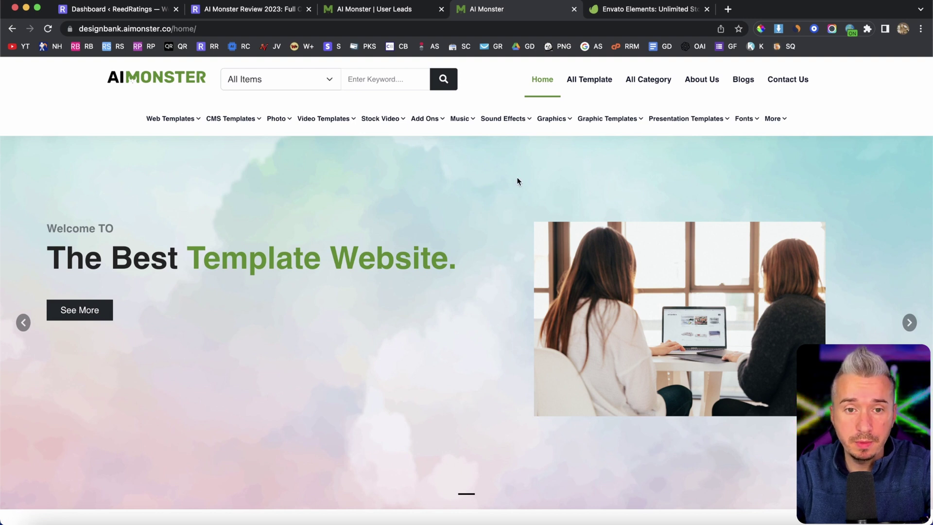
click(390, 9)
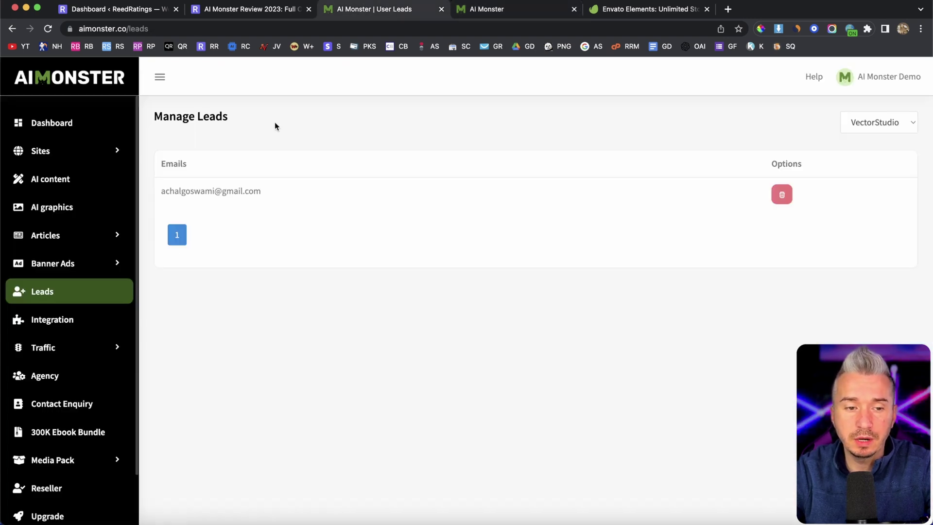
scroll(64, 318, down, 2)
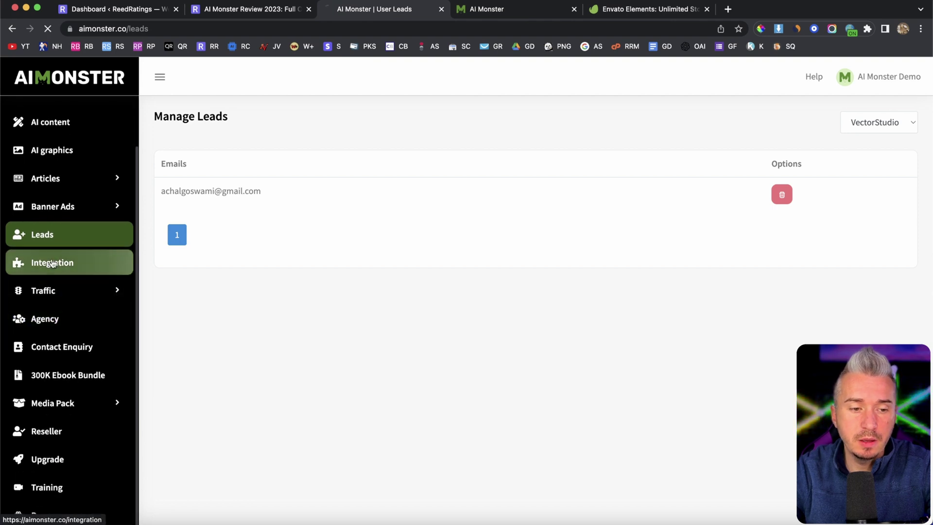
Open Integrations showing GetResponse's API key form, then expand the Traffic tools.
click(61, 263)
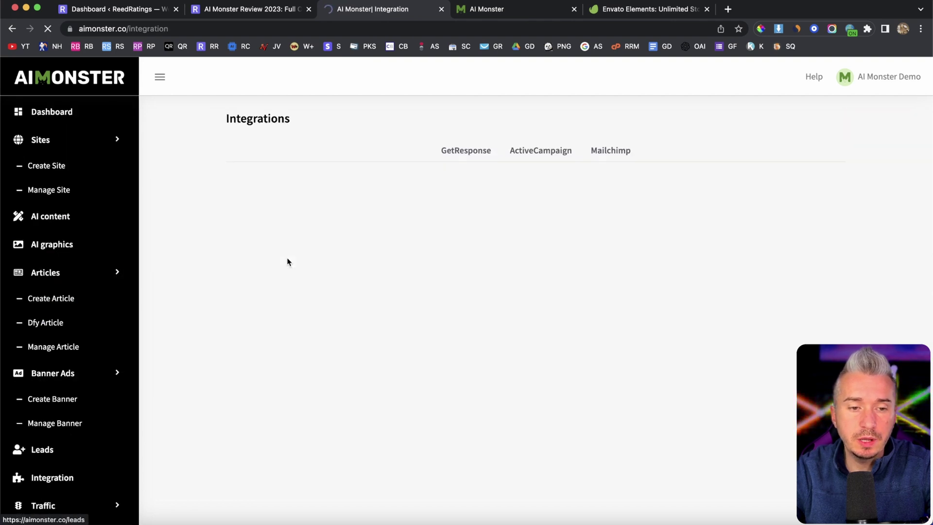
click(464, 158)
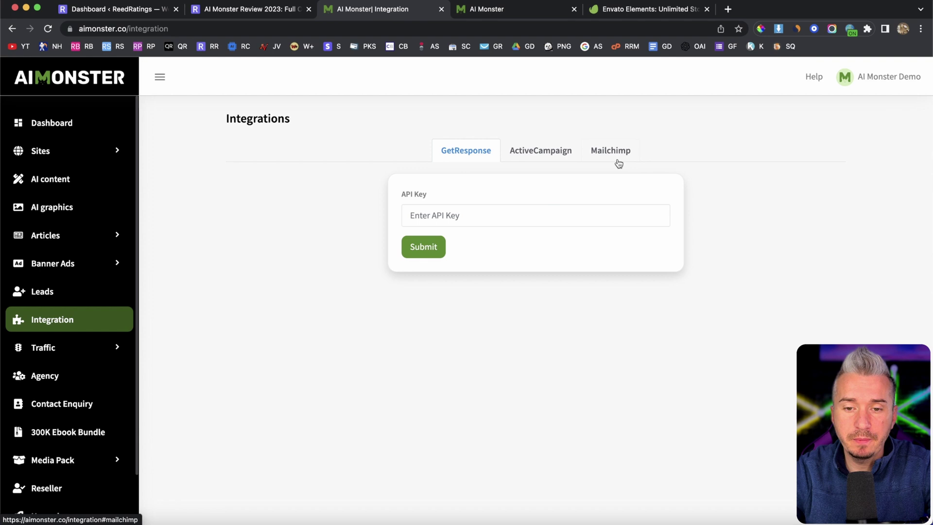
click(47, 357)
scroll(46, 358, down, 4)
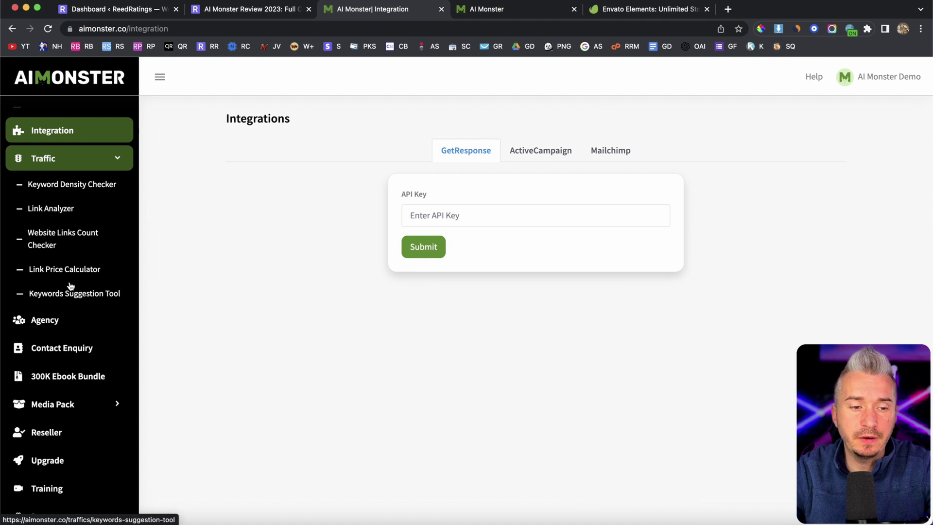
scroll(69, 242, down, 1)
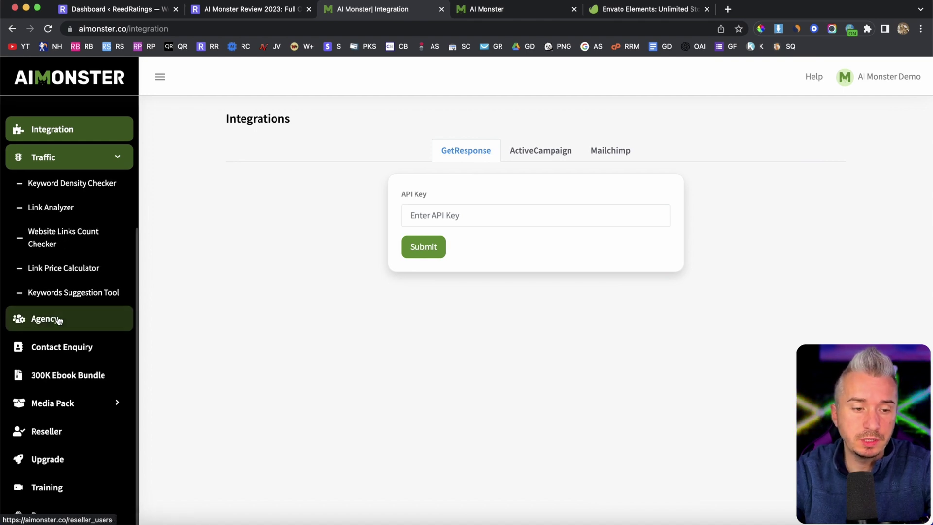
Open Contact Enquiries, then try the 300K Ebook Bundle and dismiss its upgrade prompt.
click(39, 350)
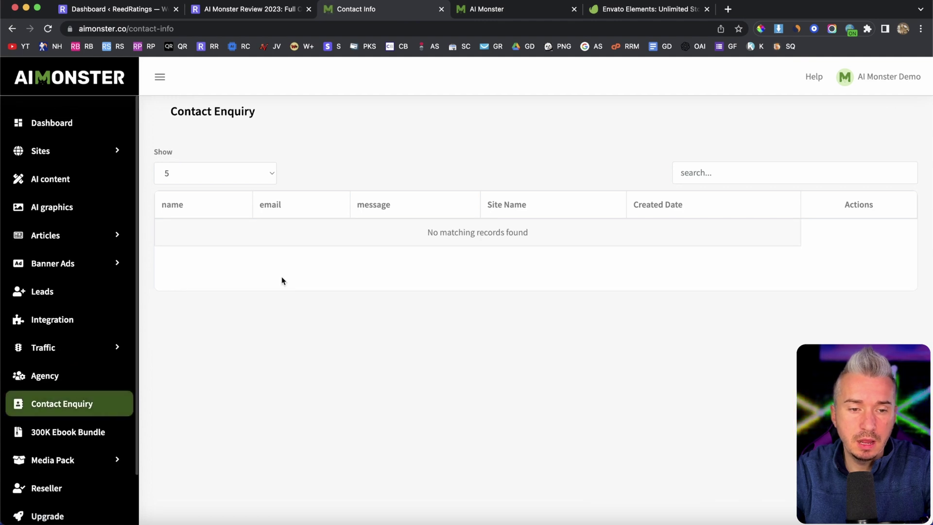
scroll(92, 381, down, 2)
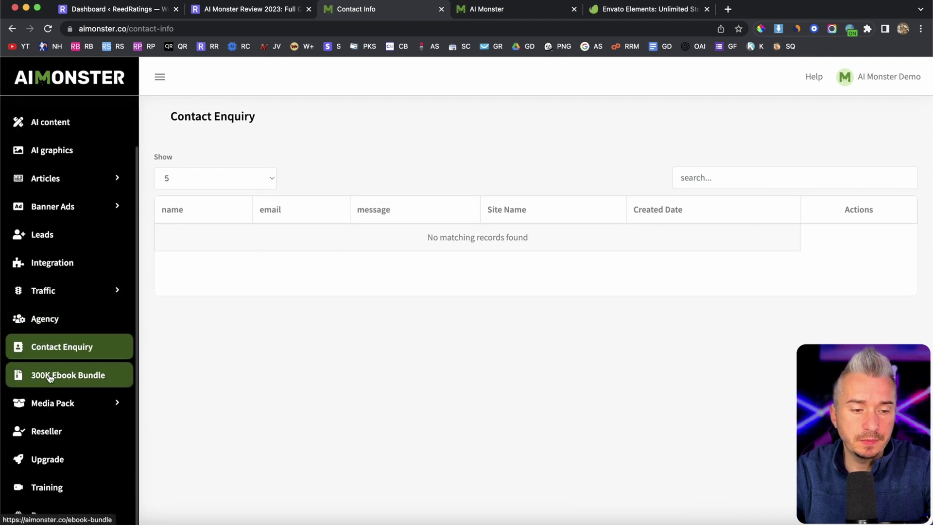
click(49, 377)
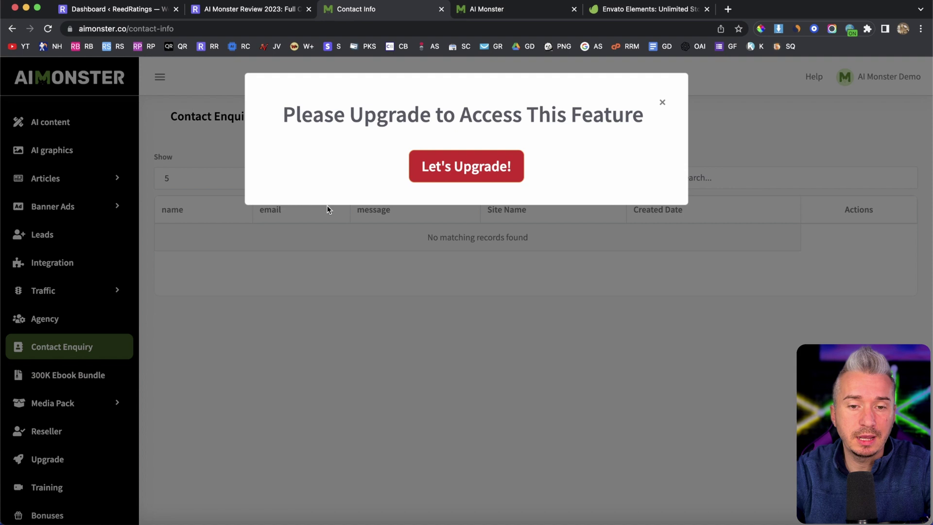
click(661, 103)
Open the 10 Million Articles downloads under Media Pack.
click(53, 405)
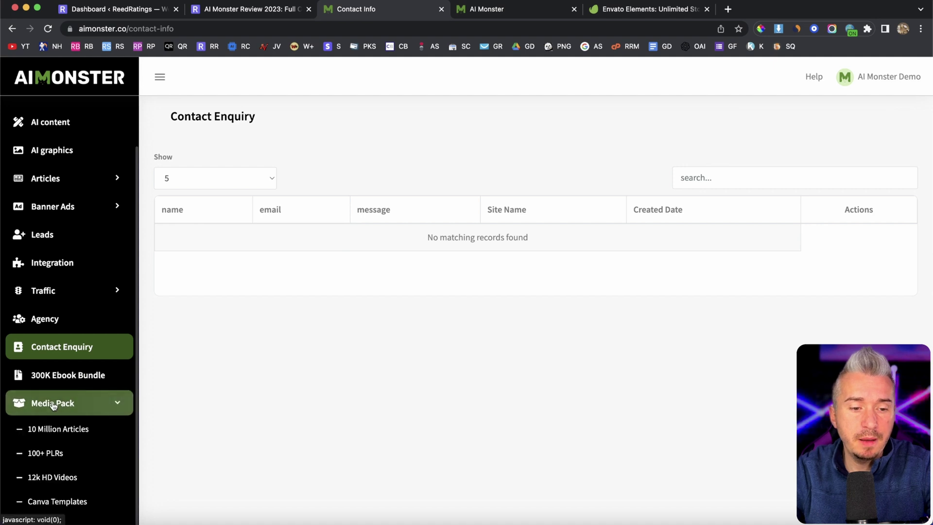
scroll(53, 405, down, 2)
click(54, 335)
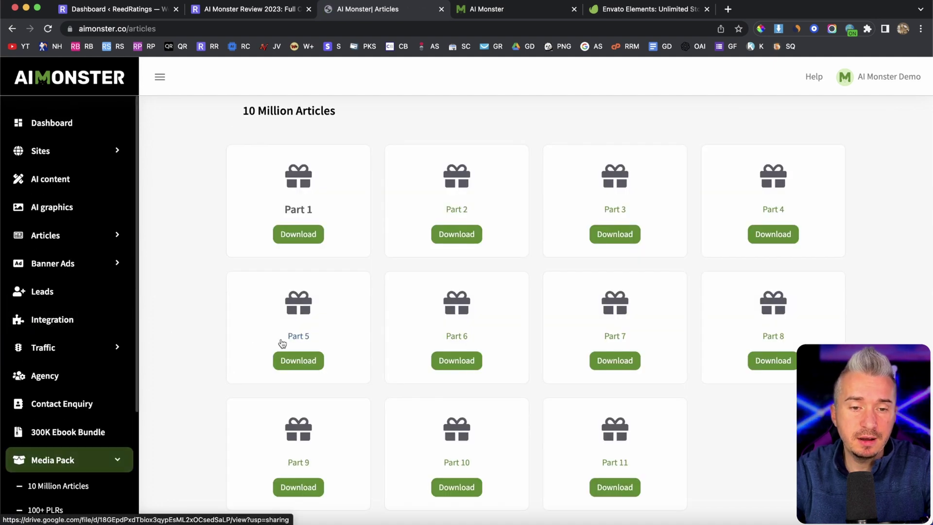
scroll(443, 329, down, 2)
scroll(126, 411, down, 3)
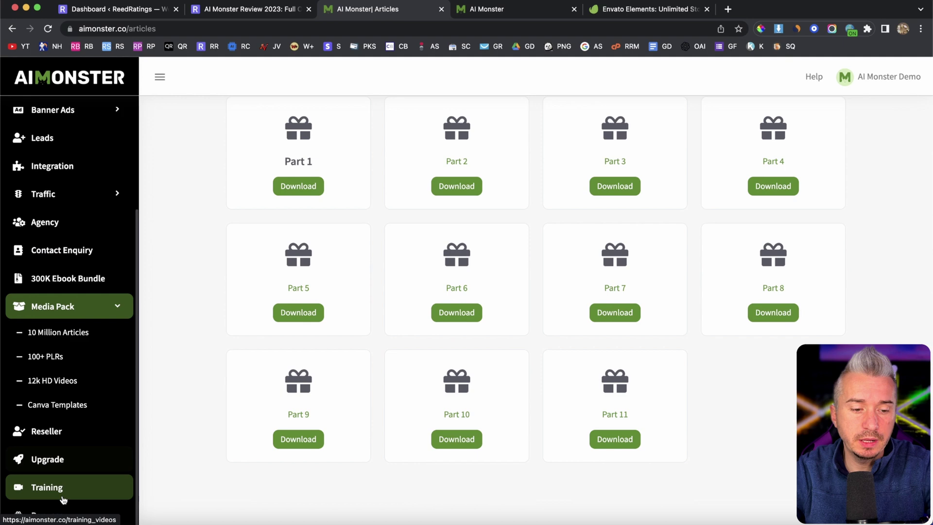
Browse the Training Videos page's tutorials, then expand the Sites menu.
click(43, 490)
scroll(441, 367, down, 3)
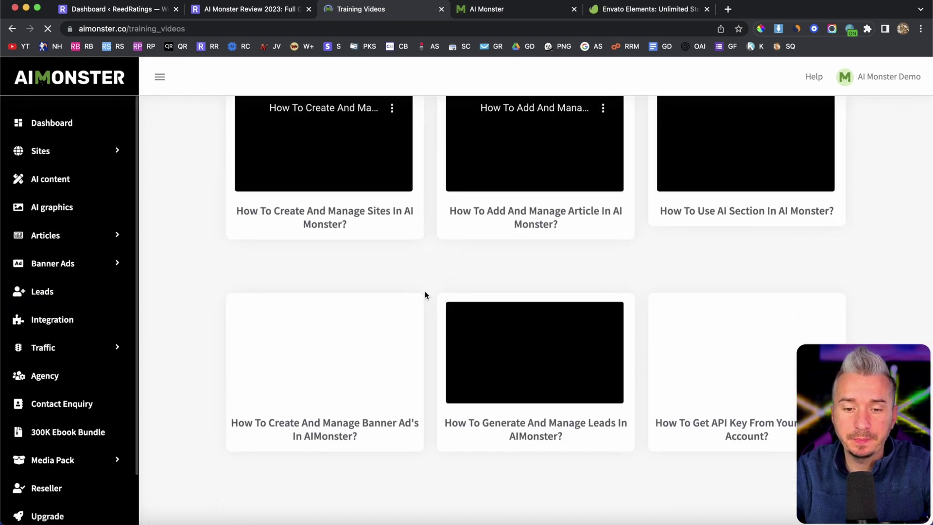
scroll(424, 290, up, 3)
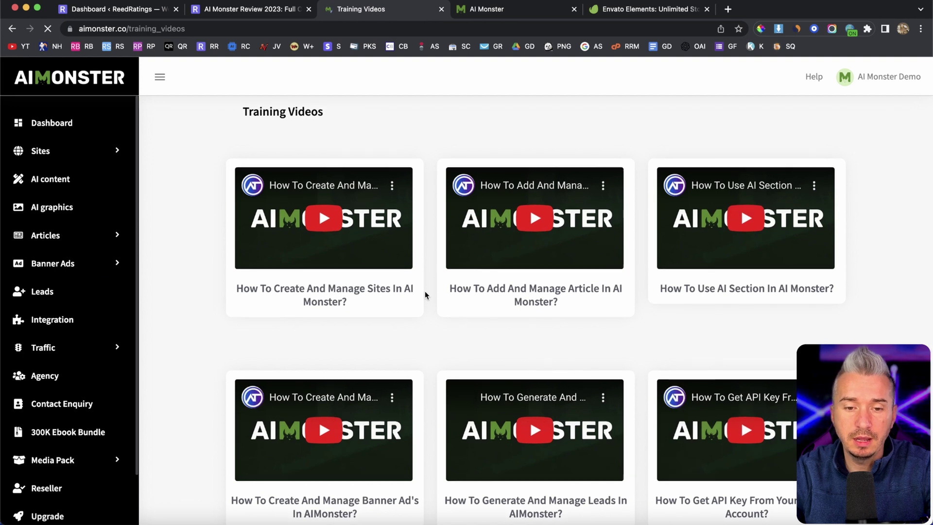
click(44, 151)
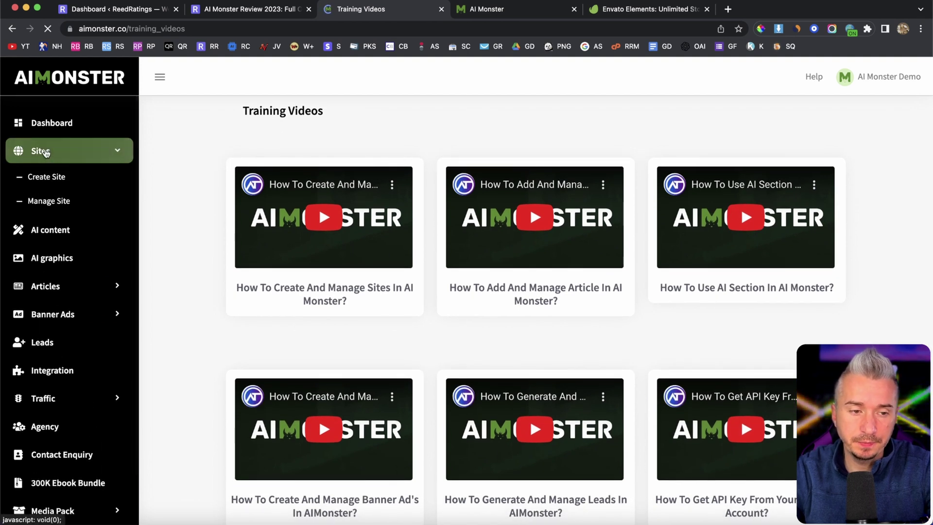
Start a new site with 'Darius Design' as both sub domain and description.
click(70, 174)
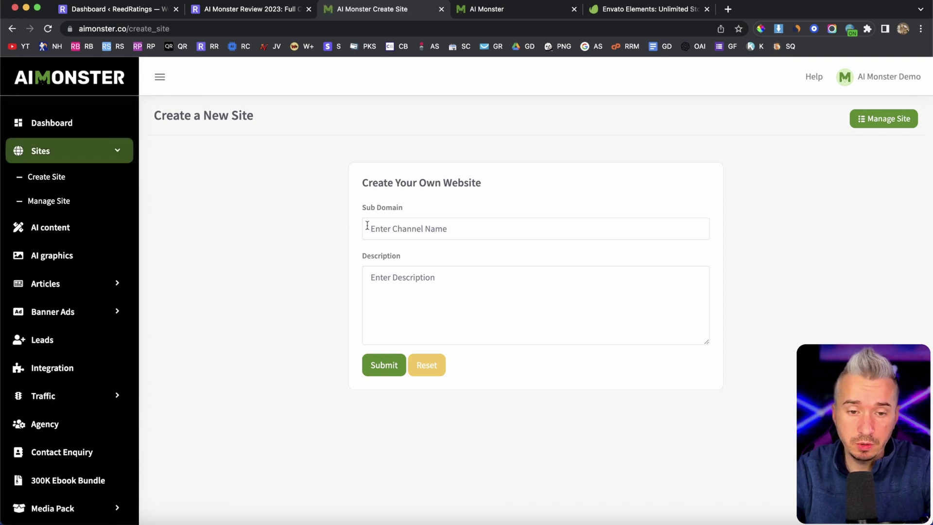
click(448, 227)
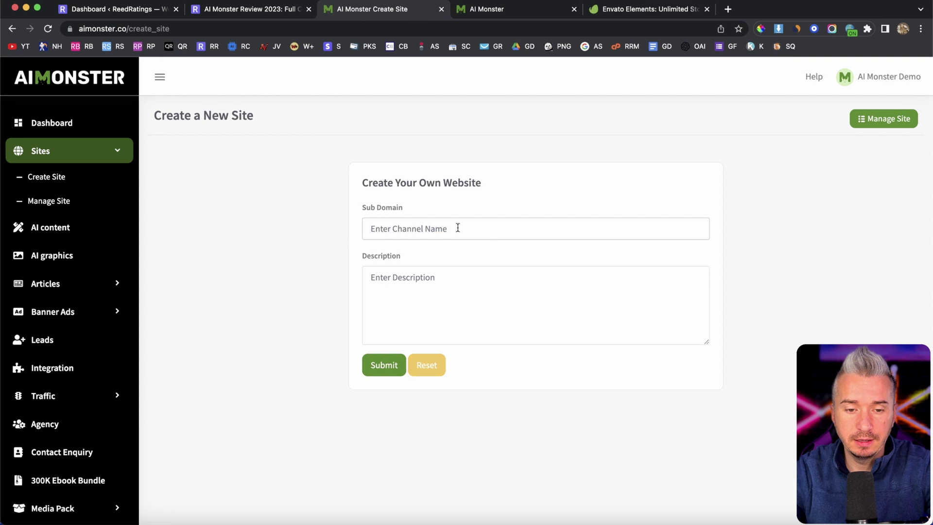
text(Darius)
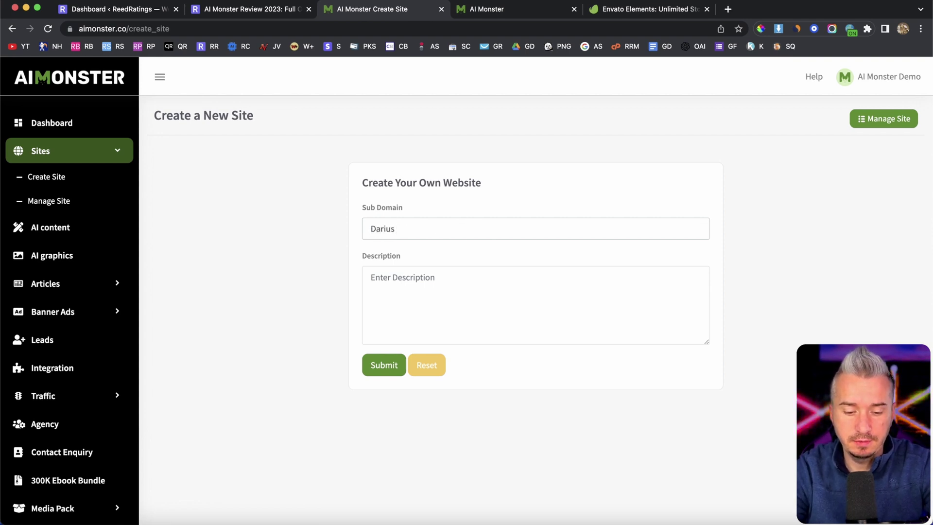
text( Design)
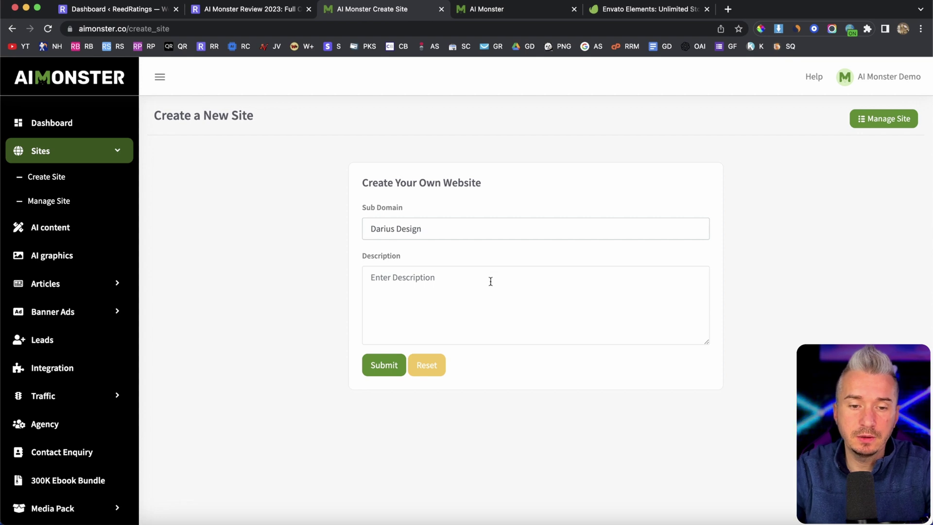
key(super+a)
key(super+c)
click(426, 293)
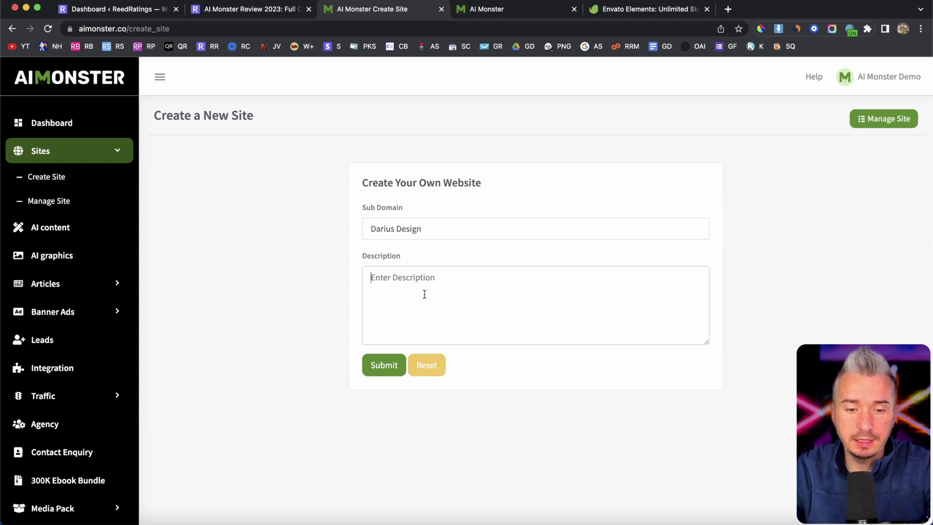
key(super+v)
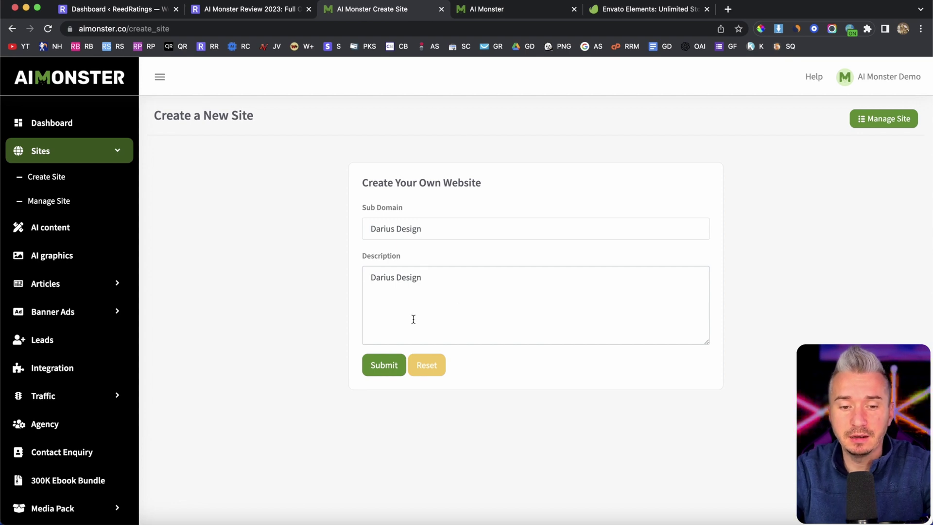
Remove the space so the subdomain reads 'DariusDesign' and submit the site.
click(384, 366)
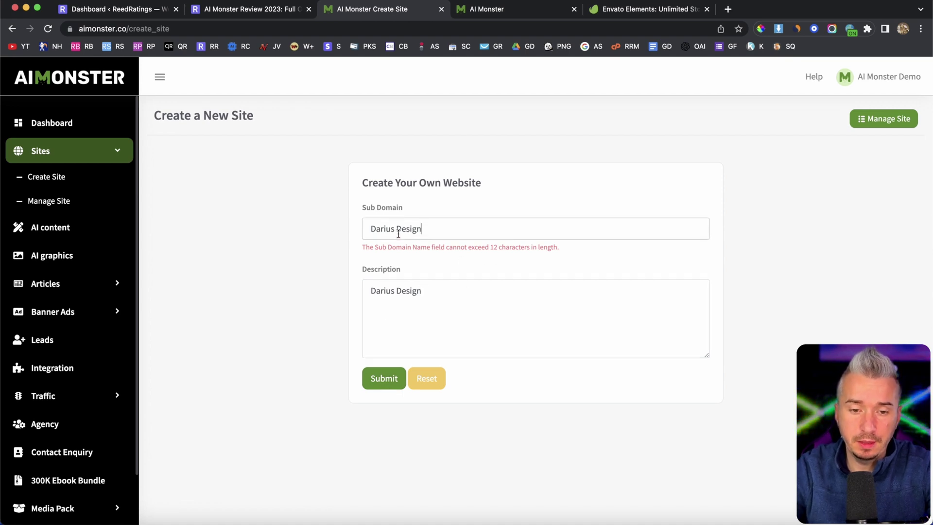
key(BackSpace)
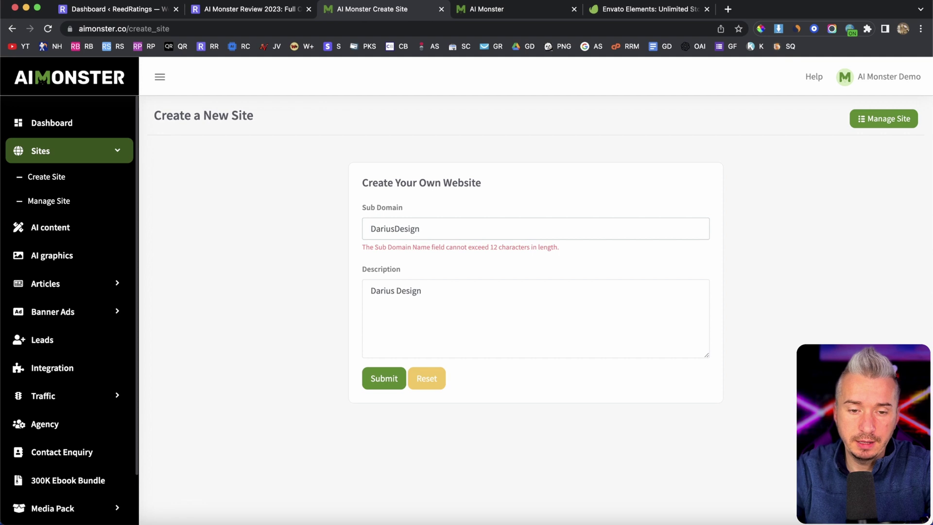
click(382, 379)
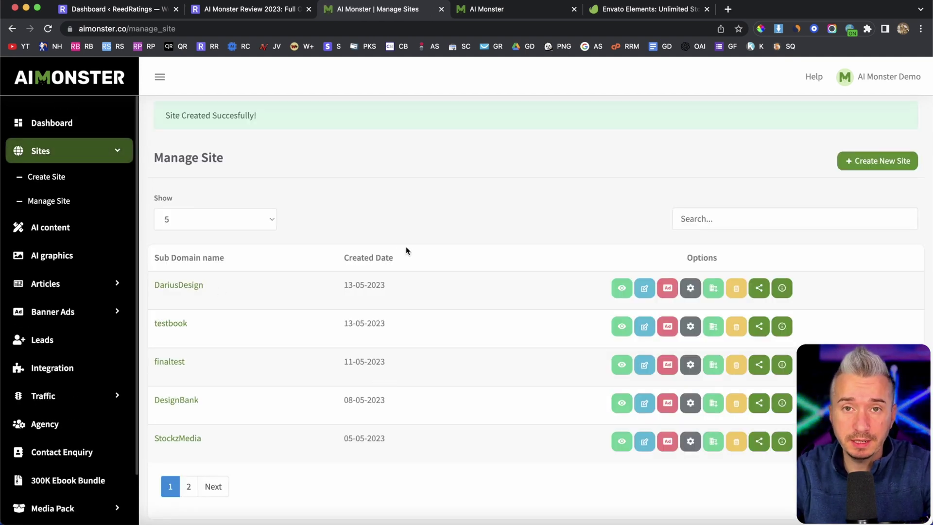
Open the new DariusDesign storefront and scroll through its homepage.
click(180, 286)
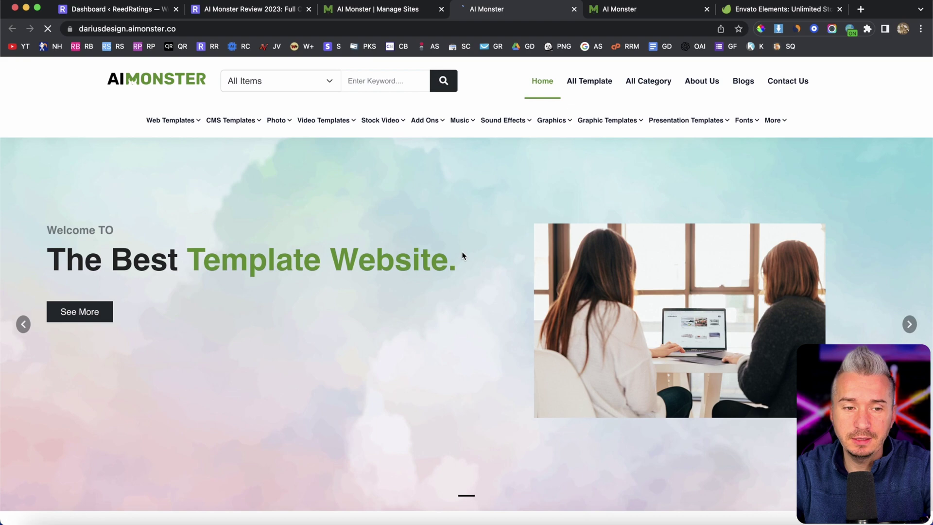
scroll(461, 252, down, 5)
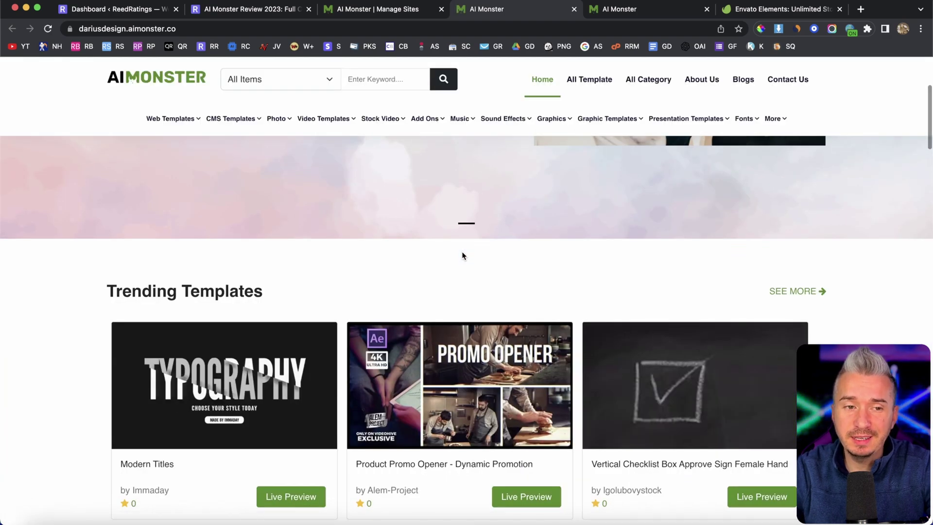
scroll(461, 251, down, 5)
scroll(462, 251, up, 10)
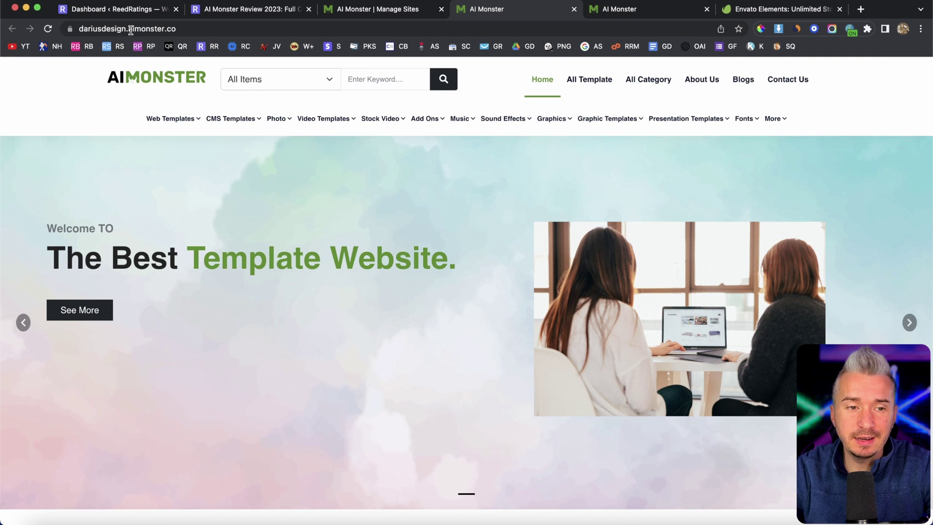
Close the duplicate AI Monster tab and switch to the AI Monster Review article.
click(707, 9)
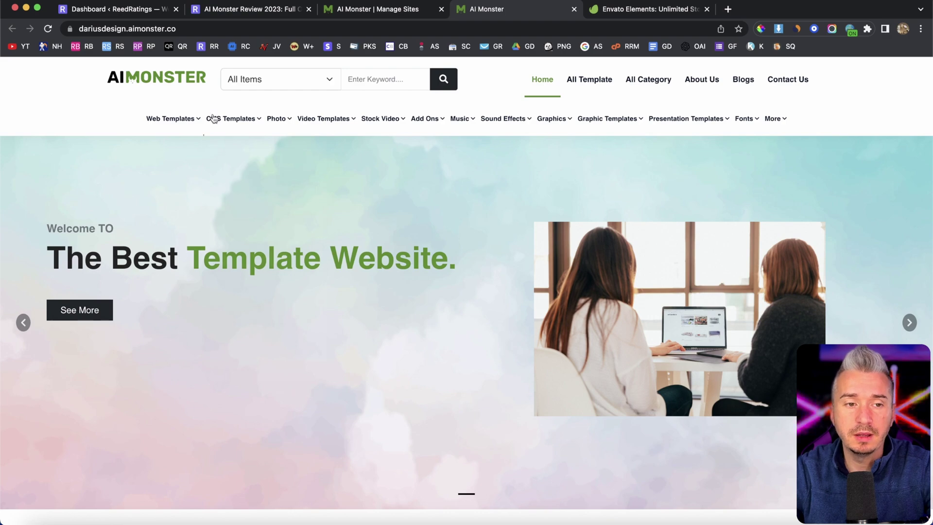
mouse_move(323, 119)
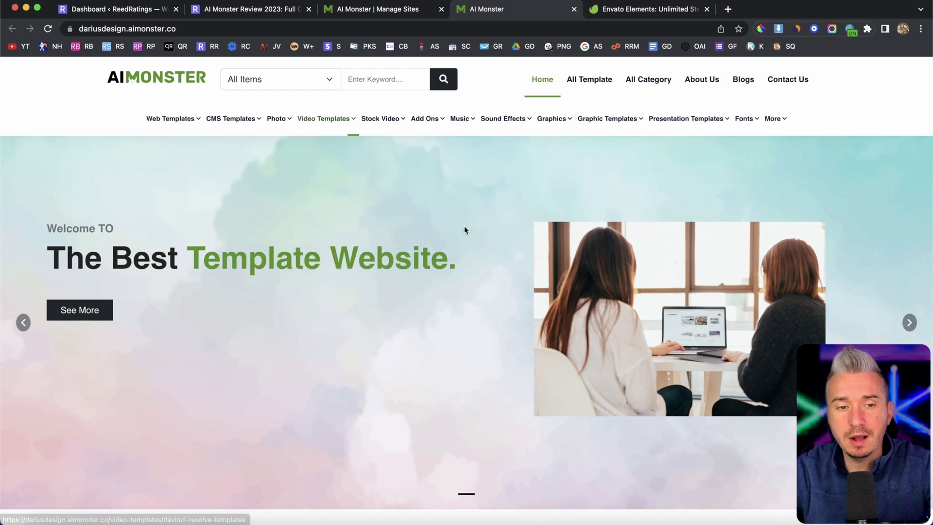
click(257, 19)
Scroll to 'Upsell 1: Unlimited $37' and highlight its price and custom domain line.
scroll(362, 337, down, 20)
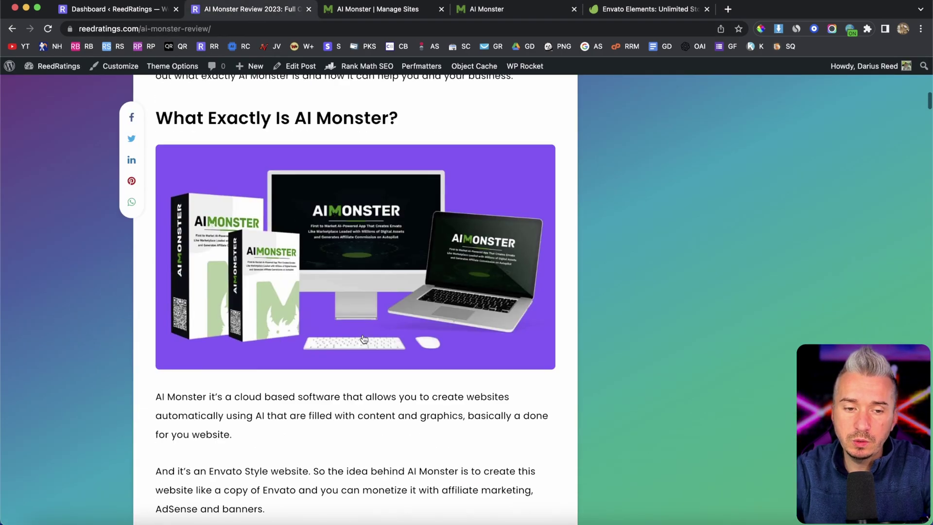
scroll(362, 338, up, 4)
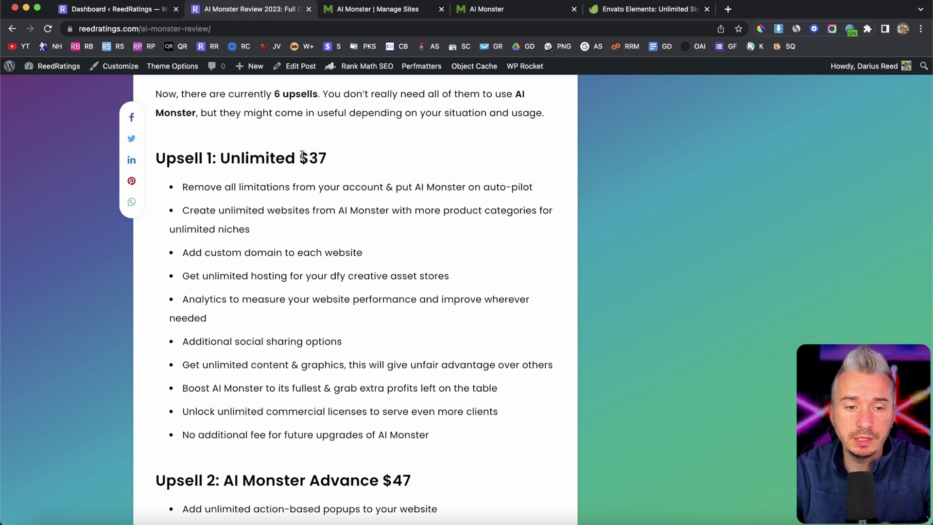
drag(300, 157, 323, 160)
scroll(322, 160, down, 1)
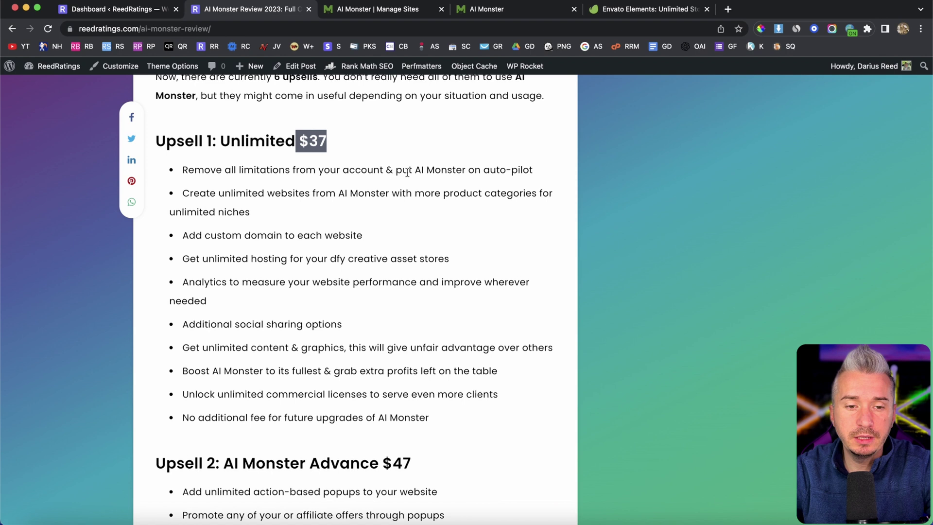
click(275, 280)
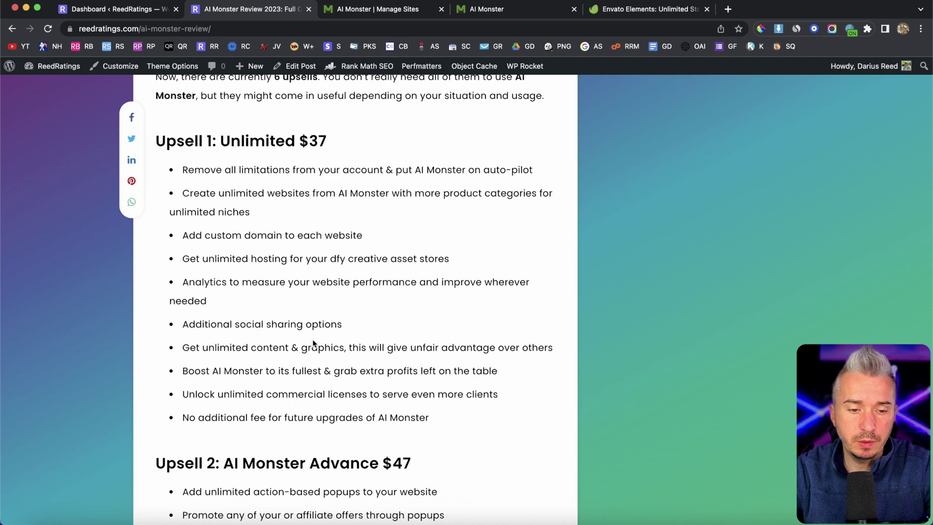
drag(183, 241, 401, 240)
click(401, 241)
scroll(402, 241, up, 3)
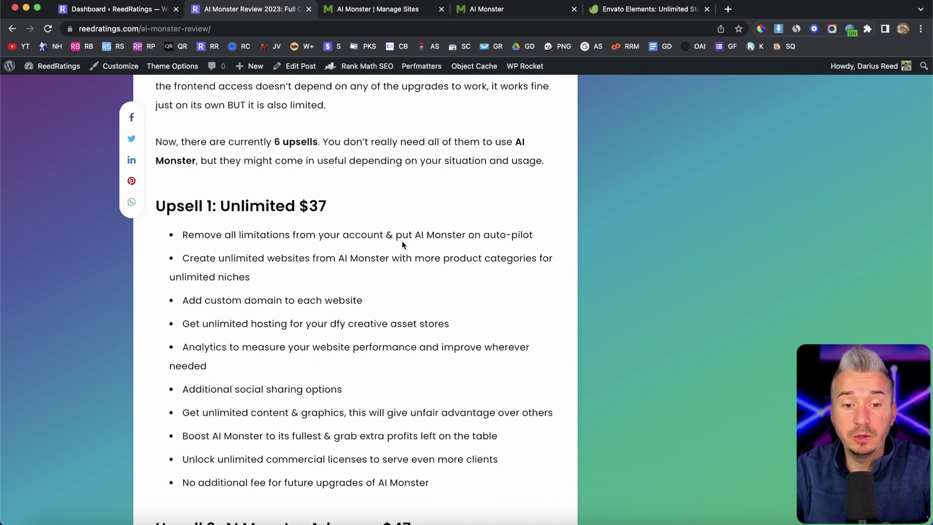
Scroll through the DariusDesign storefront's templates and nav menus, then return to Manage Sites.
click(393, 9)
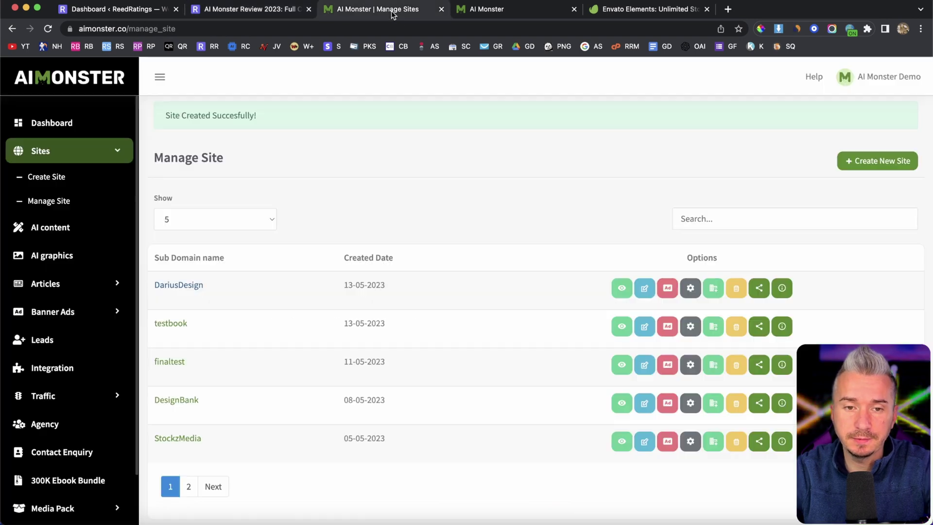
click(488, 10)
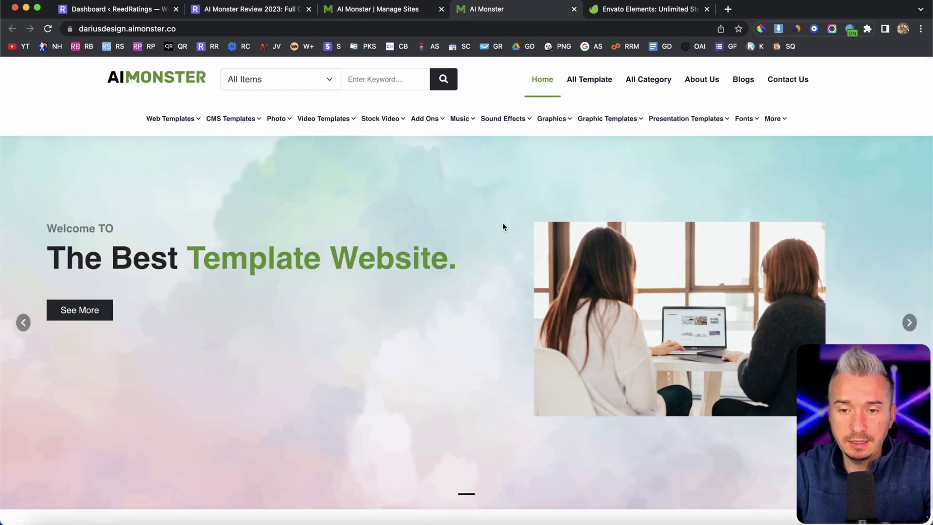
scroll(502, 224, down, 5)
scroll(527, 327, down, 18)
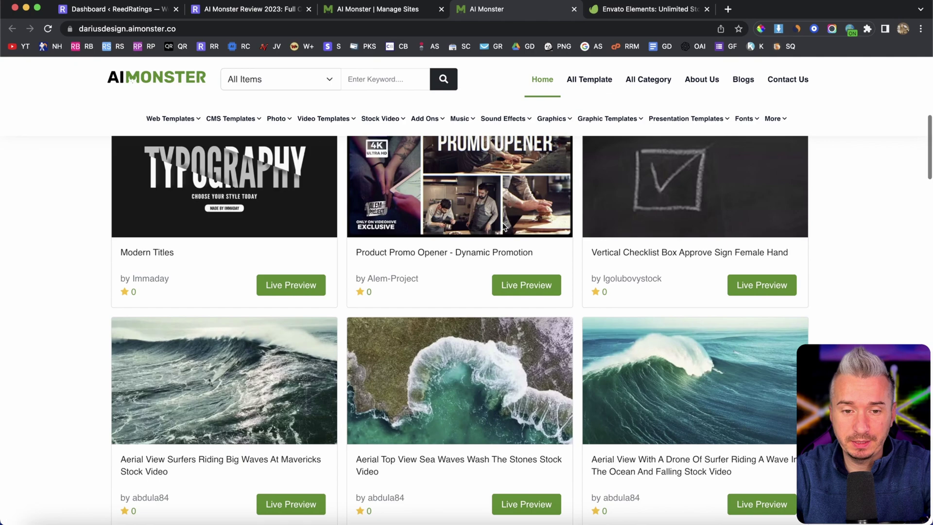
scroll(527, 328, down, 4)
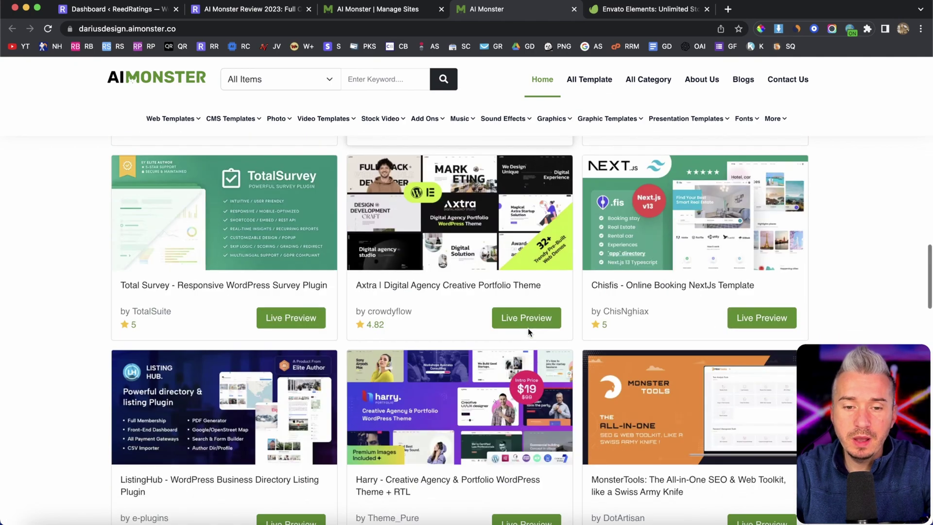
scroll(528, 327, down, 7)
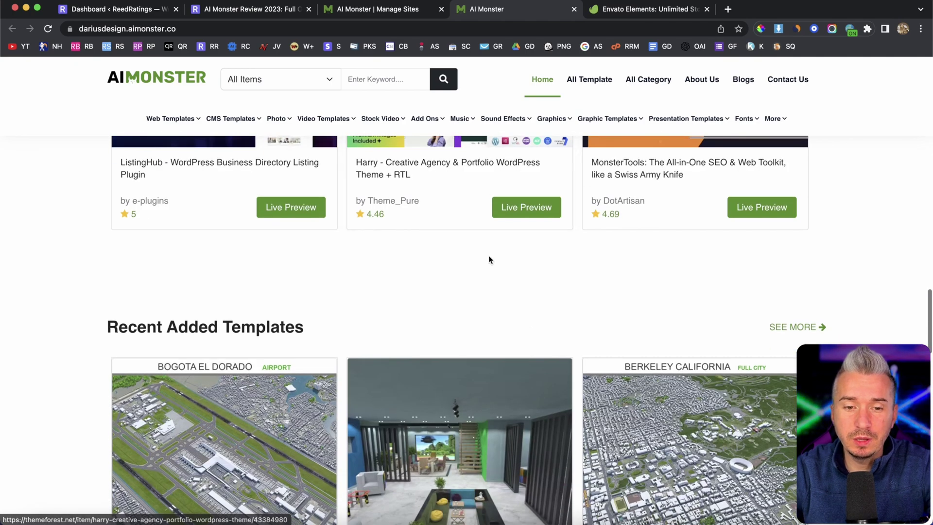
scroll(489, 261, up, 7)
scroll(474, 254, up, 10)
scroll(474, 252, up, 15)
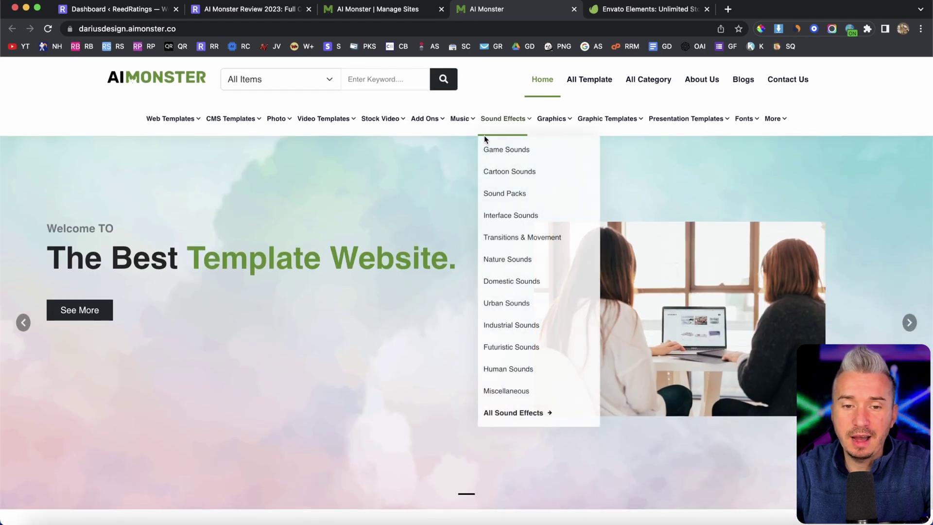
mouse_move(400, 131)
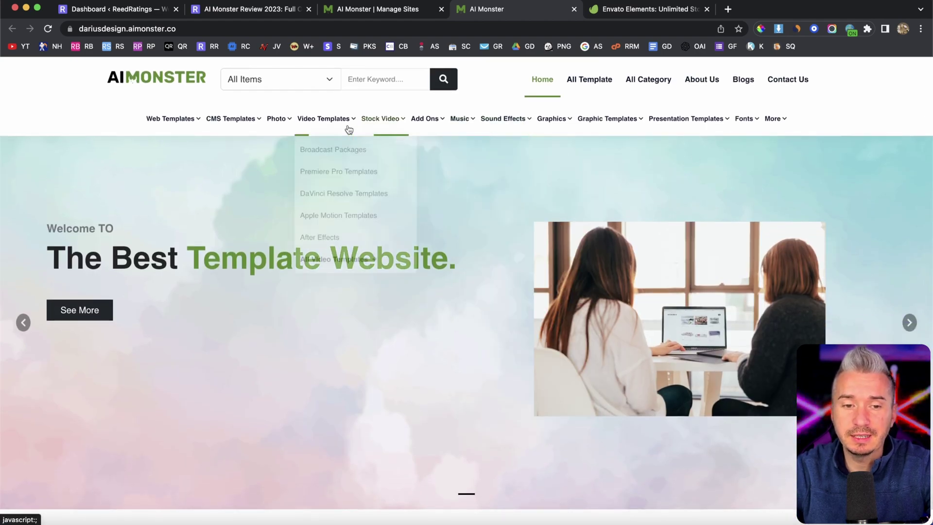
click(384, 9)
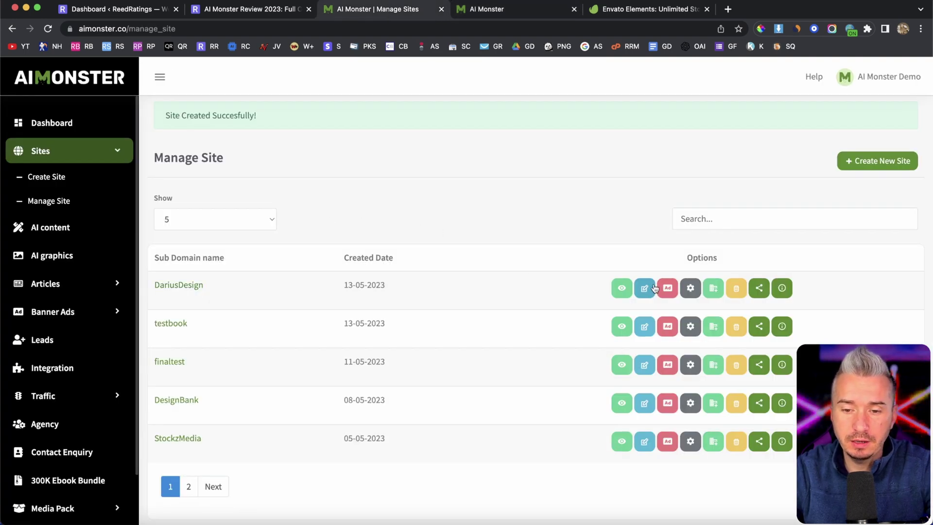
In DariusDesign's settings, enter 'Welcome To Darius Design' as Meta Title and Meta Description.
click(690, 288)
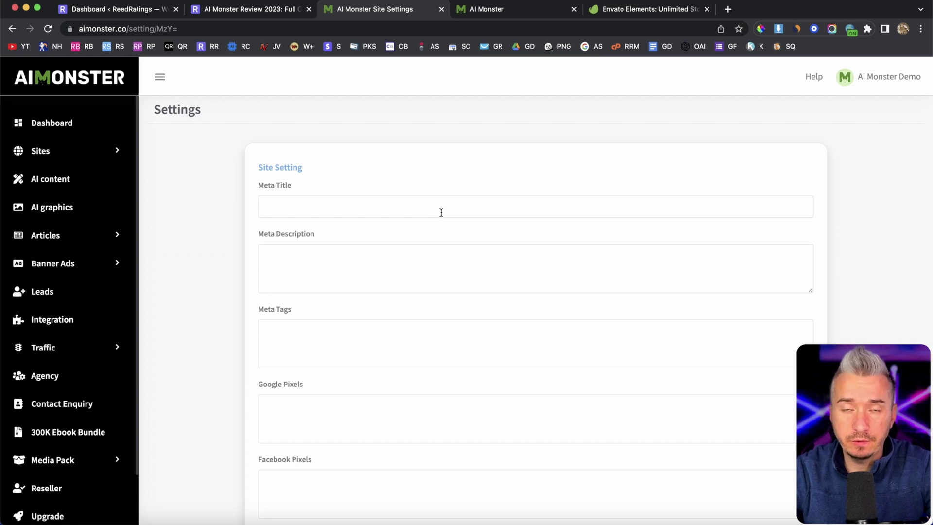
click(302, 209)
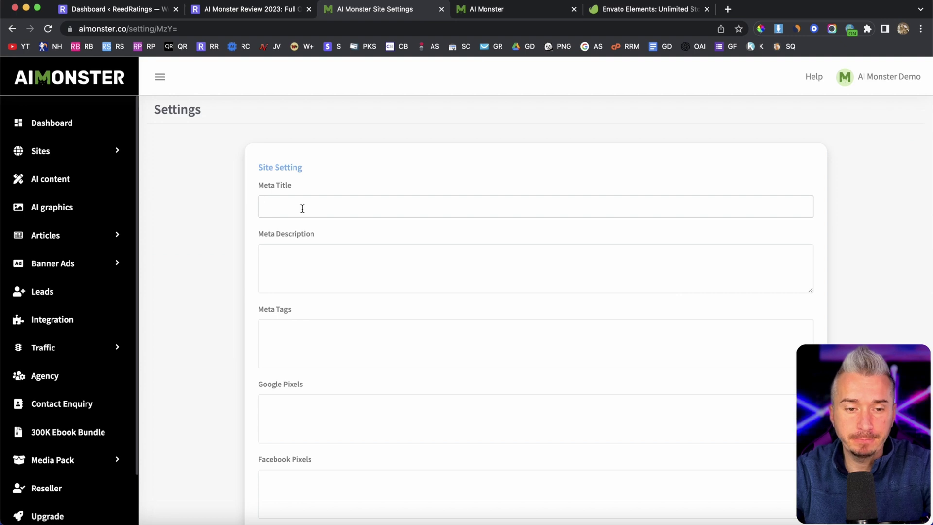
text(Welcome)
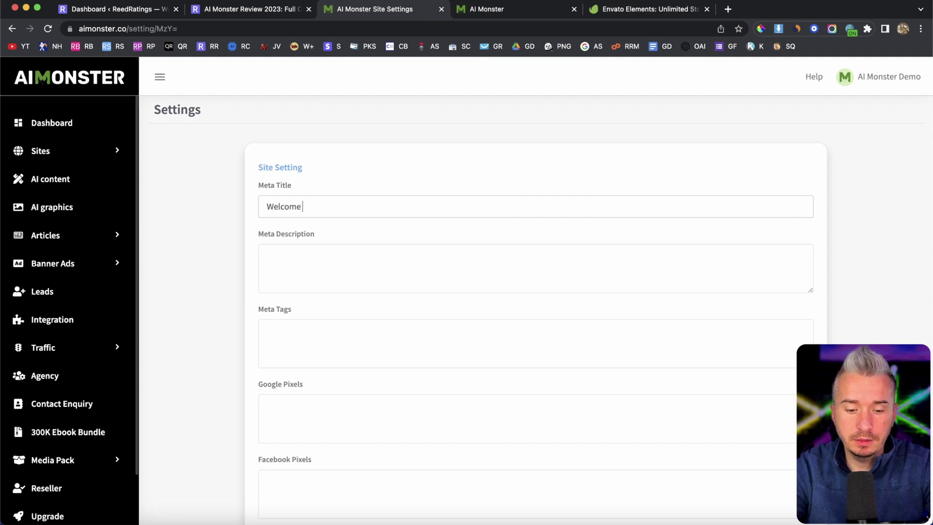
text( To Darius)
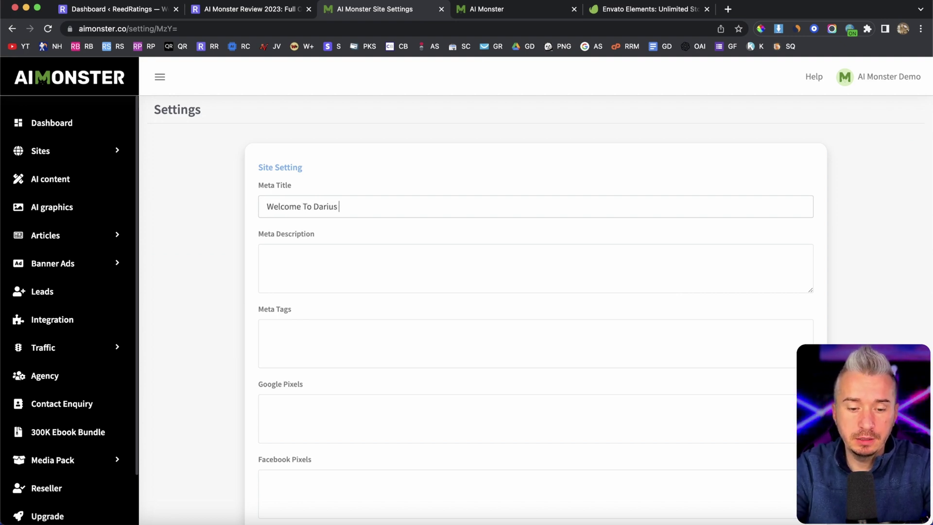
text( Design)
key(super+a)
key(super+c)
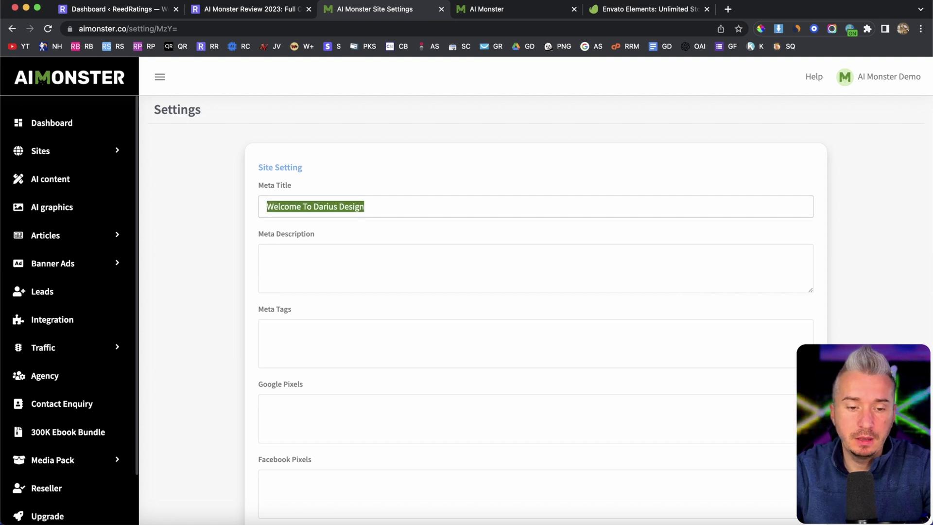
click(307, 267)
key(super+v)
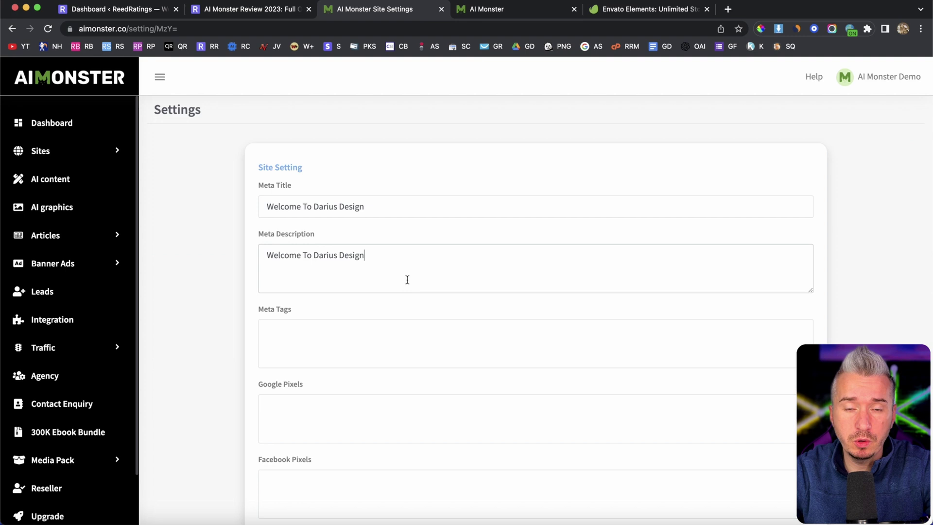
scroll(369, 285, down, 1)
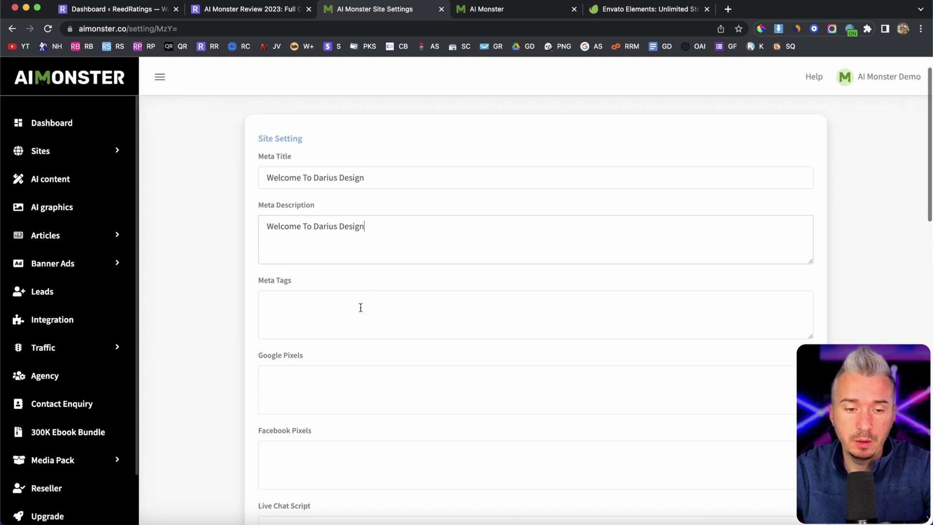
click(335, 314)
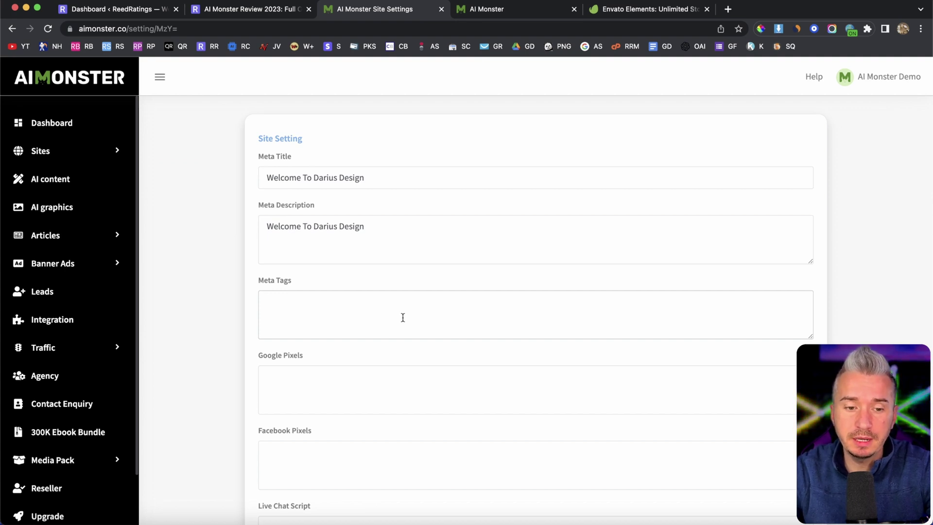
Review the tracking script, social, logo and Affiliate ID fields, leaving them blank, and submit.
scroll(402, 317, down, 3)
scroll(347, 291, down, 3)
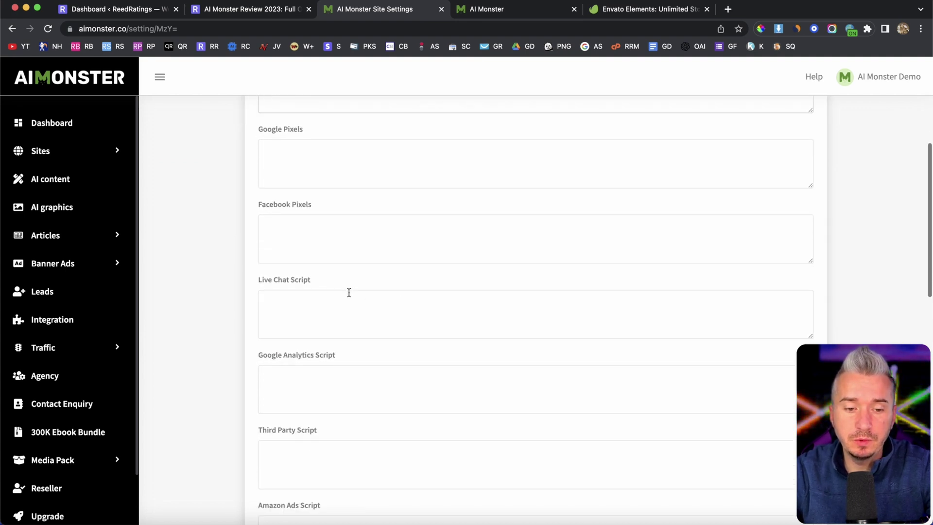
scroll(348, 292, down, 2)
scroll(311, 223, down, 2)
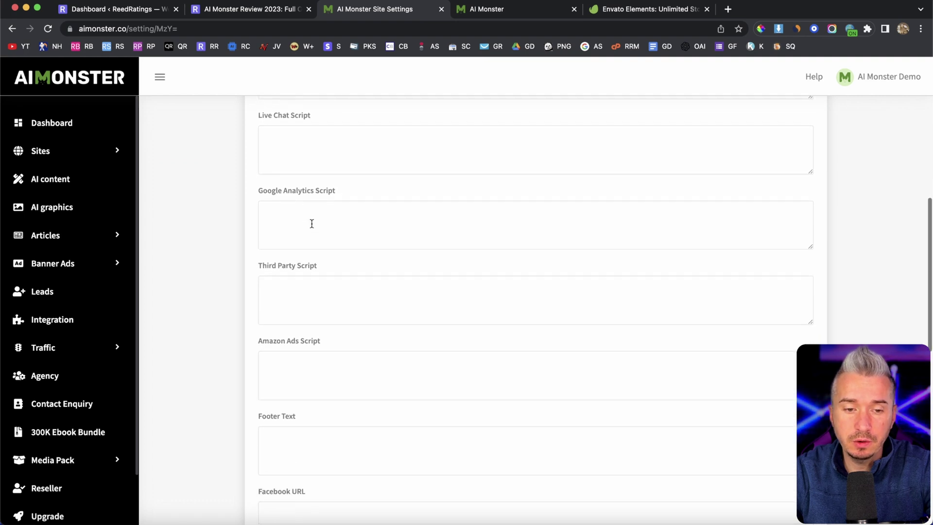
scroll(343, 237, down, 2)
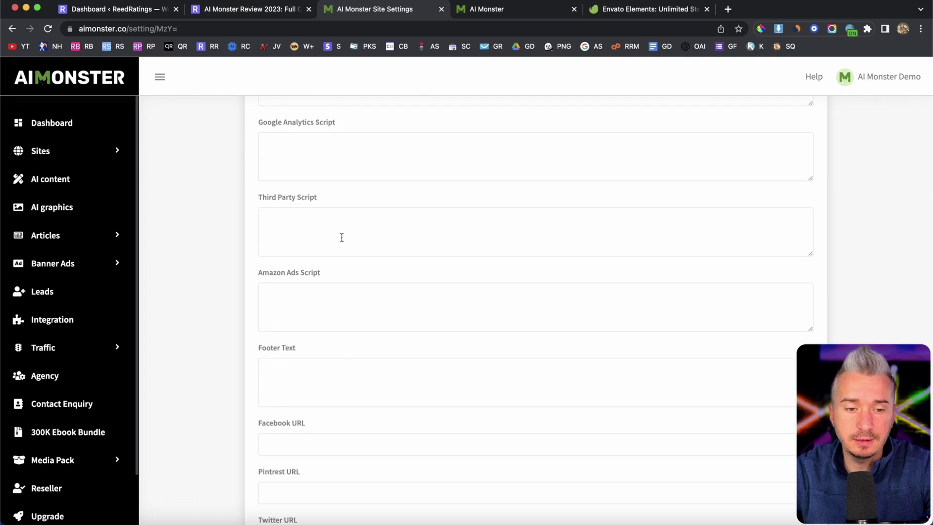
scroll(291, 227, down, 2)
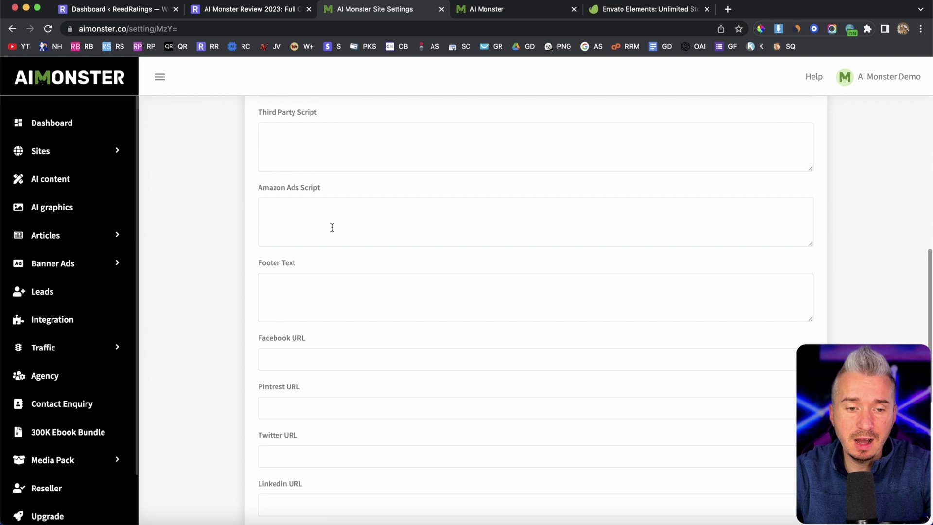
scroll(331, 227, down, 2)
scroll(332, 228, down, 2)
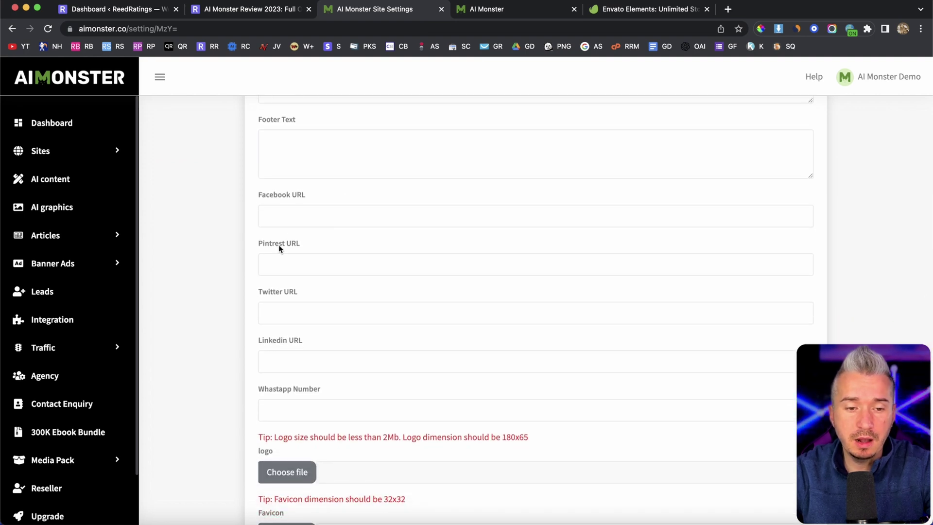
scroll(289, 215, down, 1)
scroll(329, 354, down, 3)
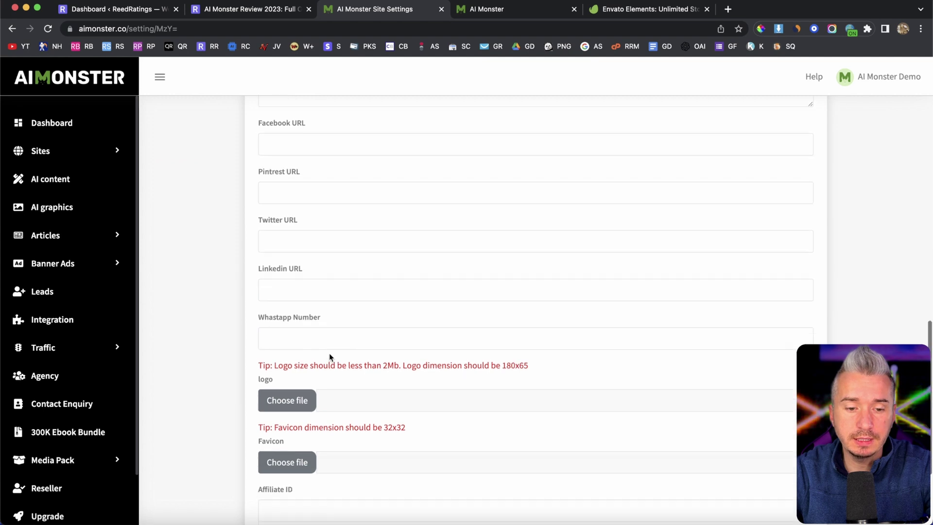
scroll(329, 356, down, 1)
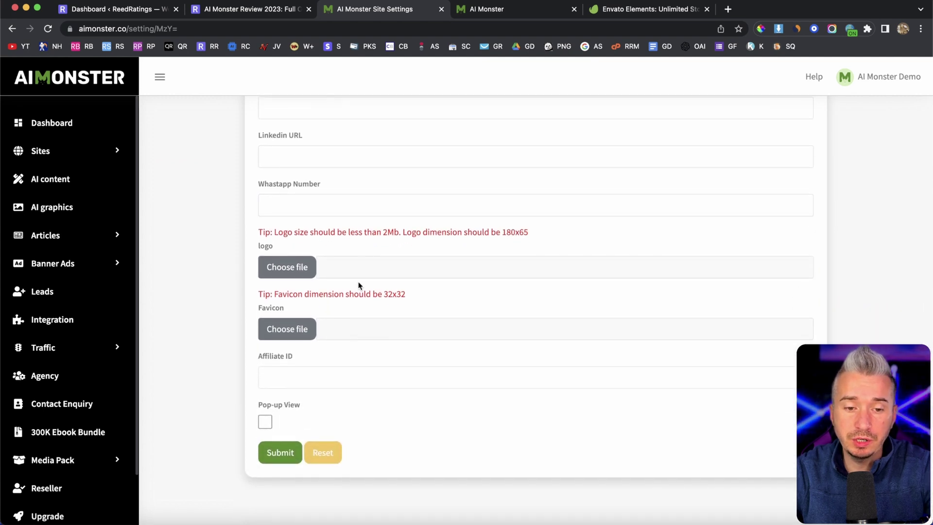
scroll(351, 302, down, 1)
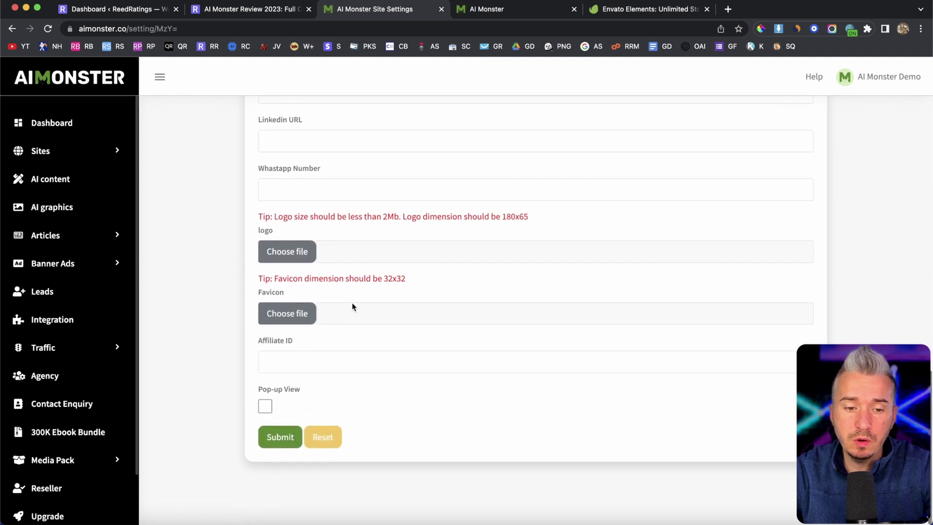
click(276, 363)
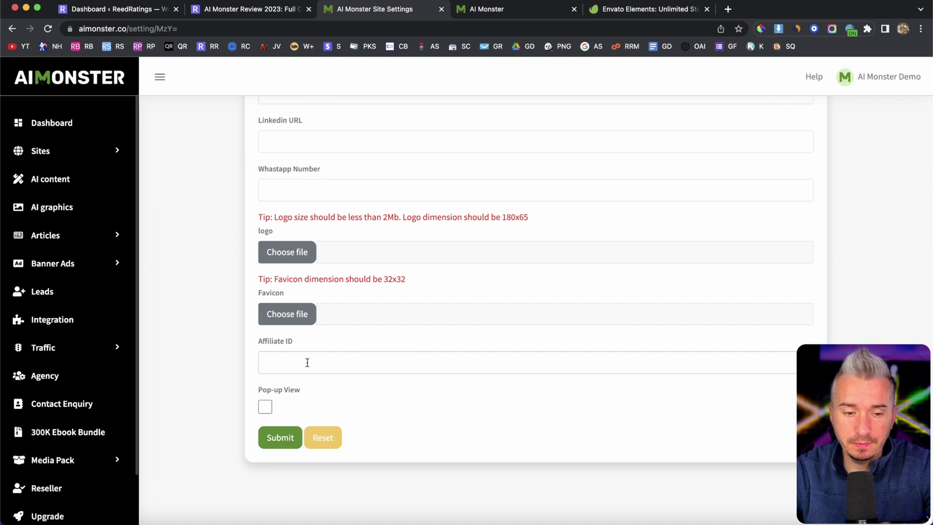
click(278, 440)
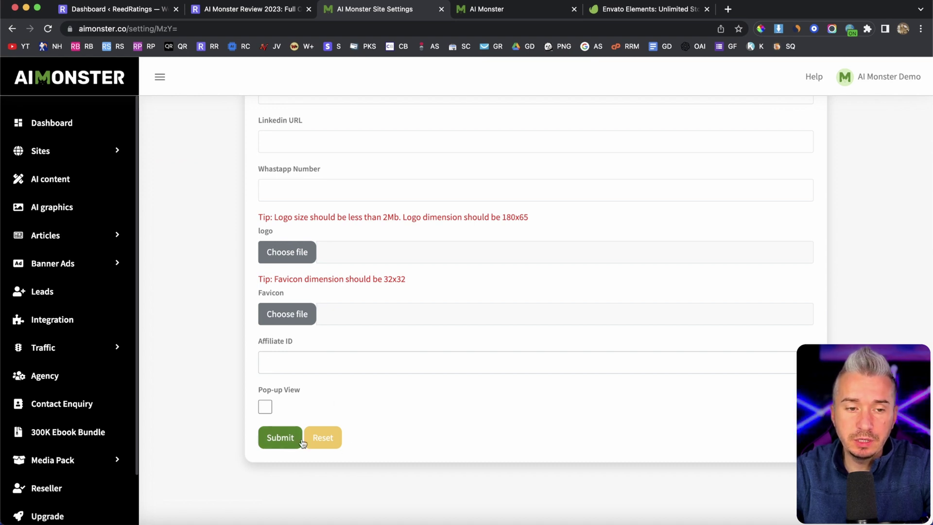
View the $19 Harry - Creative Agency & Portfolio theme page, dismissing the survey popup.
click(485, 9)
scroll(473, 320, down, 6)
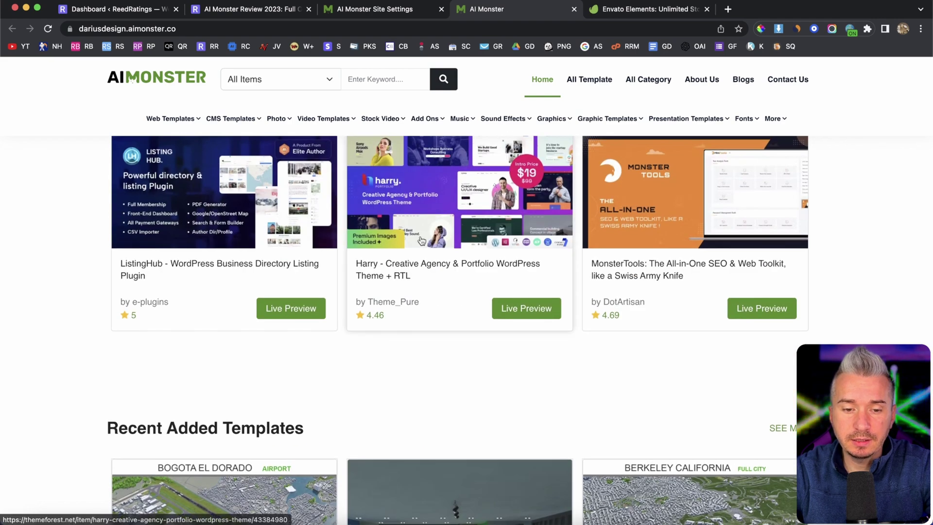
scroll(427, 250, up, 3)
click(445, 328)
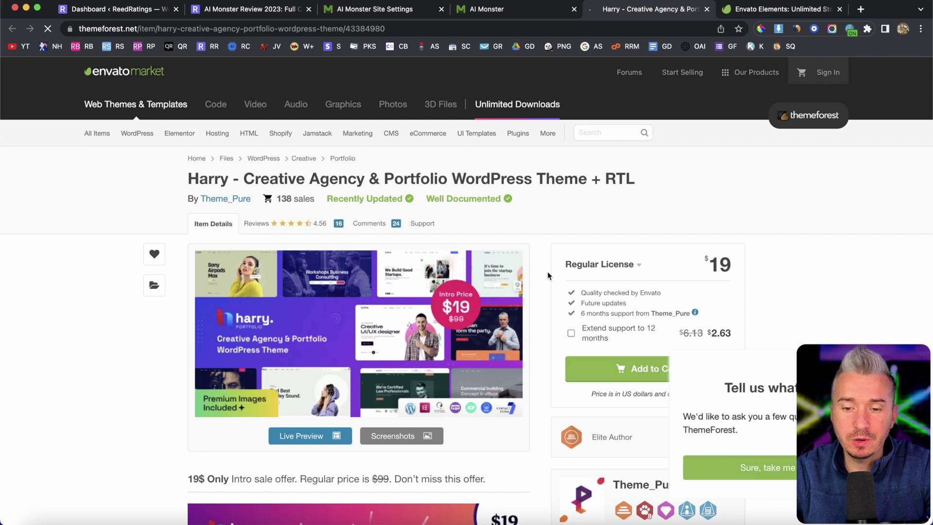
scroll(548, 272, down, 3)
scroll(547, 275, down, 3)
scroll(548, 273, up, 5)
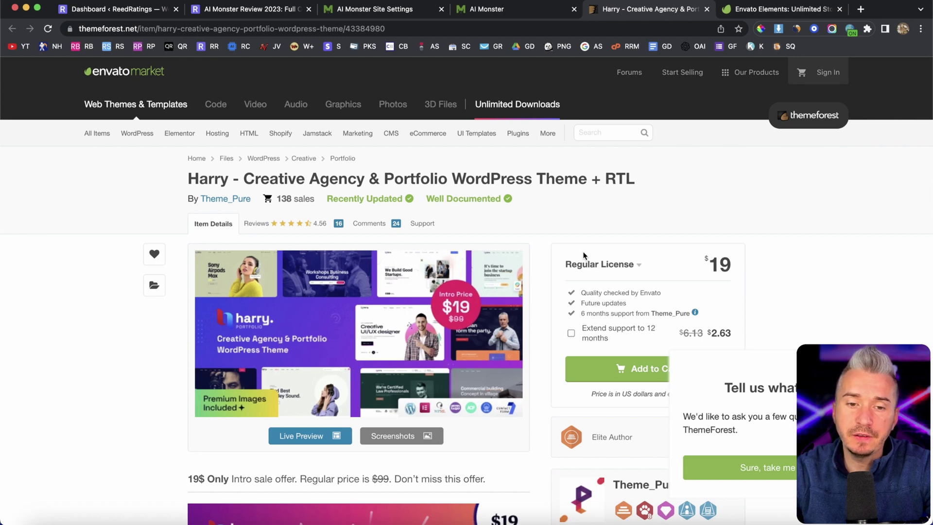
click(908, 362)
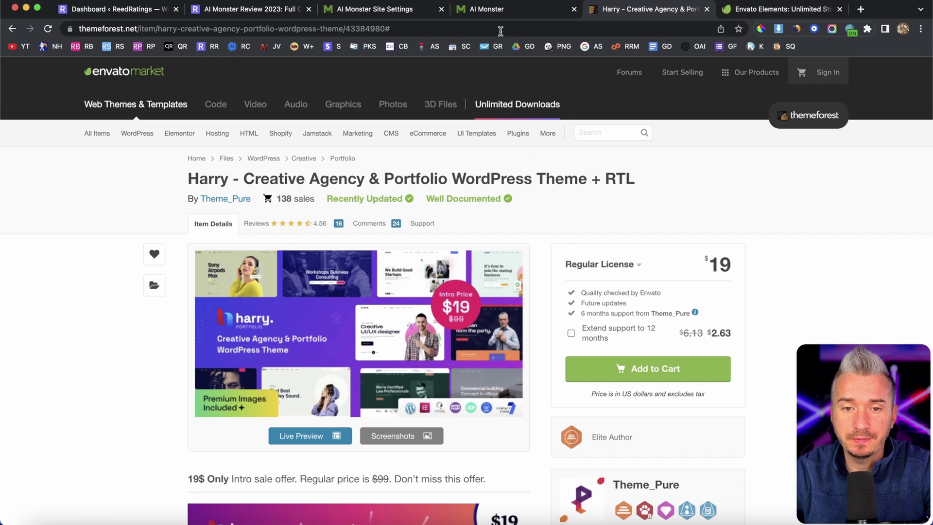
click(490, 11)
Open Sites > Manage Site, briefly preview DariusDesign live, and close the preview.
click(413, 14)
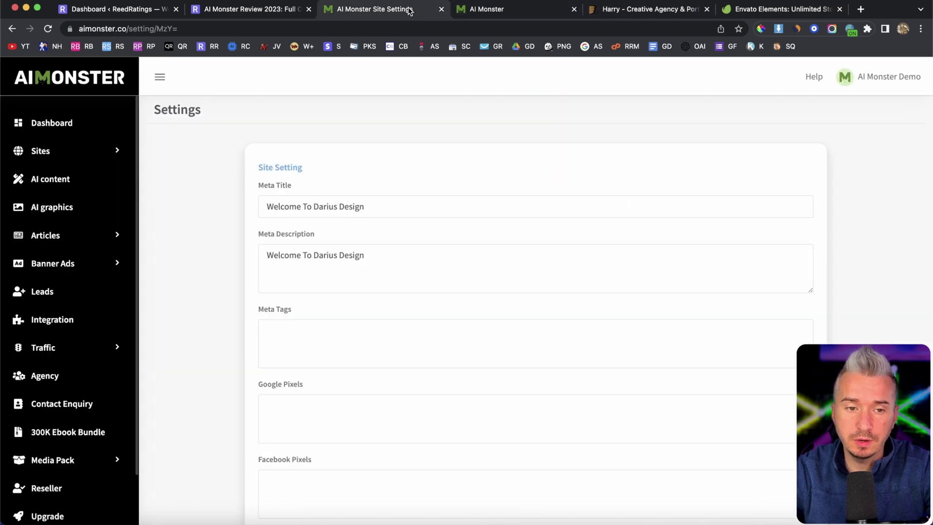
click(40, 150)
click(57, 199)
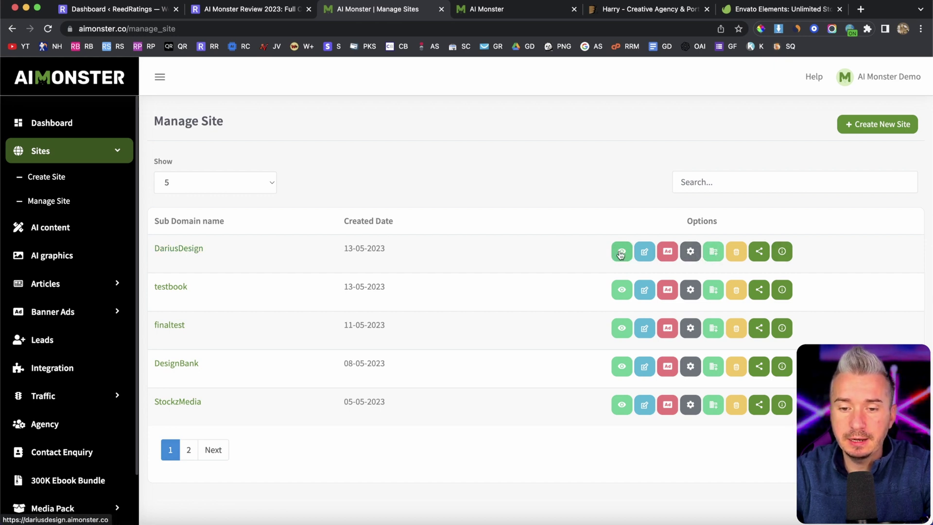
click(621, 251)
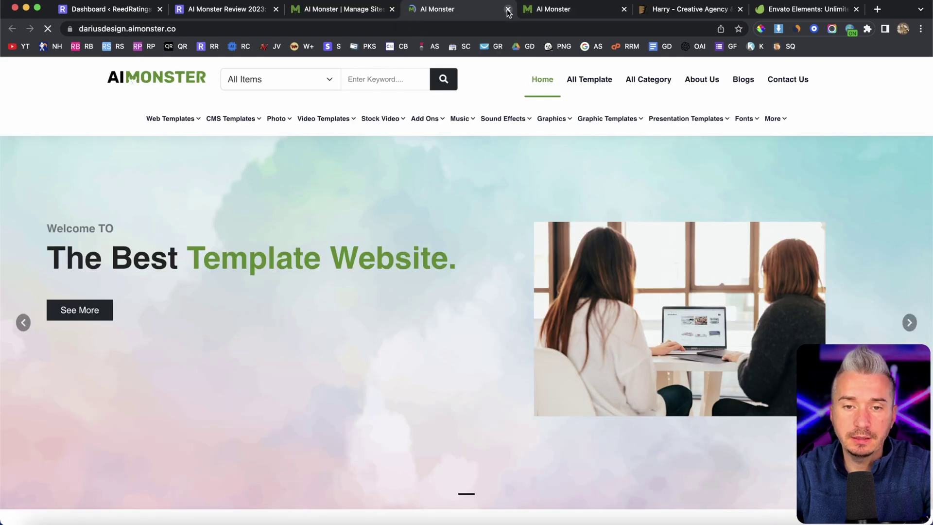
click(508, 10)
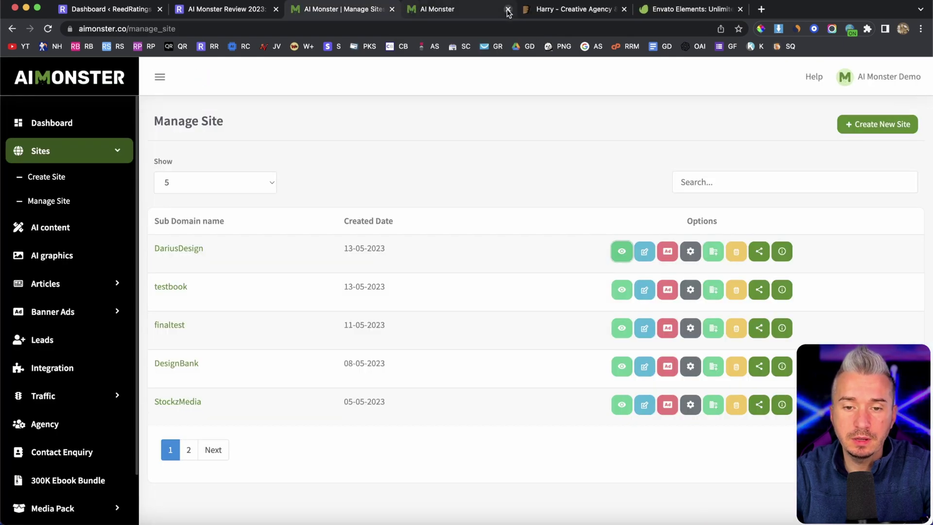
Open DariusDesign's Banner Ads, an empty Manage Sliders Ads list, after checking the store's slider.
click(644, 252)
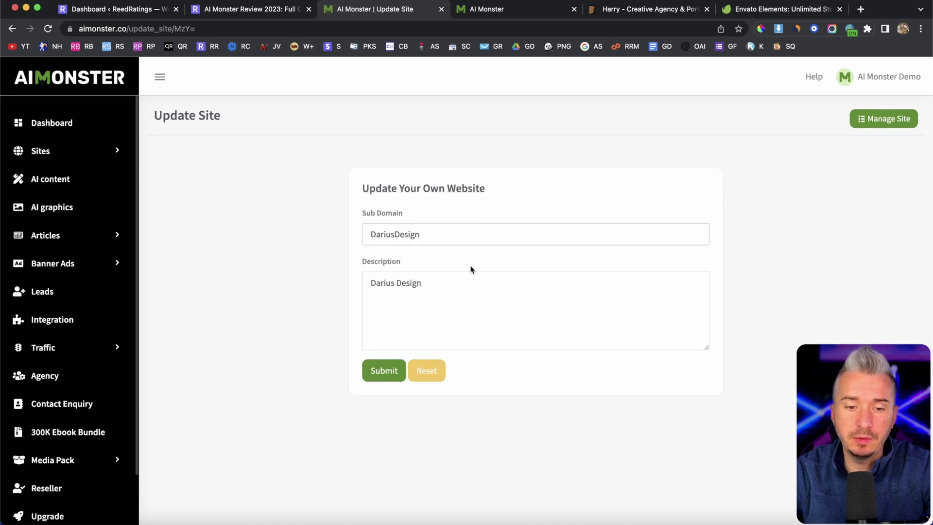
scroll(458, 271, left, 5)
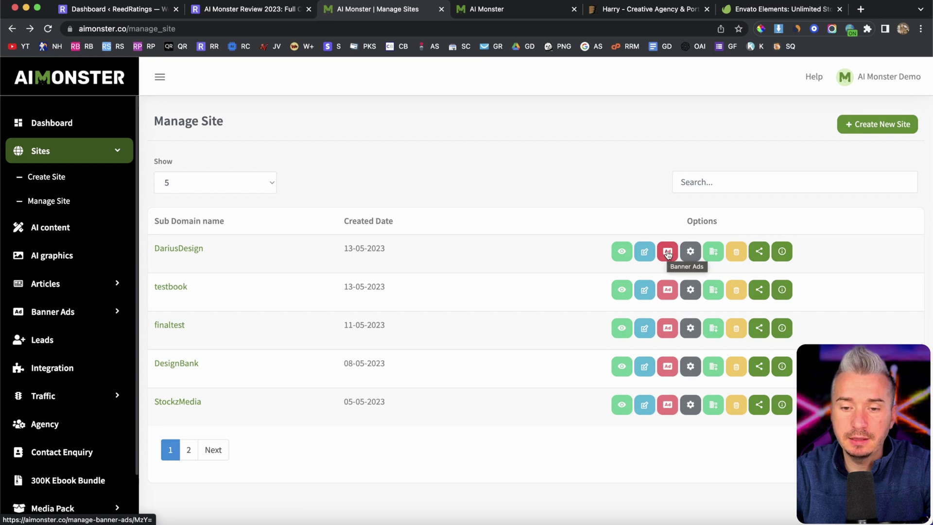
click(668, 252)
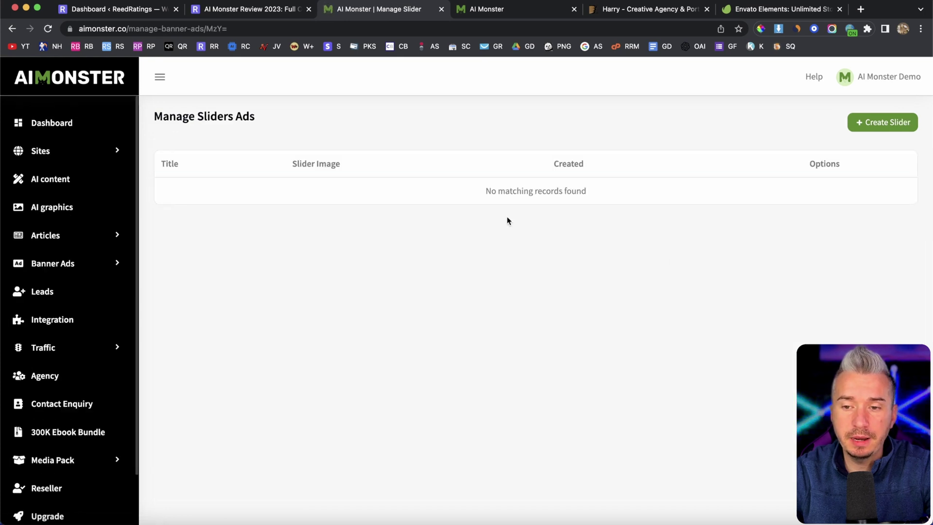
click(527, 14)
scroll(496, 199, up, 10)
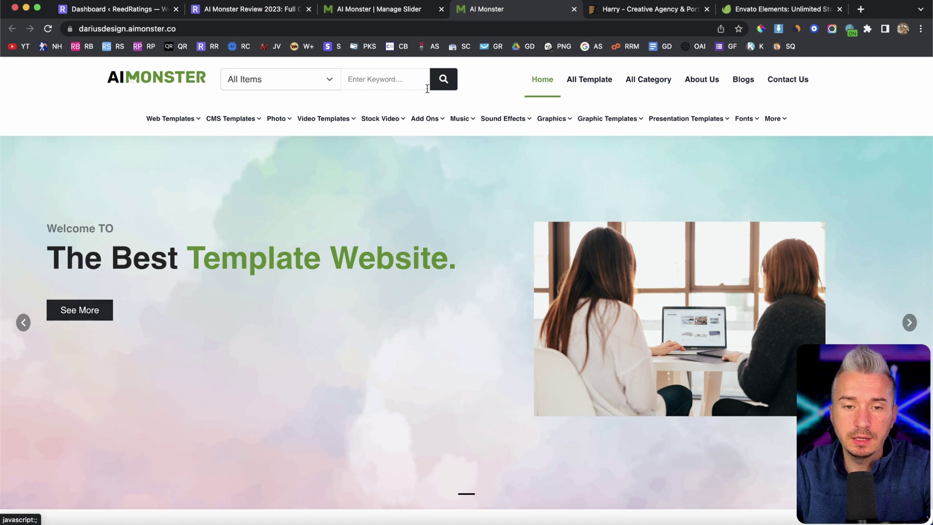
click(343, 14)
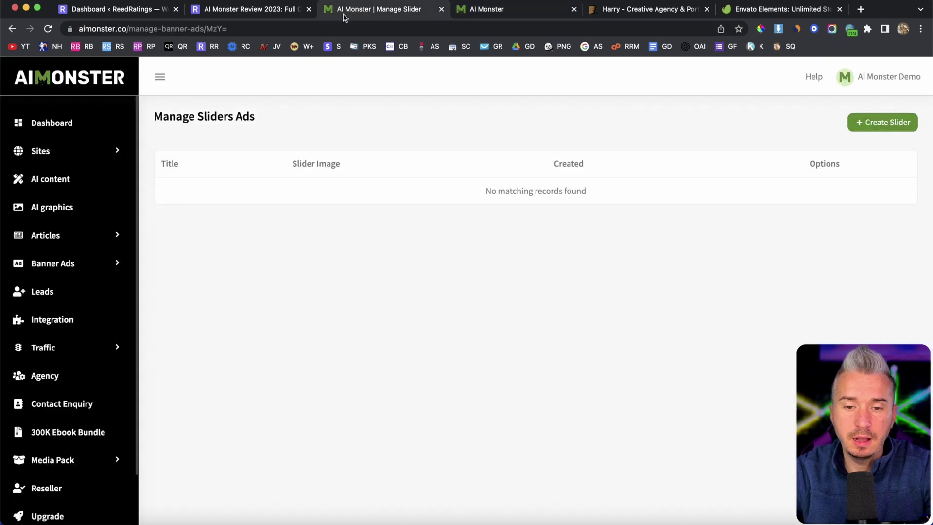
View the empty Create Slider form, then go back twice to the Manage Site list.
click(891, 122)
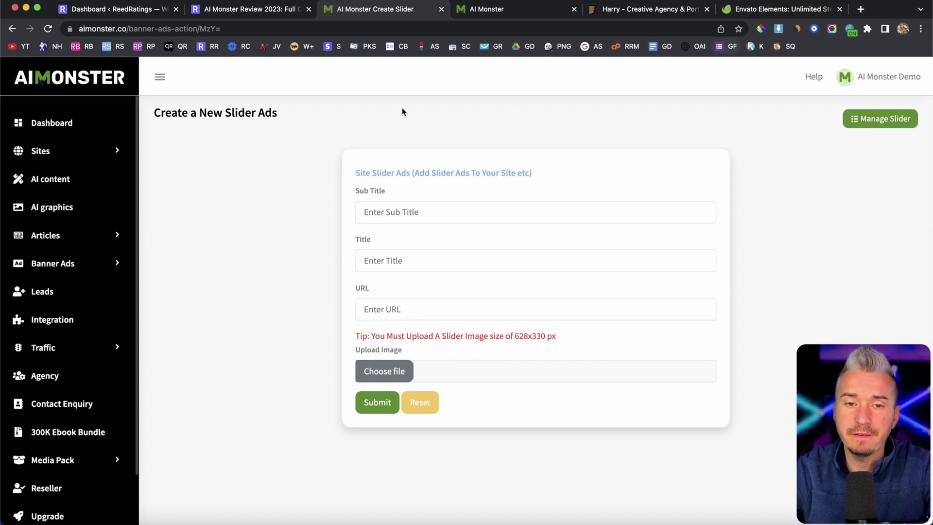
scroll(267, 191, left, 5)
scroll(581, 241, left, 5)
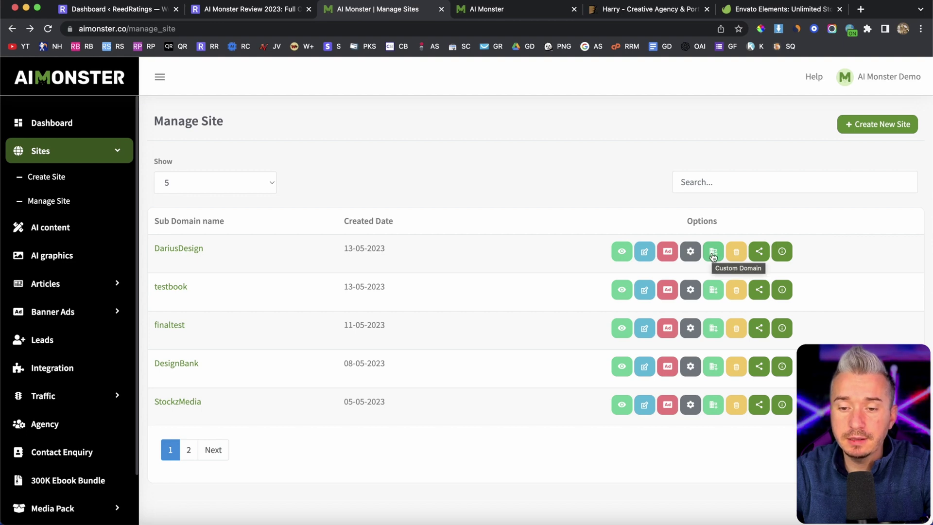
click(712, 252)
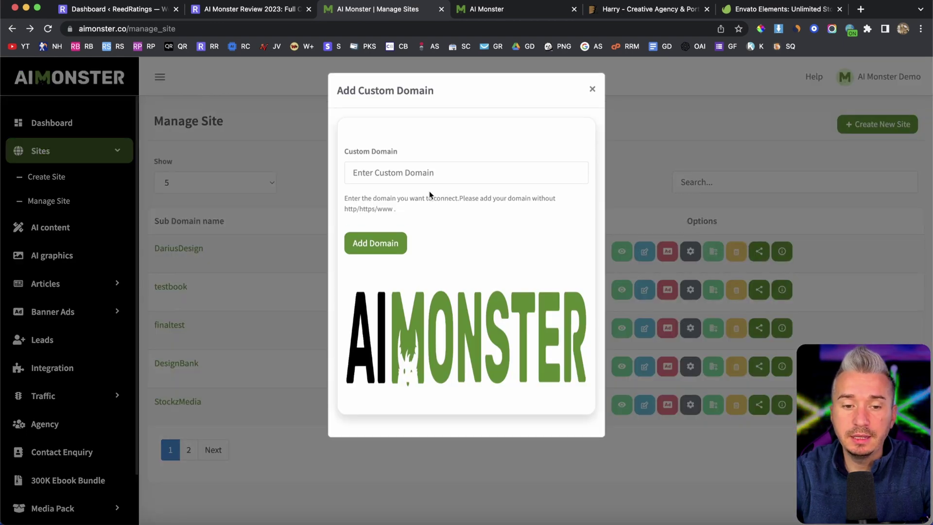
click(592, 89)
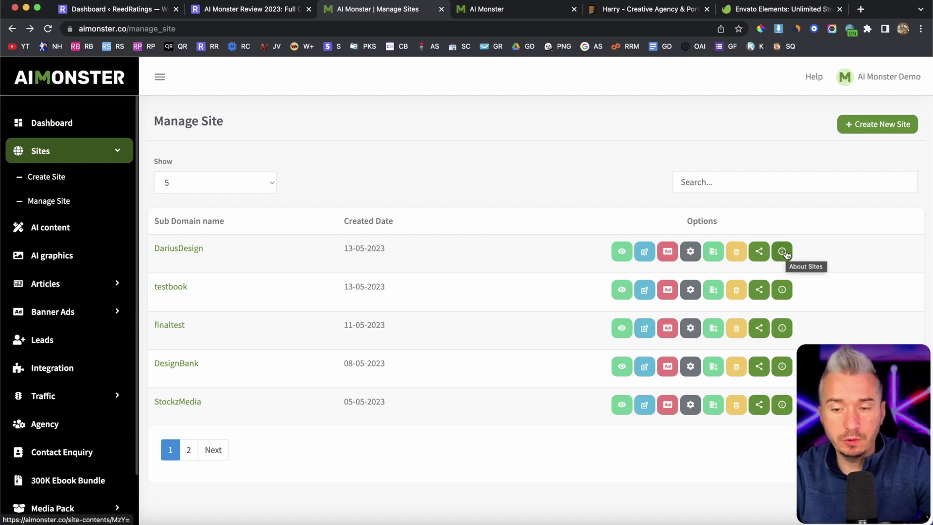
scroll(401, 157, up, 1)
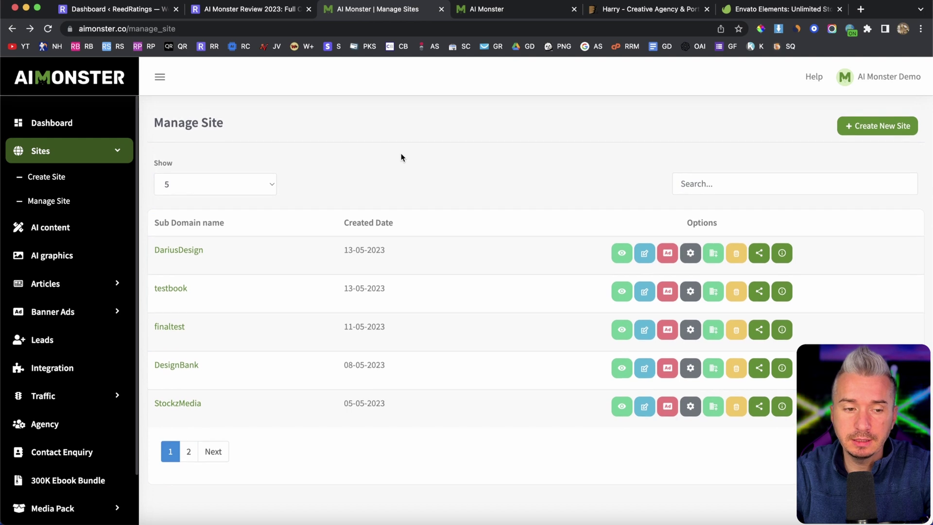
scroll(401, 157, down, 1)
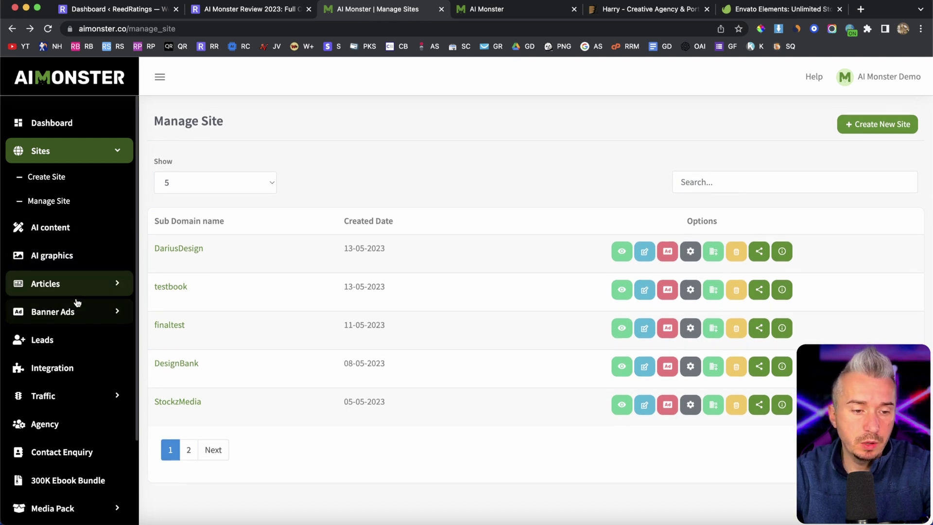
Open Create Article under Articles and select DariusDesign as the article's site.
scroll(76, 300, down, 3)
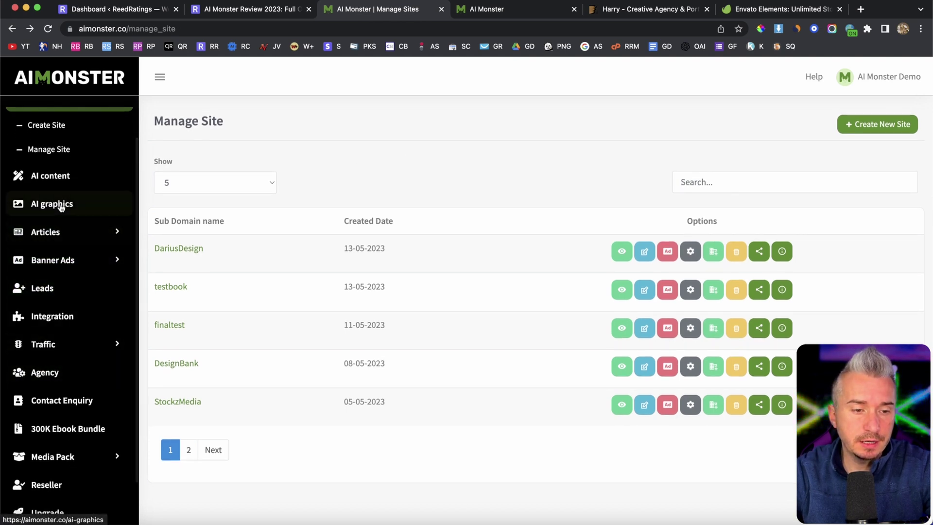
click(58, 232)
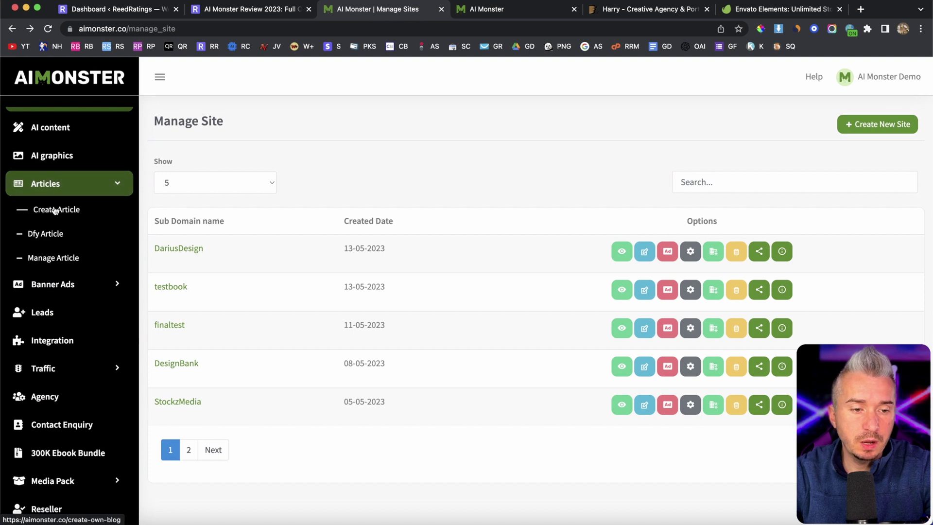
click(55, 209)
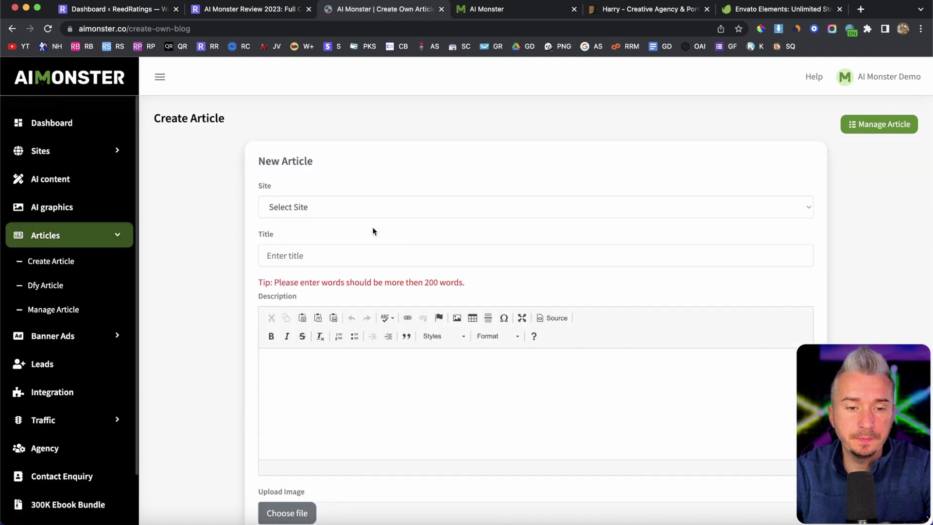
click(305, 208)
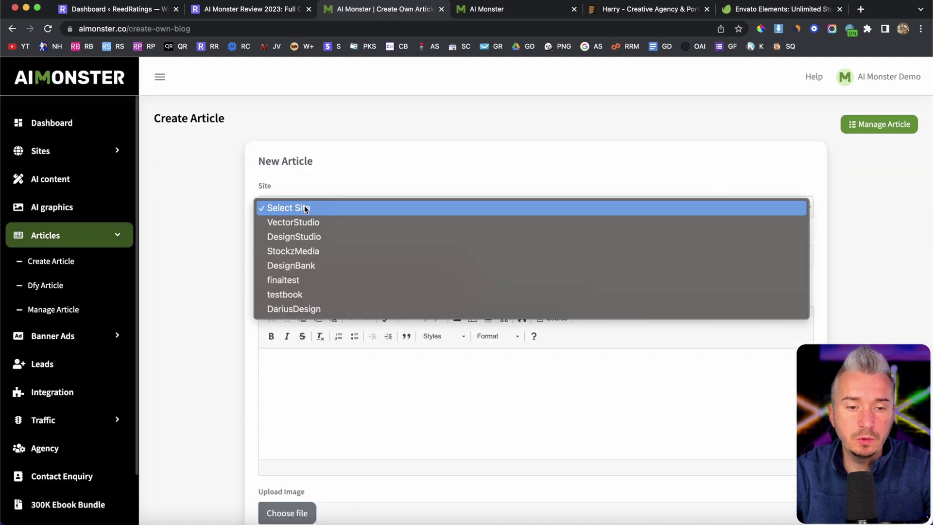
click(308, 307)
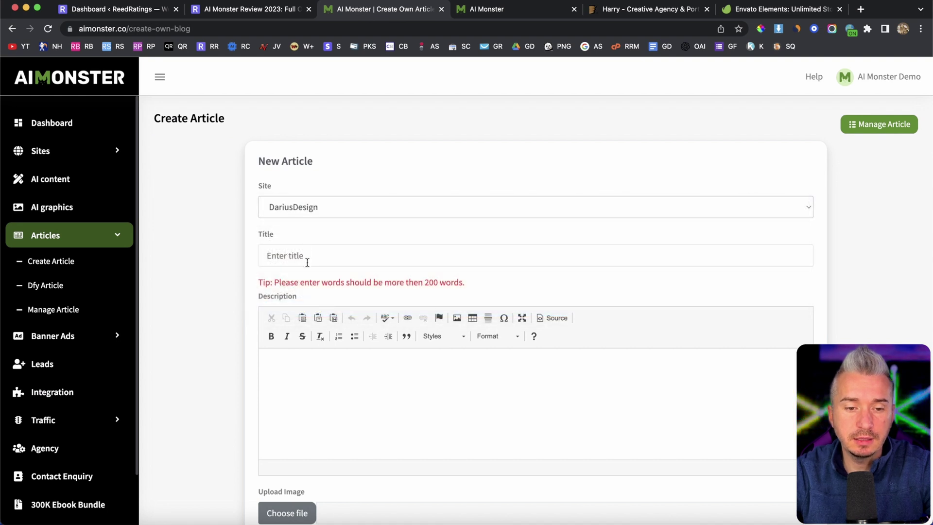
scroll(307, 262, down, 3)
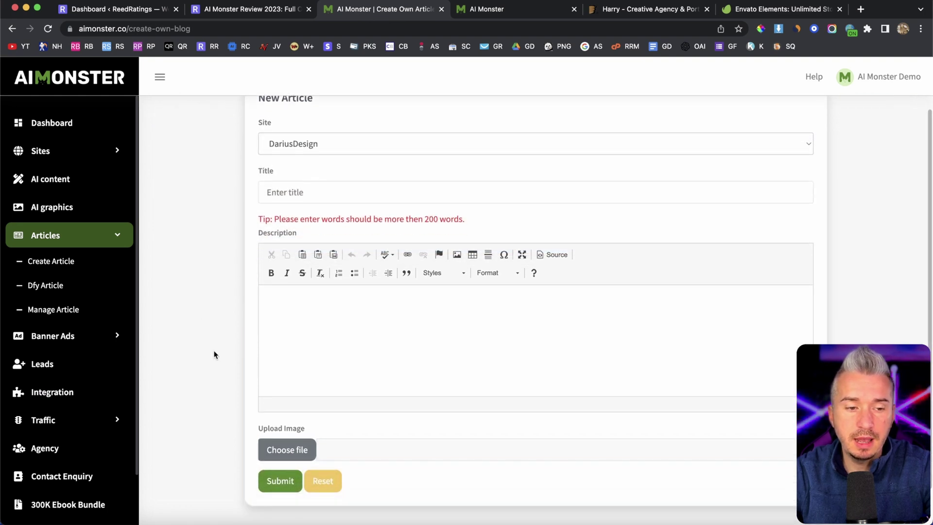
scroll(68, 287, down, 3)
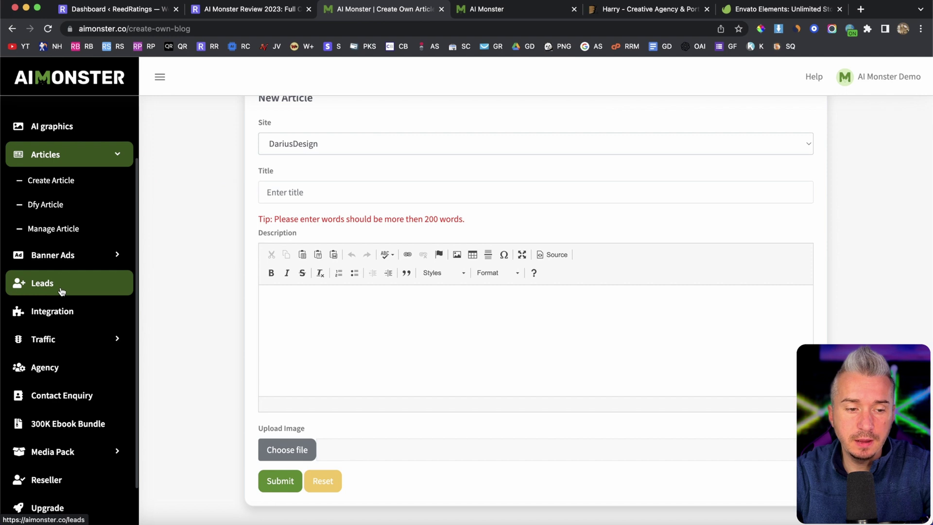
scroll(196, 336, up, 5)
scroll(205, 331, down, 1)
Browse the Manage Article list and open the first copywriting article's editor.
click(48, 311)
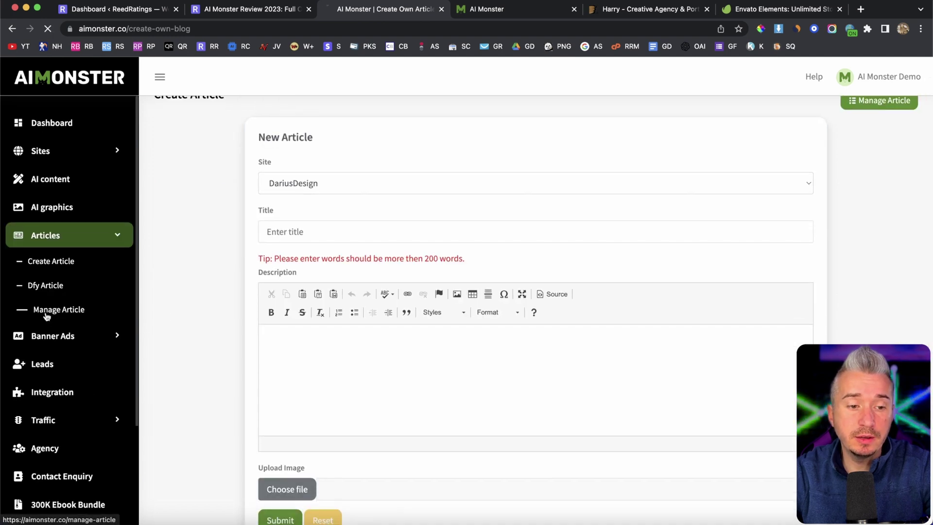
scroll(475, 258, down, 3)
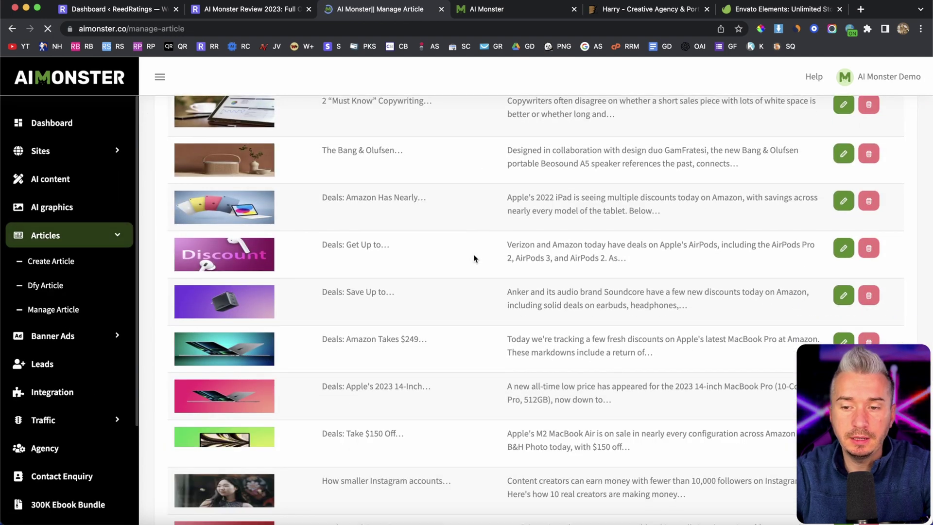
scroll(503, 335, down, 4)
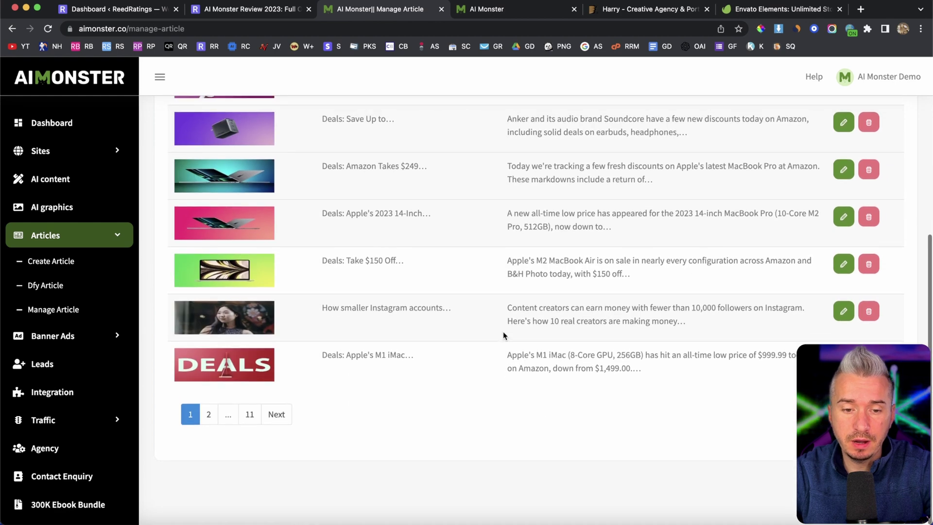
scroll(503, 335, up, 2)
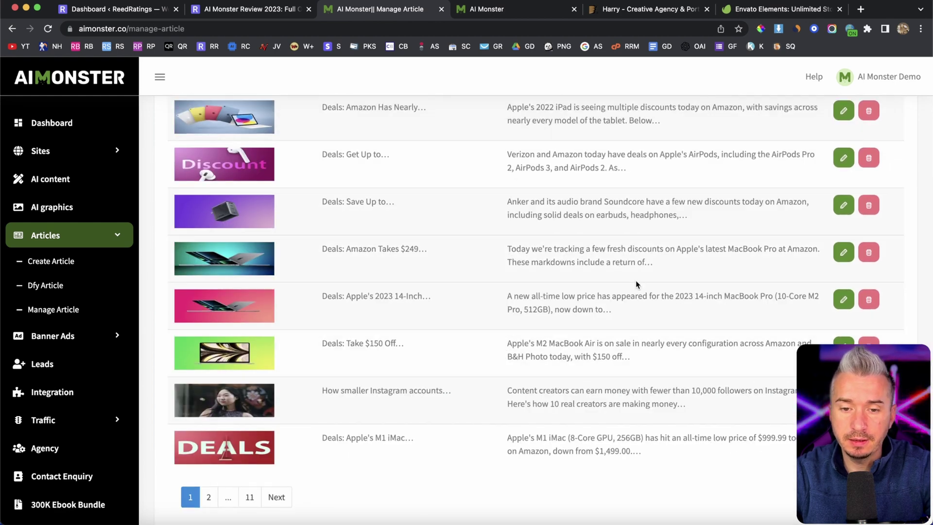
scroll(635, 281, up, 5)
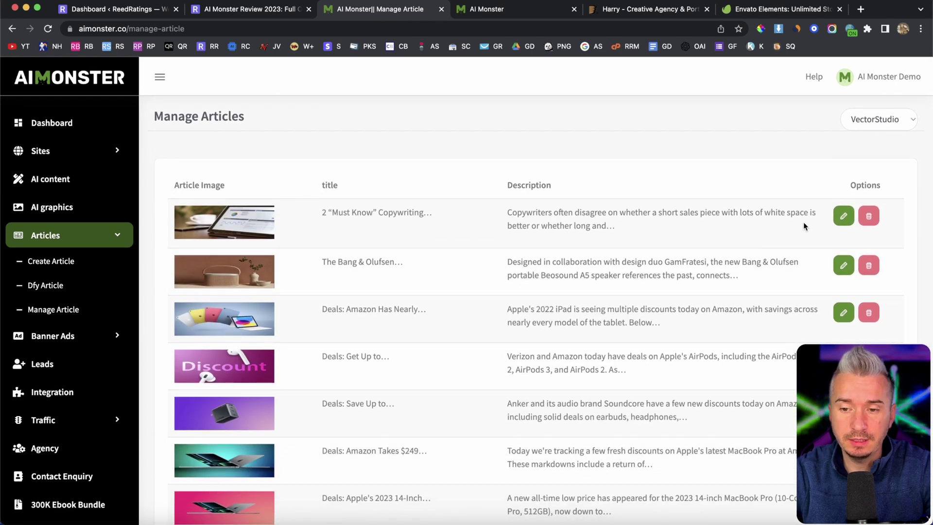
click(843, 215)
scroll(442, 225, down, 2)
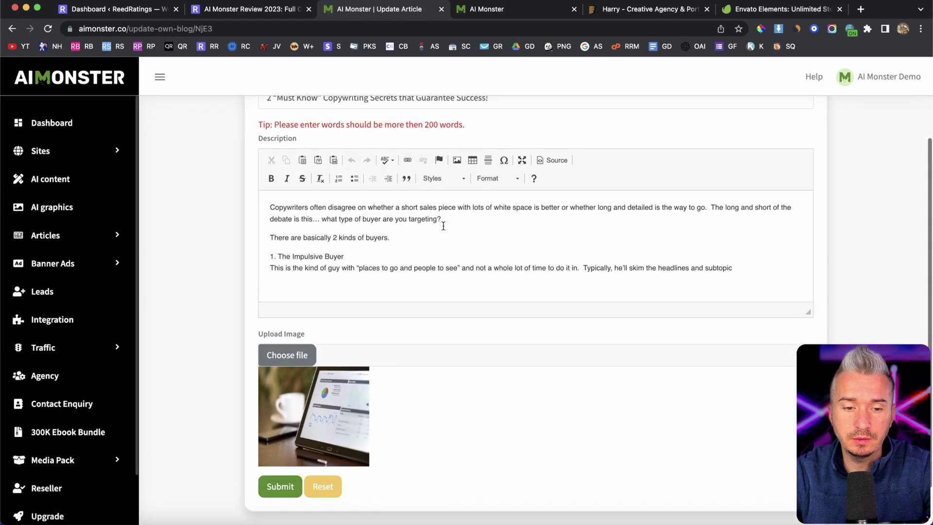
scroll(443, 226, down, 2)
scroll(427, 244, up, 4)
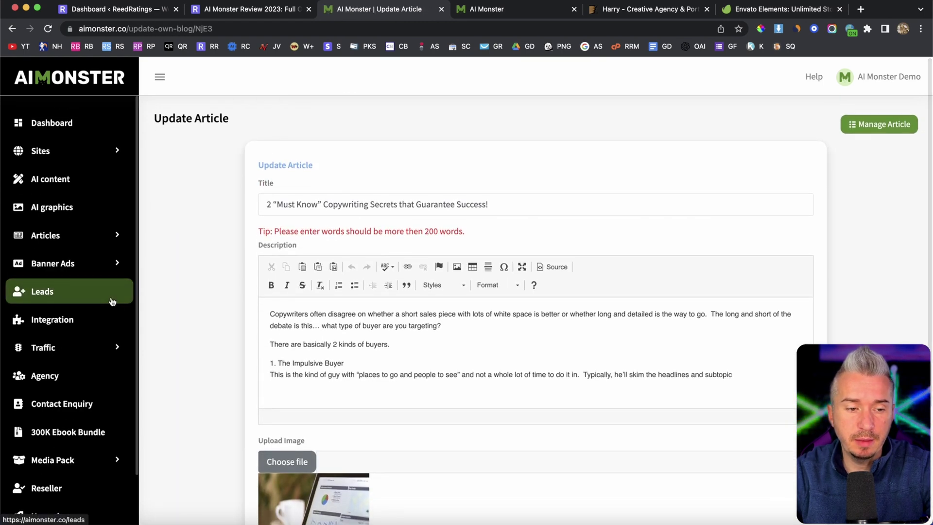
Revisit Create Article, check the site list without choosing one, and return to Dashboard.
click(53, 237)
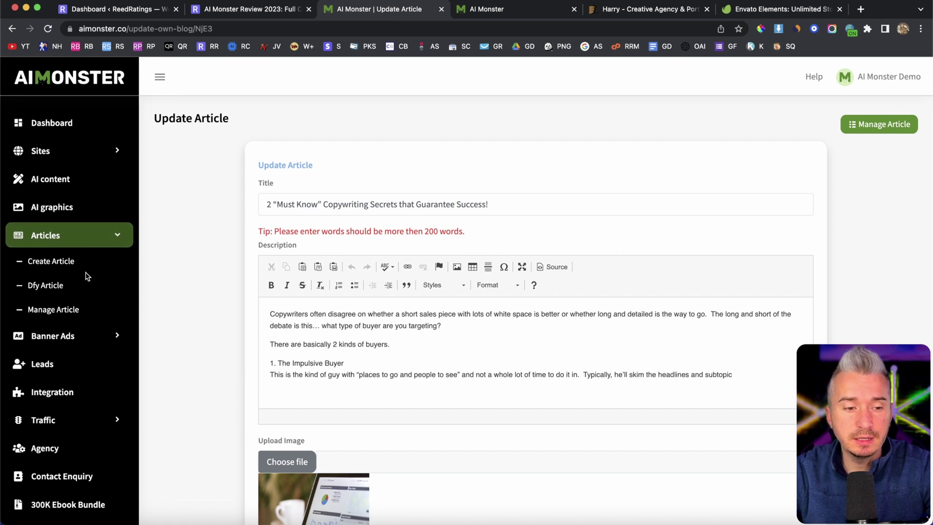
click(60, 262)
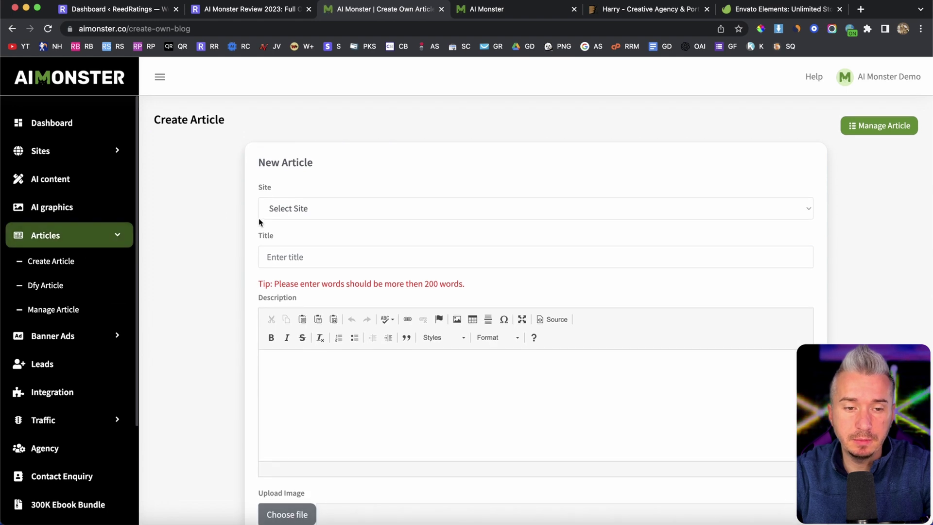
click(289, 209)
click(202, 249)
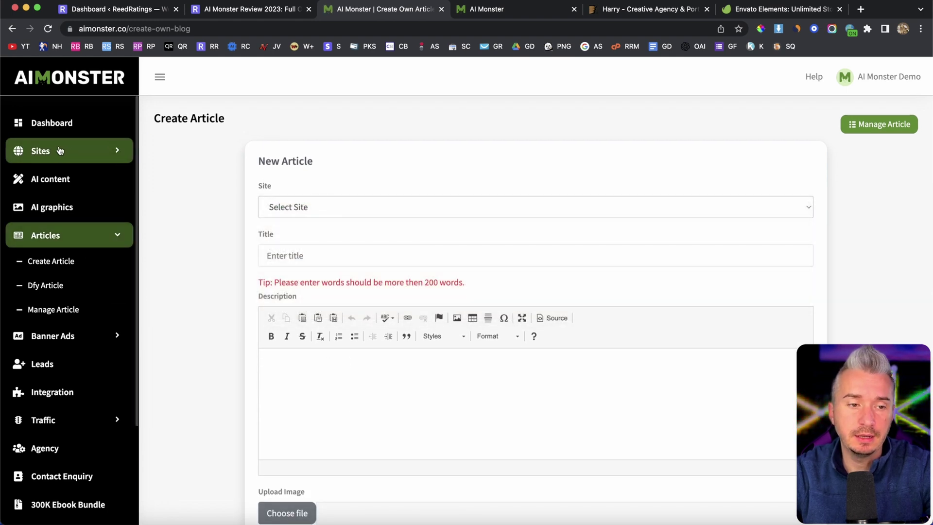
click(60, 128)
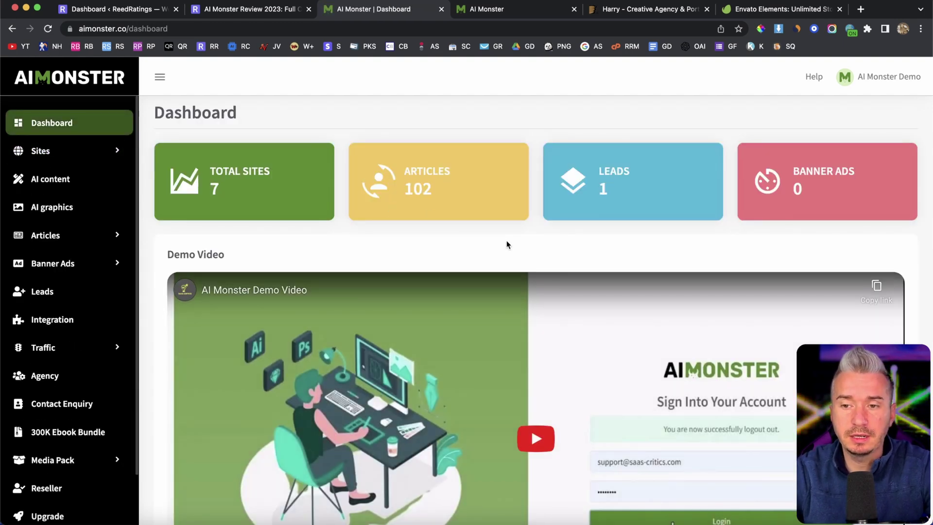
Switch to the dariusdesign.aimonster.co tab showing 'The Best Template Website' homepage.
scroll(506, 244, down, 3)
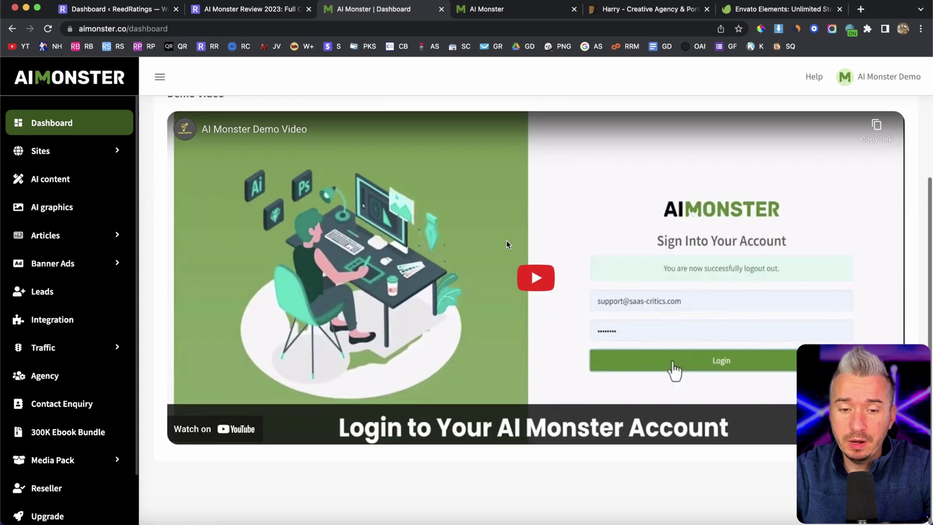
scroll(506, 245, up, 3)
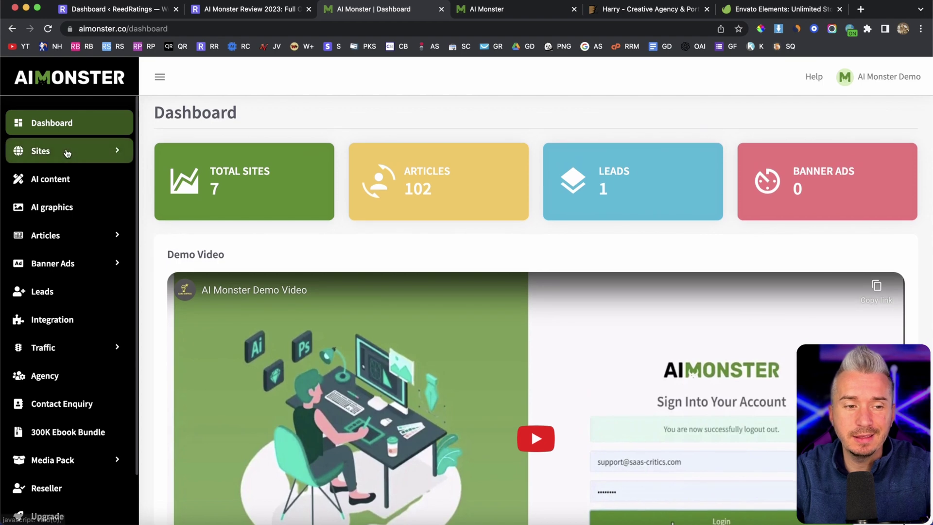
scroll(87, 369, down, 2)
scroll(88, 370, up, 2)
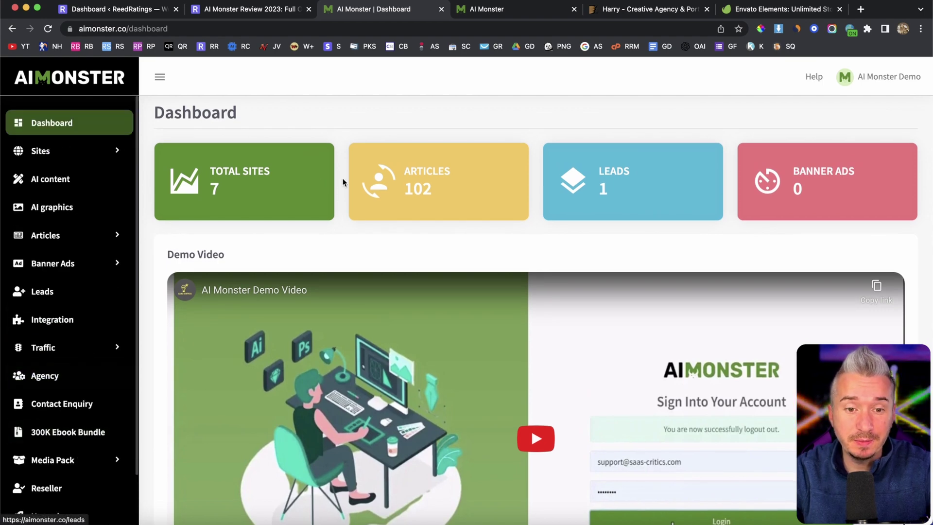
click(511, 8)
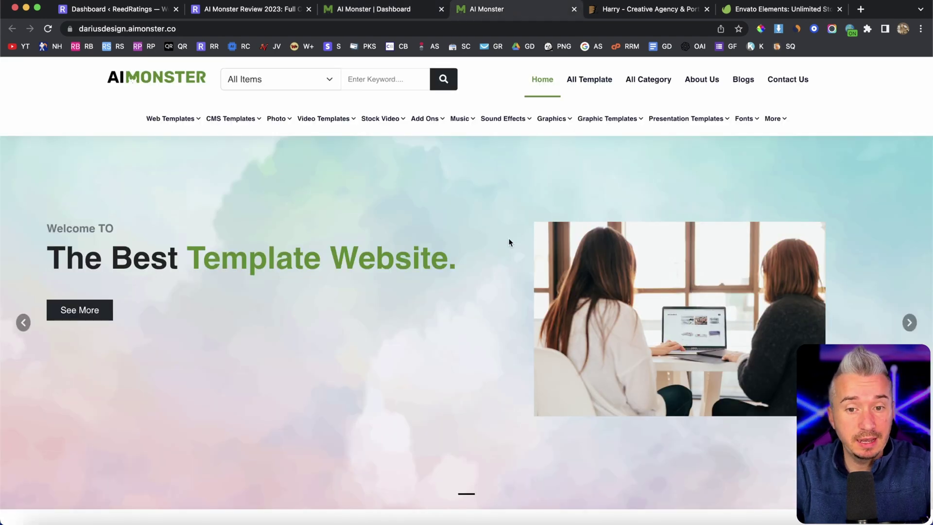
scroll(509, 243, down, 10)
scroll(509, 243, up, 10)
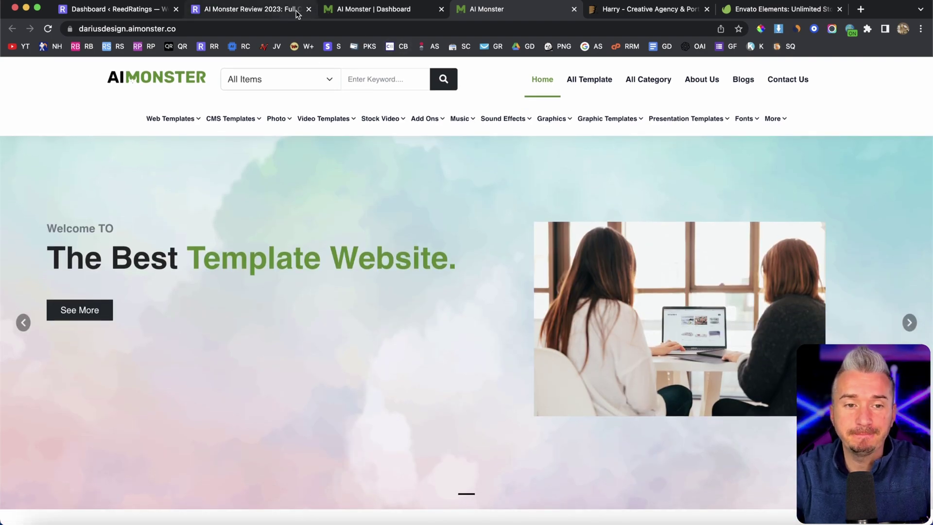
Scroll the 'AI Monster Review 2023' article to its upsells: DFY Blogs $47, Agency $67.
click(275, 12)
scroll(432, 149, up, 15)
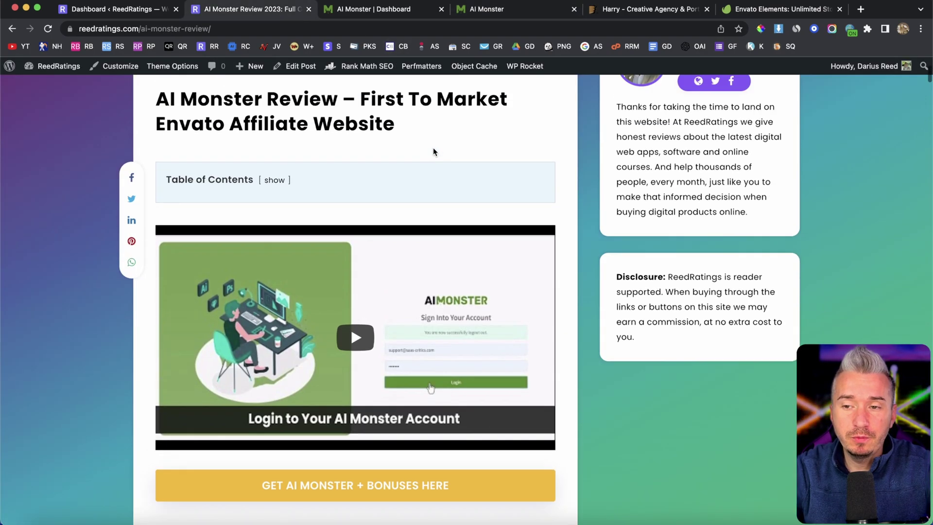
scroll(438, 395, down, 15)
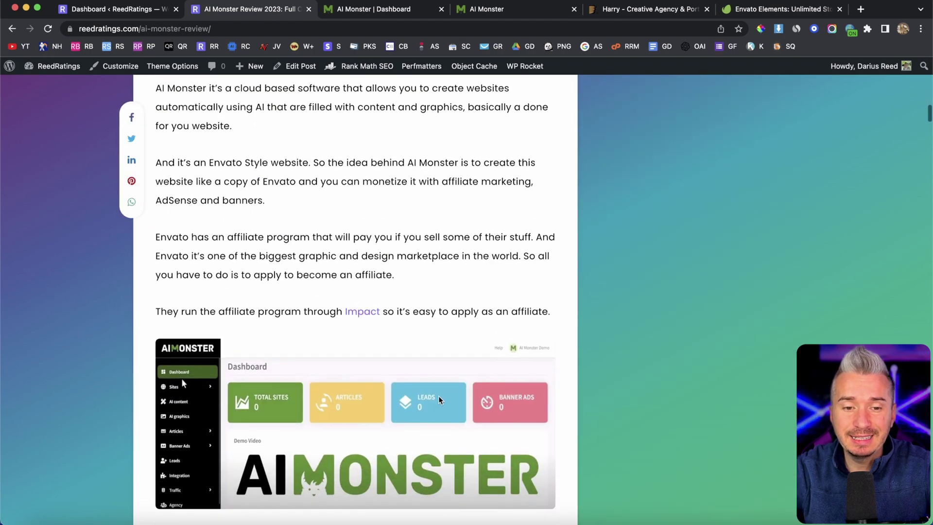
scroll(439, 397, down, 15)
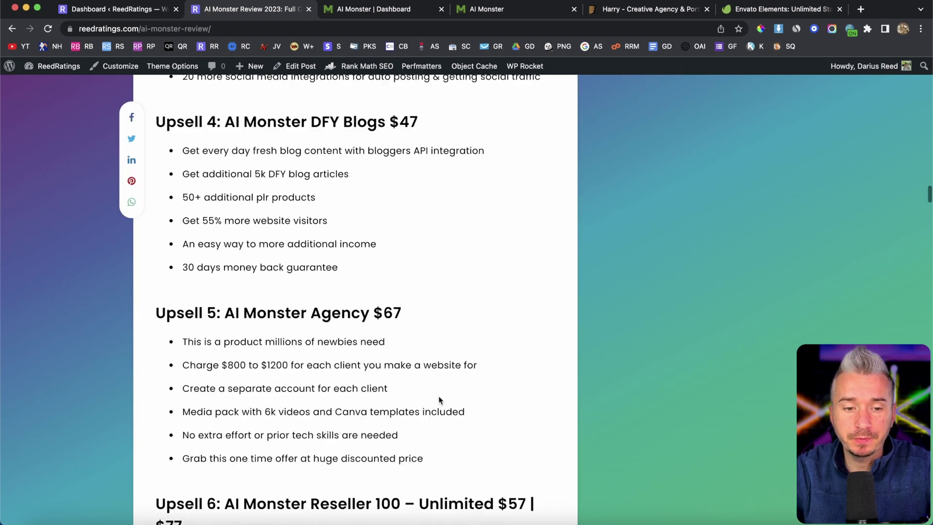
scroll(439, 399, down, 15)
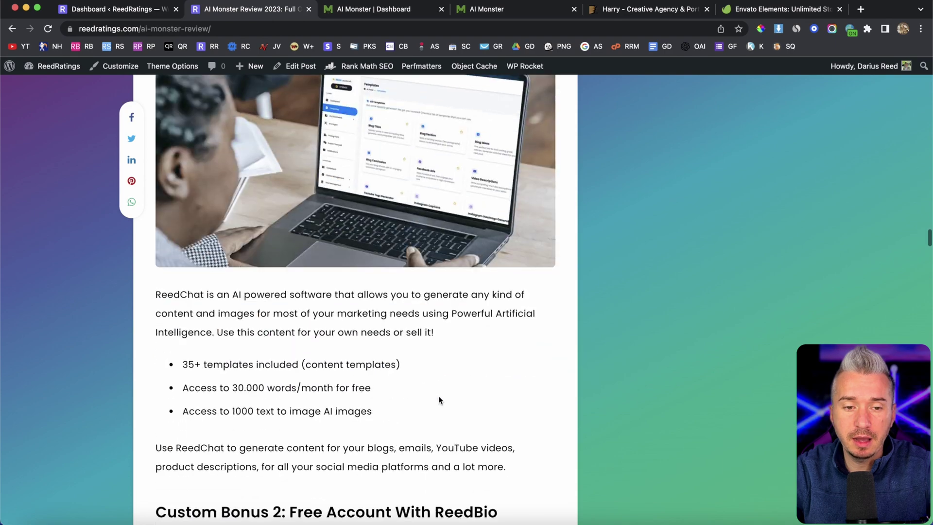
scroll(439, 400, up, 5)
scroll(438, 399, down, 12)
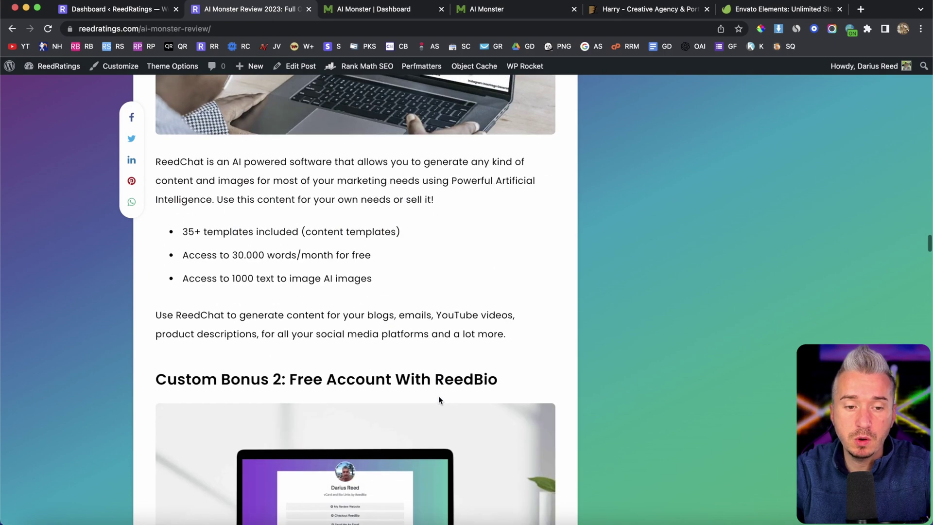
scroll(437, 402, up, 20)
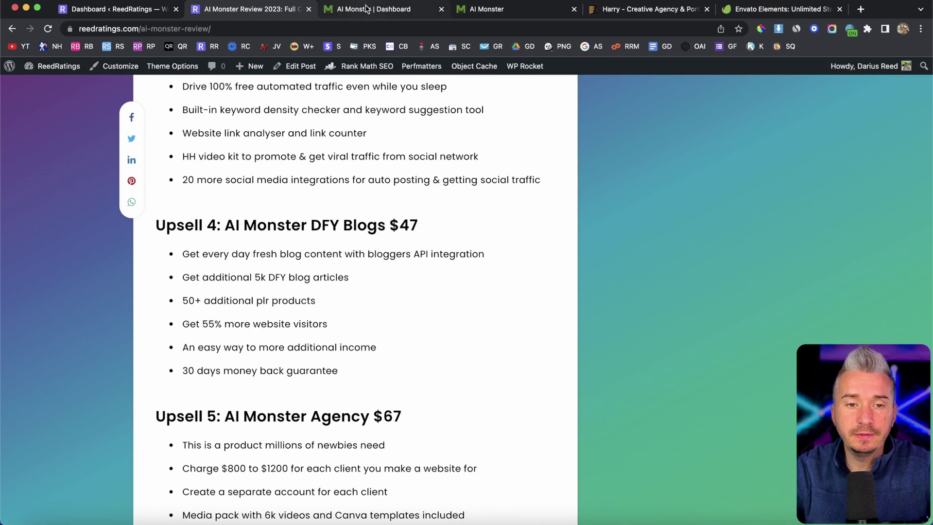
Switch back to the 'AI Monster | Dashboard' tab.
click(370, 10)
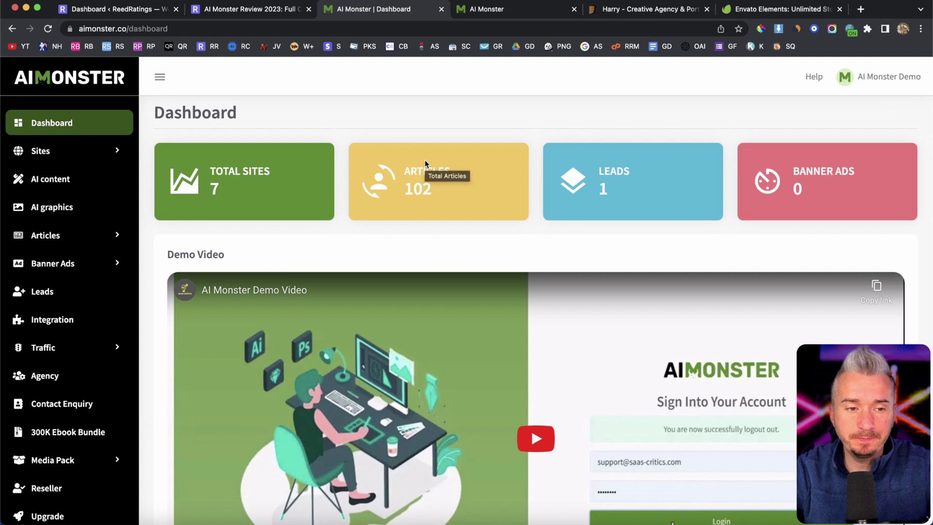